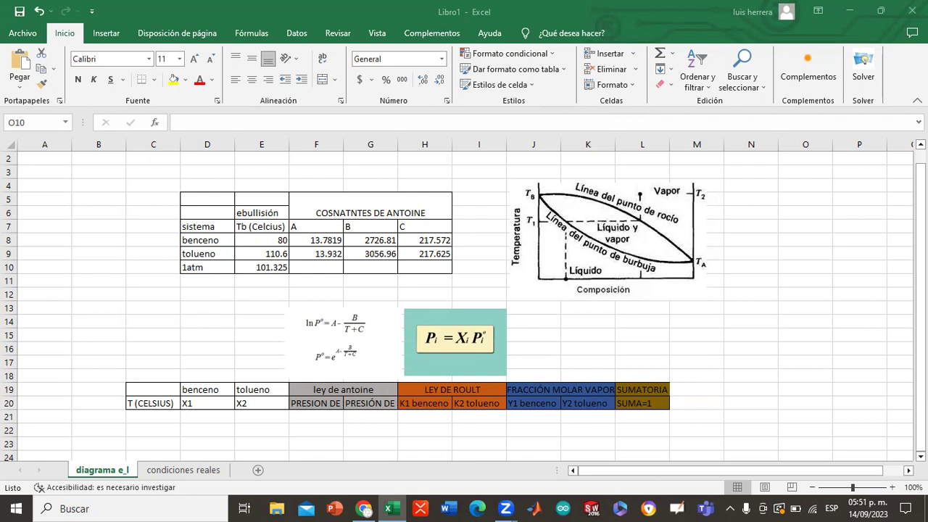
pyautogui.click(804, 267)
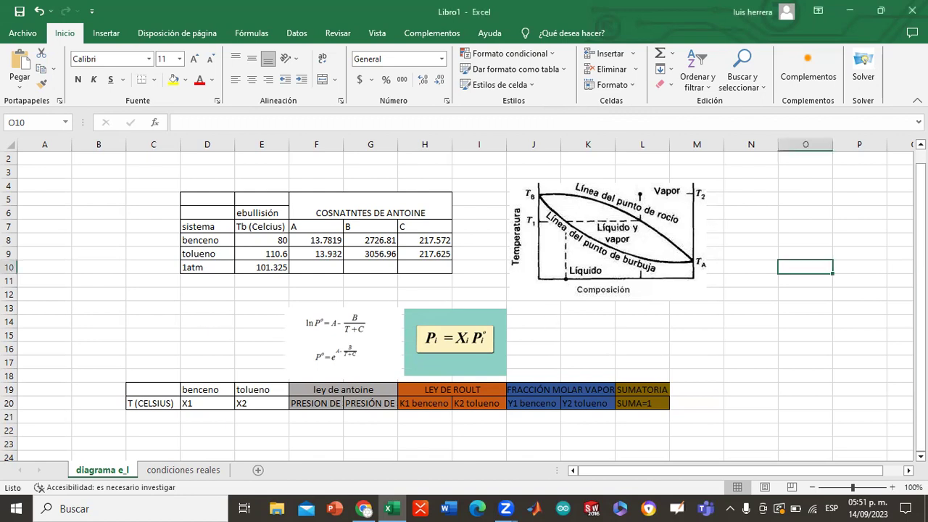
pyautogui.click(748, 297)
pyautogui.press('Down')
pyautogui.press('Down')
pyautogui.press('Down')
pyautogui.press('Down')
pyautogui.press('Down')
pyautogui.press('Down')
pyautogui.press('Down')
pyautogui.press('Down')
pyautogui.press('Down')
pyautogui.press('Down')
pyautogui.press('Down')
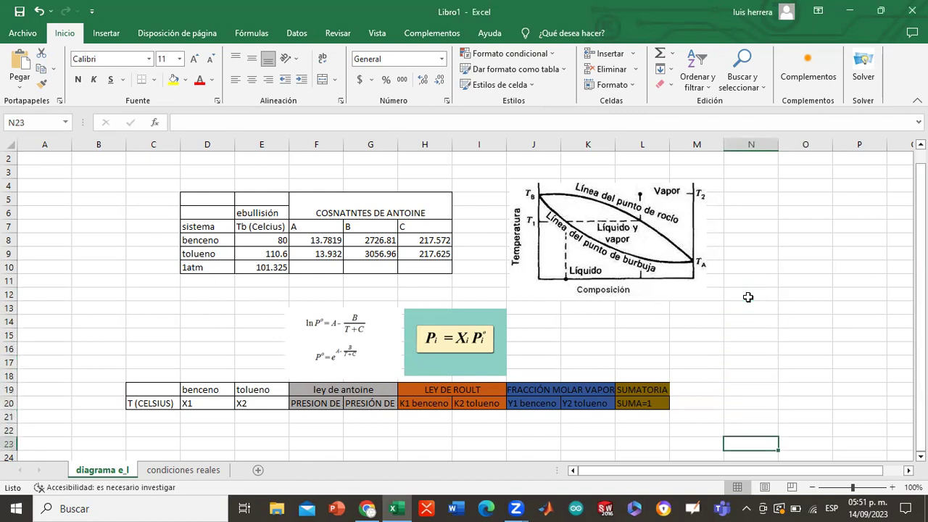
pyautogui.press('Down')
pyautogui.press('Down')
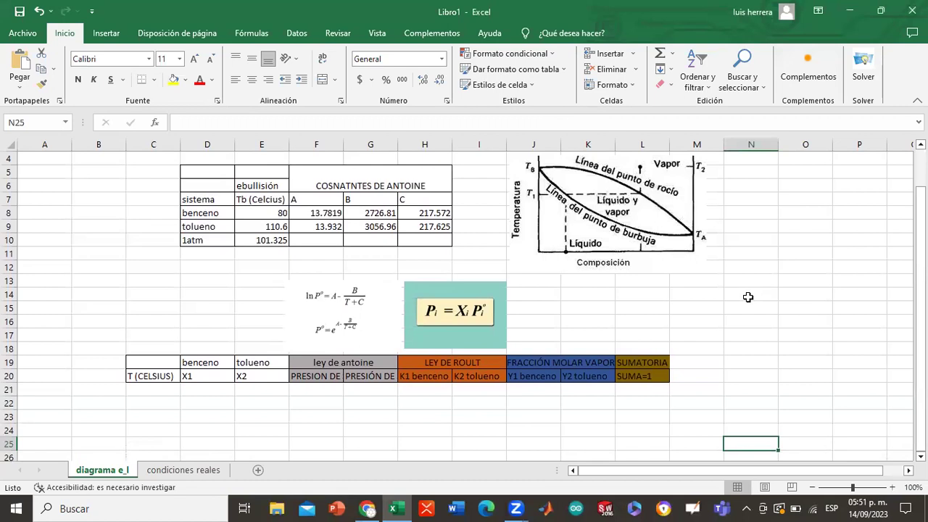
pyautogui.press('Up')
pyautogui.press('Up')
pyautogui.press('Up')
pyautogui.press('Left')
pyautogui.press('Left')
pyautogui.press('Left')
pyautogui.press('Left')
pyautogui.press('Left')
pyautogui.press('Left')
pyautogui.press('Left')
pyautogui.press('Left')
pyautogui.press('Left')
pyautogui.press('Left')
pyautogui.press('Left')
pyautogui.press('Up')
pyautogui.press('Up')
pyautogui.press('Up')
pyautogui.press('Up')
pyautogui.press('Up')
pyautogui.press('Up')
pyautogui.press('Up')
pyautogui.press('Up')
pyautogui.press('Up')
pyautogui.press('Up')
pyautogui.press('Up')
pyautogui.press('Up')
pyautogui.press('Up')
pyautogui.press('Up')
pyautogui.press('Up')
pyautogui.press('Up')
pyautogui.press('Up')
pyautogui.press('Up')
pyautogui.press('Up')
pyautogui.press('Up')
pyautogui.press('Down')
pyautogui.press('Down')
pyautogui.press('Down')
pyautogui.press('Down')
pyautogui.press('Down')
pyautogui.press('Down')
pyautogui.press('Down')
pyautogui.press('Down')
pyautogui.press('Down')
pyautogui.press('Down')
pyautogui.press('Down')
pyautogui.press('Down')
pyautogui.press('Down')
pyautogui.press('Down')
pyautogui.press('Down')
pyautogui.press('Down')
pyautogui.press('Down')
pyautogui.press('Down')
pyautogui.press('Down')
pyautogui.press('Down')
pyautogui.press('Down')
pyautogui.press('Down')
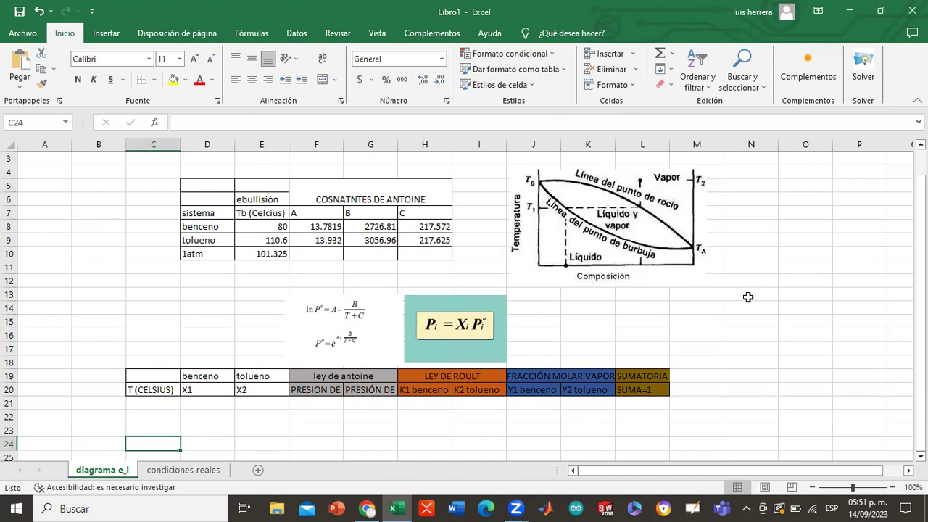
# Move the phase diagram picture further right of the Antoine constants table, enlarge it and nudge it slightly down
pyautogui.moveTo(601, 188); pyautogui.dragTo(627, 207)
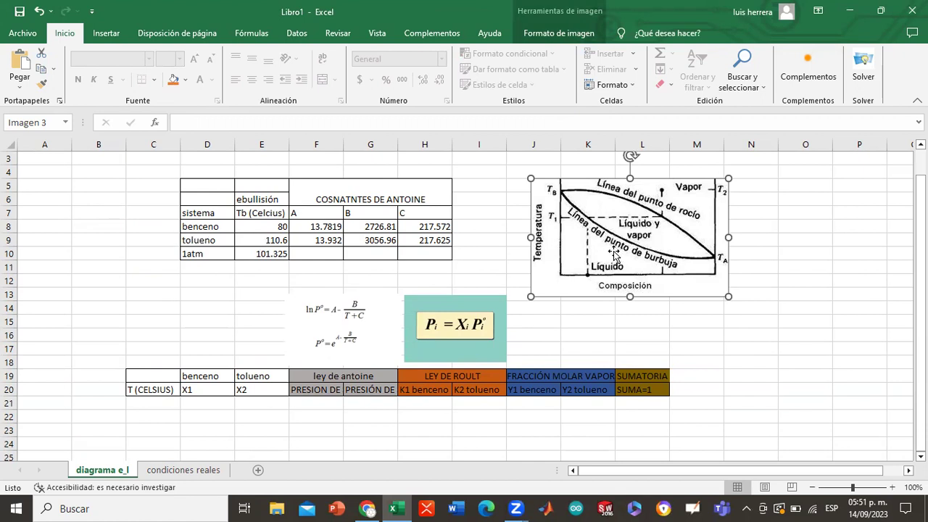
pyautogui.moveTo(728, 295); pyautogui.dragTo(761, 317)
pyautogui.moveTo(717, 259); pyautogui.dragTo(722, 269)
pyautogui.moveTo(657, 259); pyautogui.dragTo(692, 245)
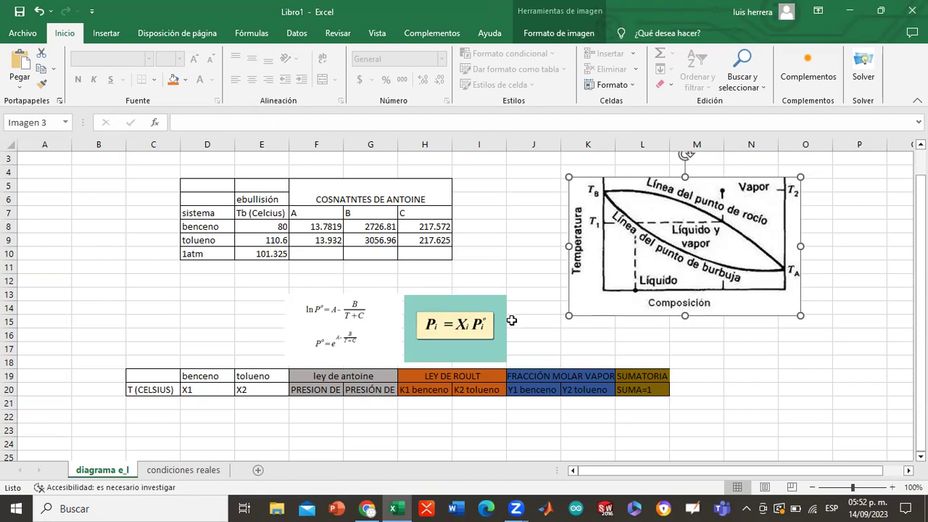
pyautogui.press('Down')
pyautogui.press('Down')
pyautogui.press('Down')
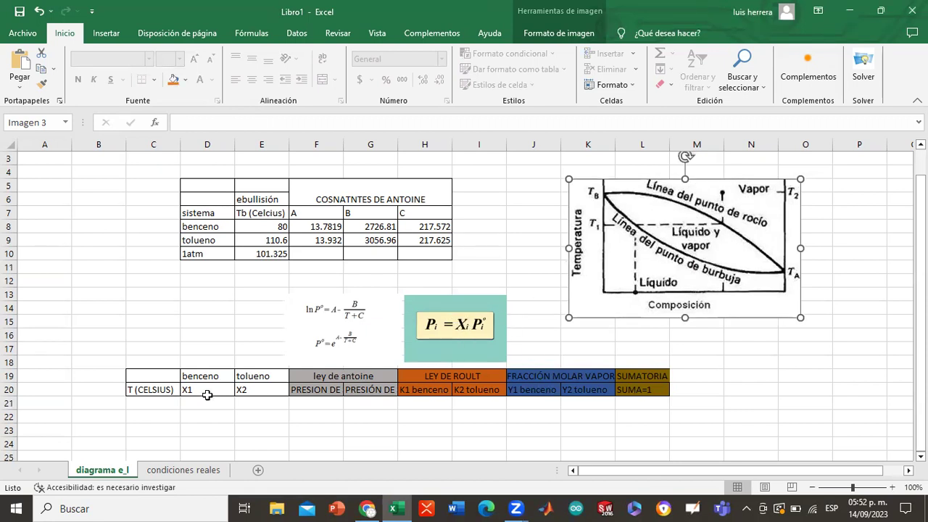
# Label the benceno row x1 in cell C8 and the tolueno row y1 in cell C9
pyautogui.click(183, 412)
pyautogui.press('Up')
pyautogui.press('Up')
pyautogui.press('Up')
pyautogui.press('Up')
pyautogui.press('Up')
pyautogui.press('Up')
pyautogui.press('Up')
pyautogui.press('Up')
pyautogui.press('Up')
pyautogui.press('Up')
pyautogui.press('Up')
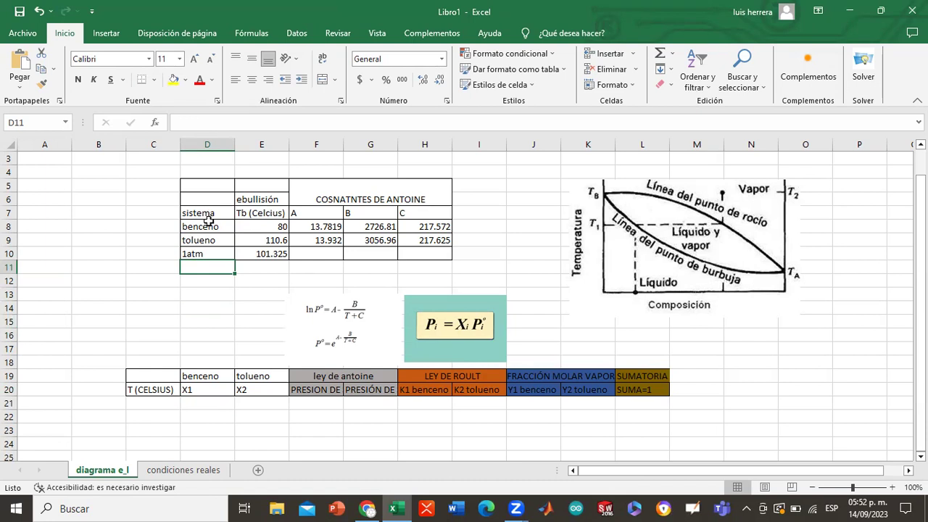
pyautogui.click(166, 228)
pyautogui.write('x1')
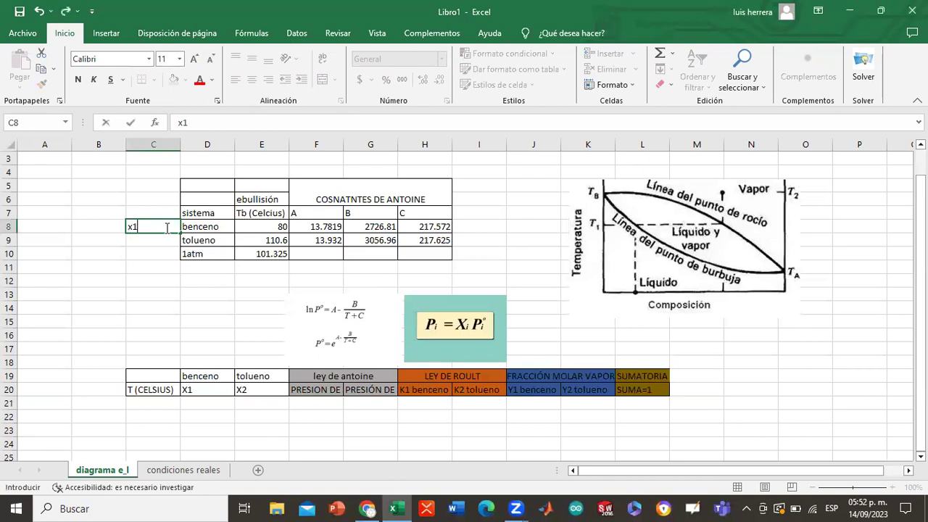
pyautogui.press('Return')
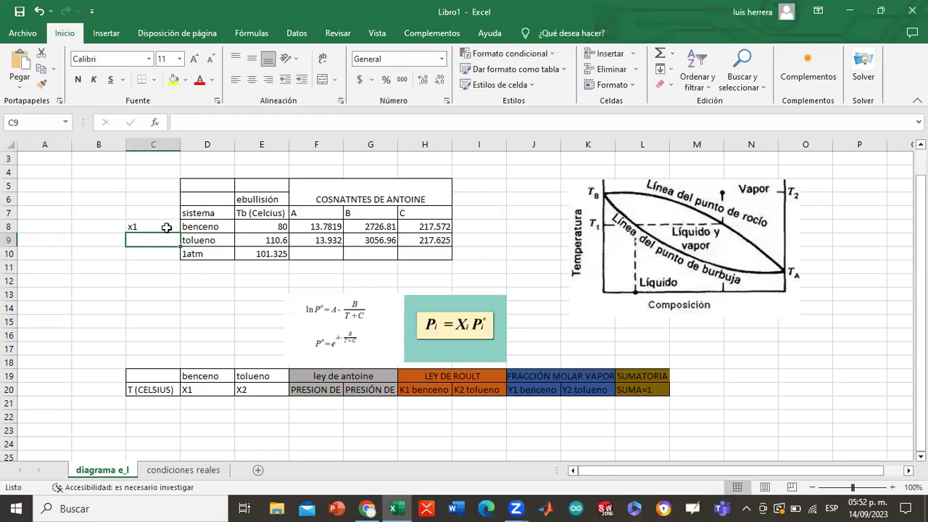
pyautogui.write('y1')
pyautogui.press('Return')
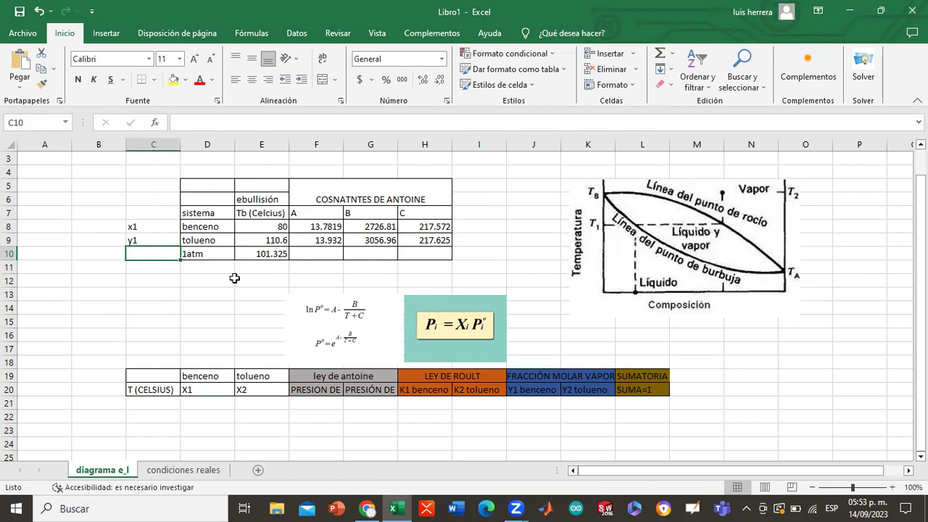
# Examine the 1atm pressure cell and the pictures of the Antoine and Raoult equations above the calculation table
pyautogui.doubleClick(260, 254)
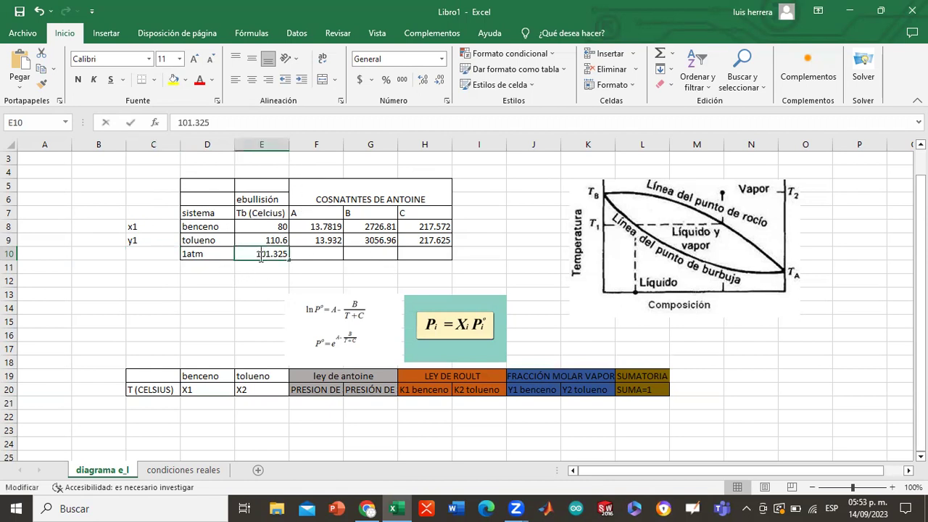
pyautogui.click(298, 275)
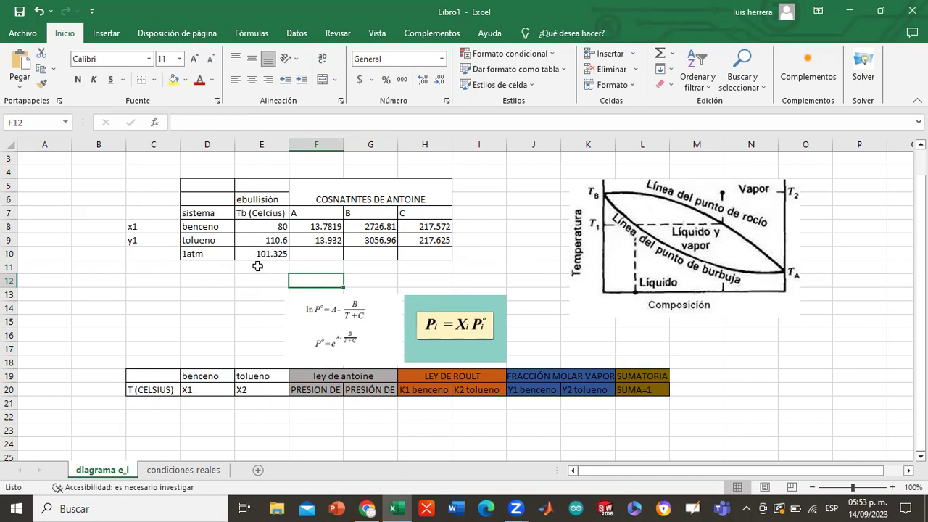
pyautogui.click(338, 332)
pyautogui.click(454, 323)
pyautogui.click(368, 312)
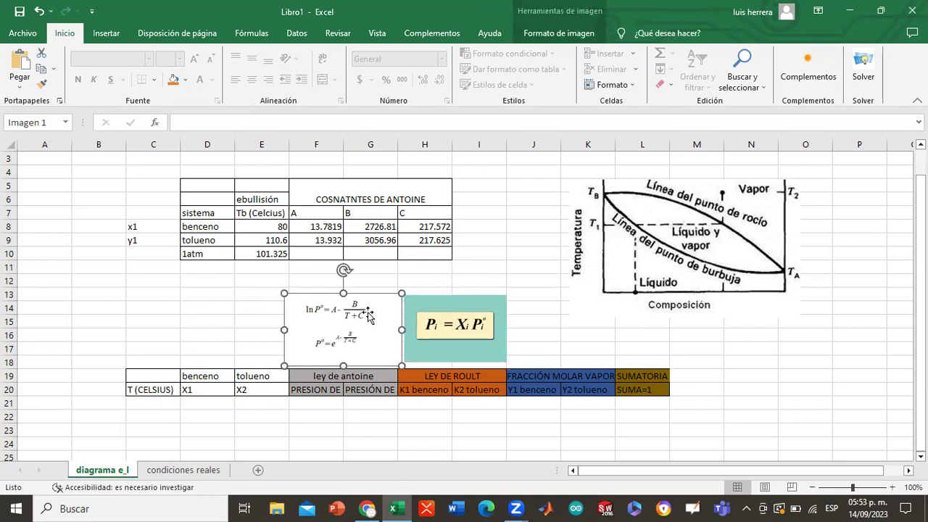
pyautogui.click(480, 330)
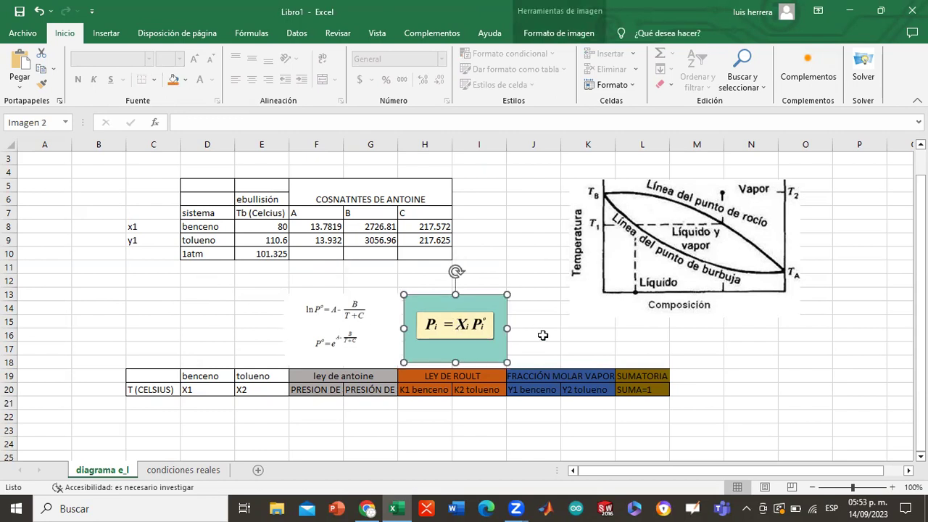
pyautogui.click(360, 355)
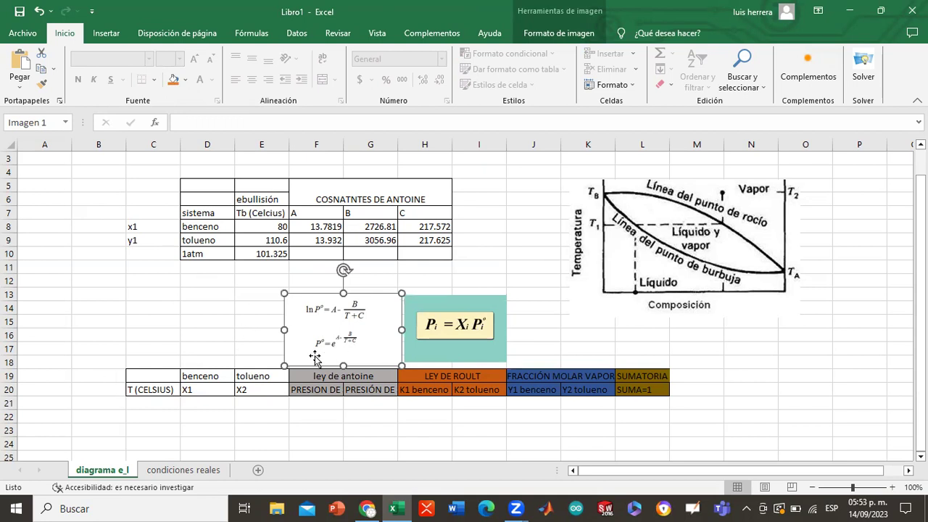
pyautogui.click(157, 403)
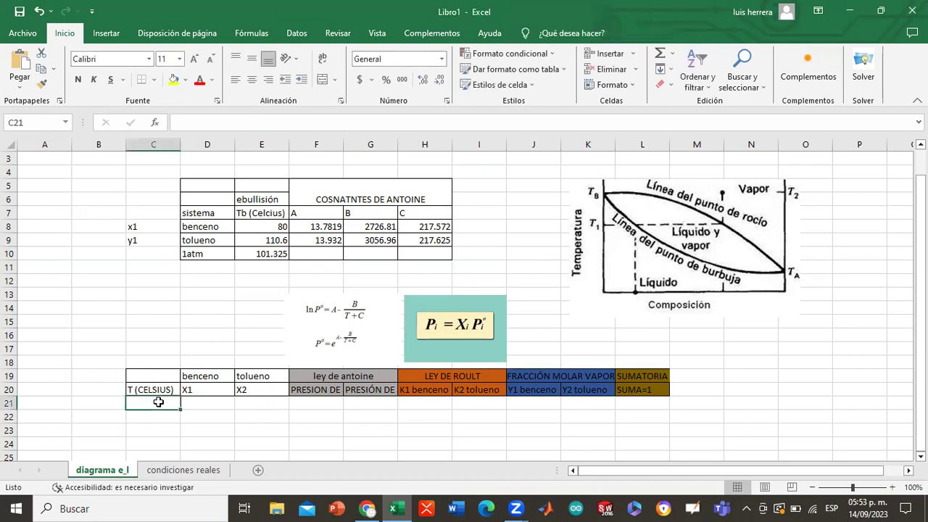
# Calculate the average of the two boiling temperatures in D11 with =PROMEDIO(E8:E9)
pyautogui.click(203, 269)
pyautogui.write('=')
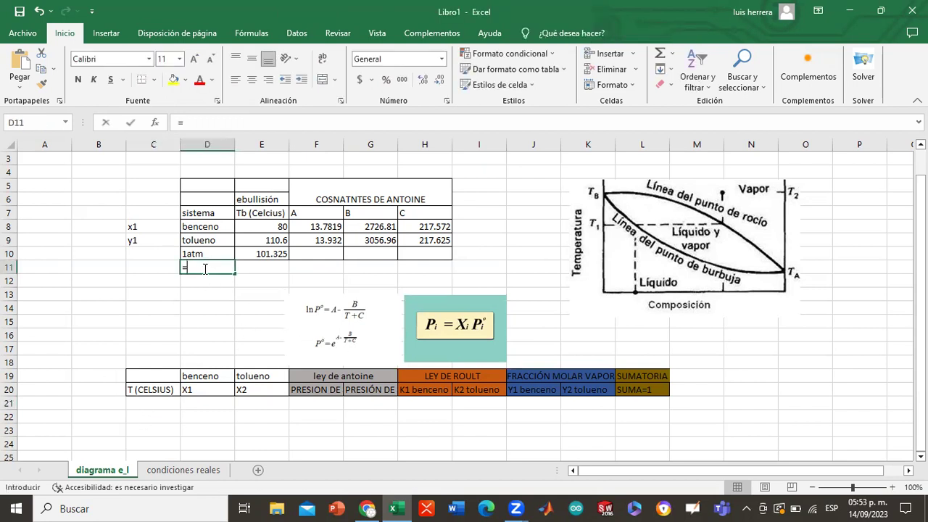
pyautogui.write('promedio')
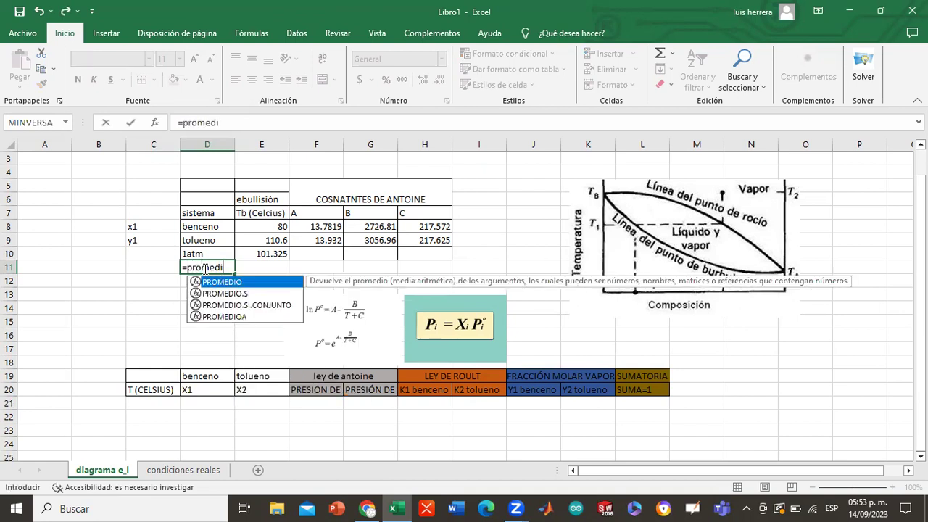
pyautogui.doubleClick(230, 284)
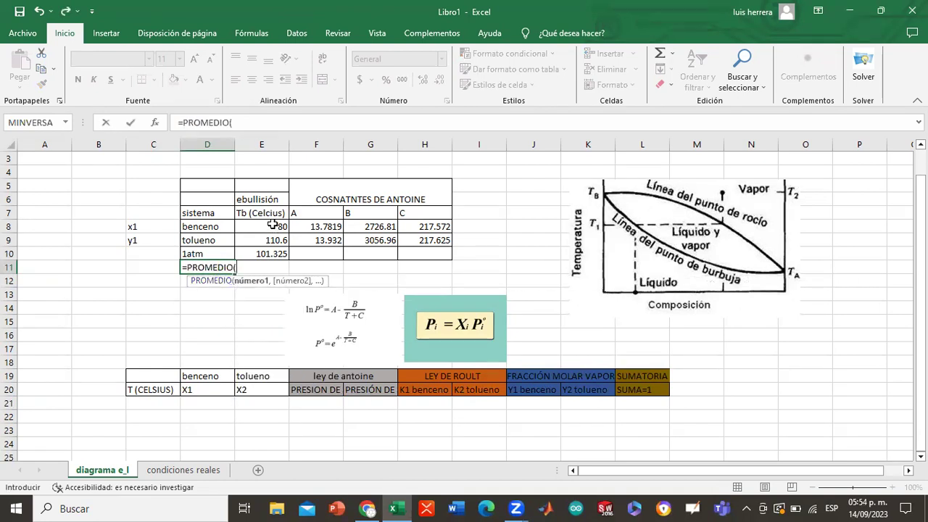
pyautogui.moveTo(273, 225); pyautogui.dragTo(273, 239)
pyautogui.write(')')
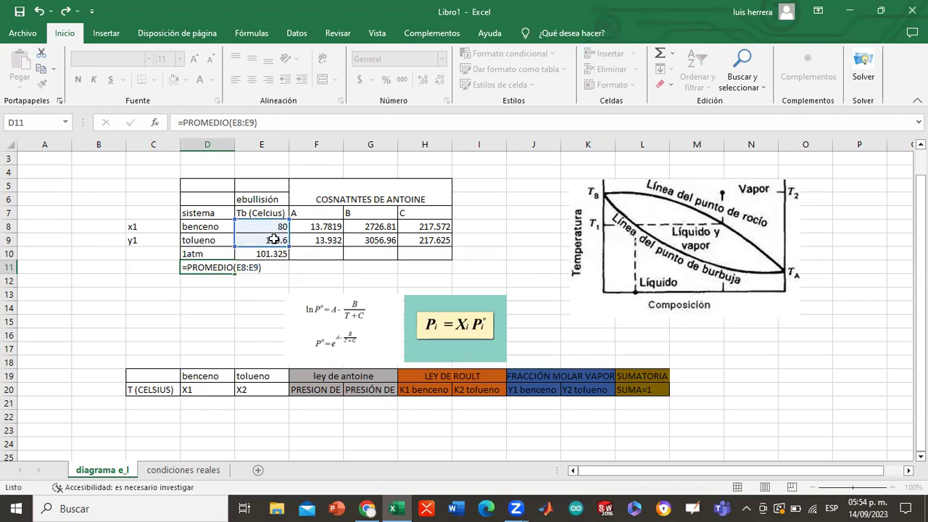
pyautogui.press('Return')
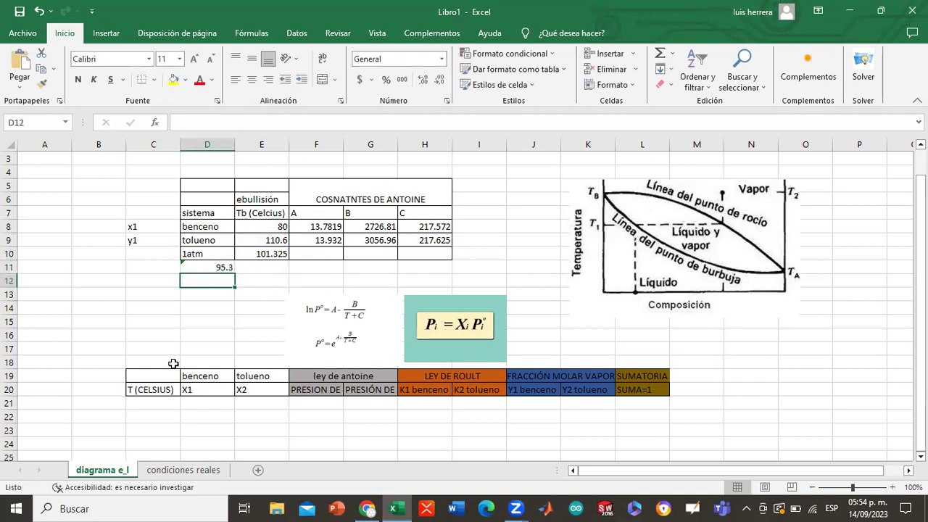
# Link the first T (CELSIUS) cell, C21, to the average boiling temperature in D11
pyautogui.click(155, 401)
pyautogui.write('=')
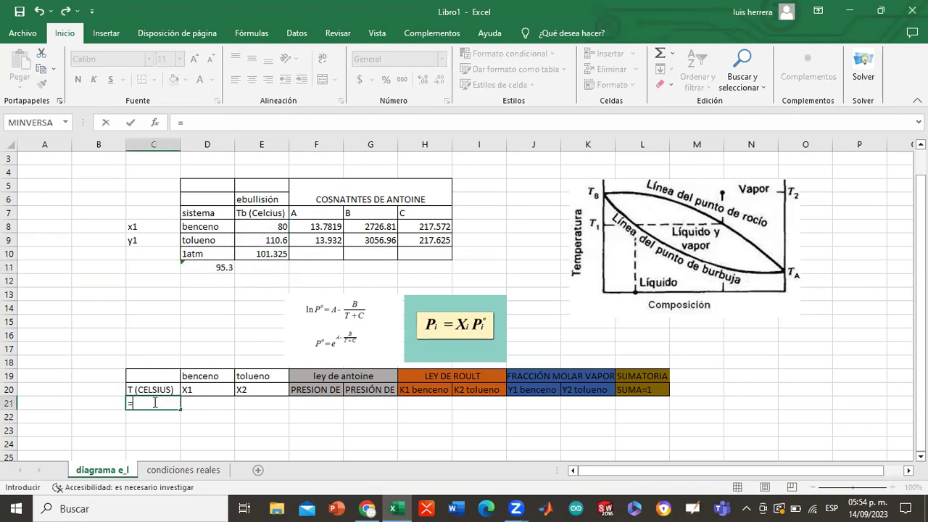
pyautogui.click(197, 267)
pyautogui.press('Return')
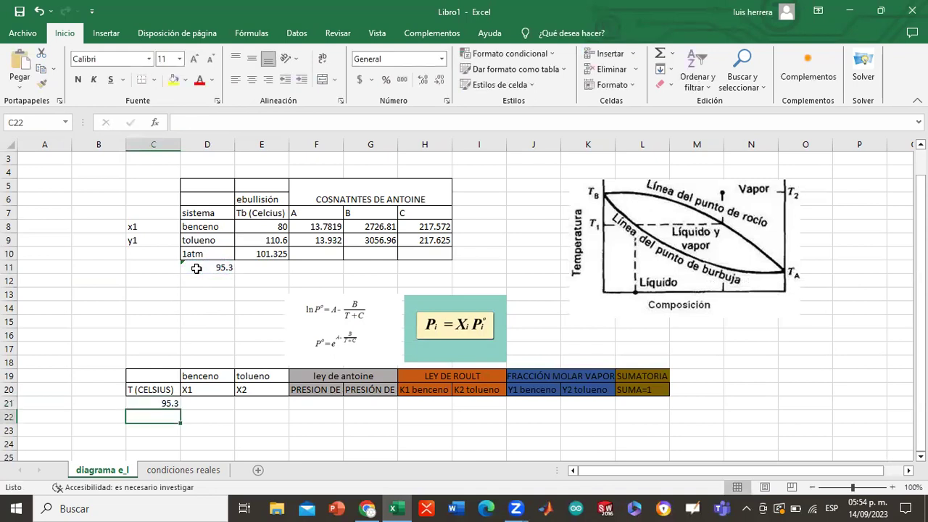
pyautogui.doubleClick(169, 404)
pyautogui.press('Return')
# Fill the benceno X1 column, D21 to D31, with the values 0 to 1 in increments of 0.1
pyautogui.click(221, 404)
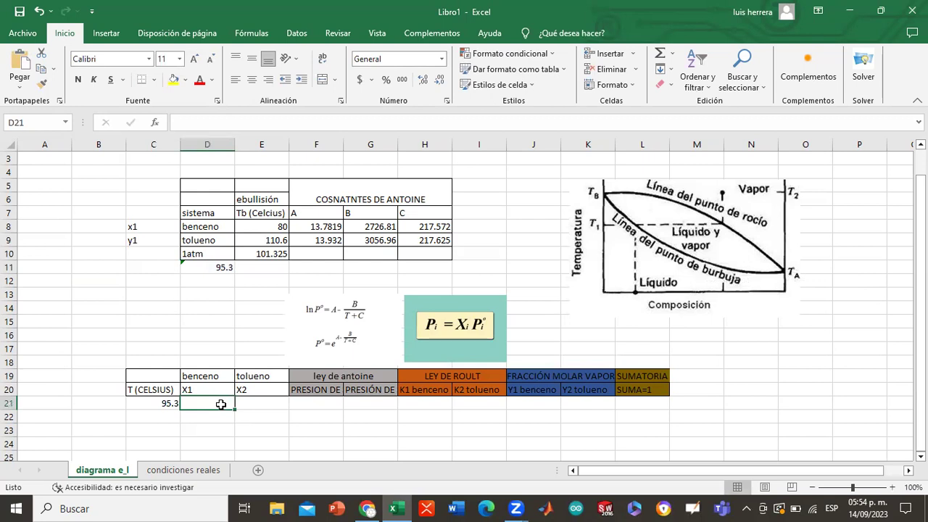
pyautogui.write('0')
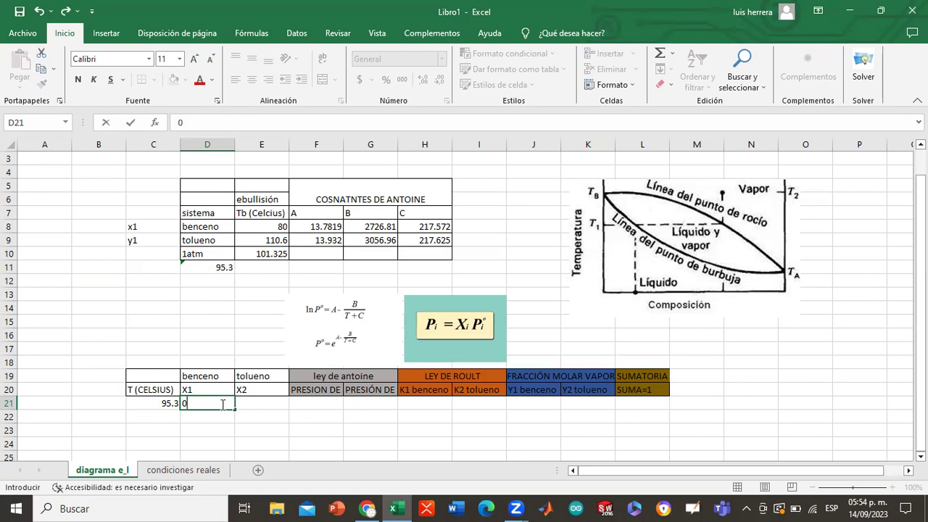
pyautogui.press('Return')
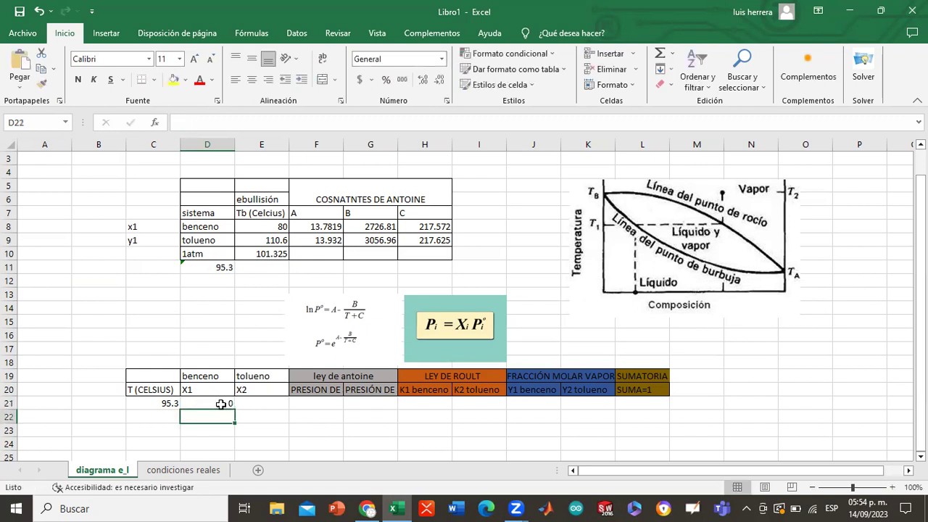
pyautogui.write('0')
pyautogui.press('Return')
pyautogui.write('0.2')
pyautogui.press('Return')
pyautogui.write('0.3')
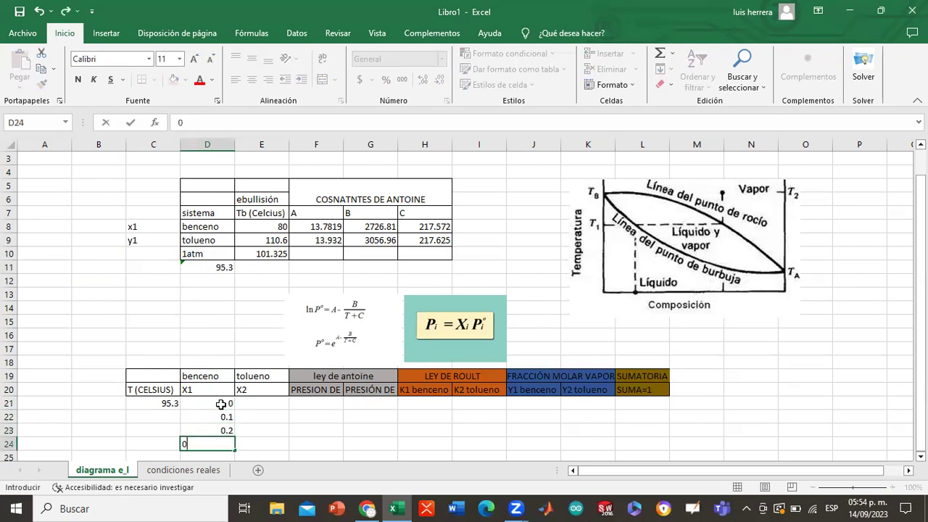
pyautogui.press('Return')
pyautogui.write('0.3')
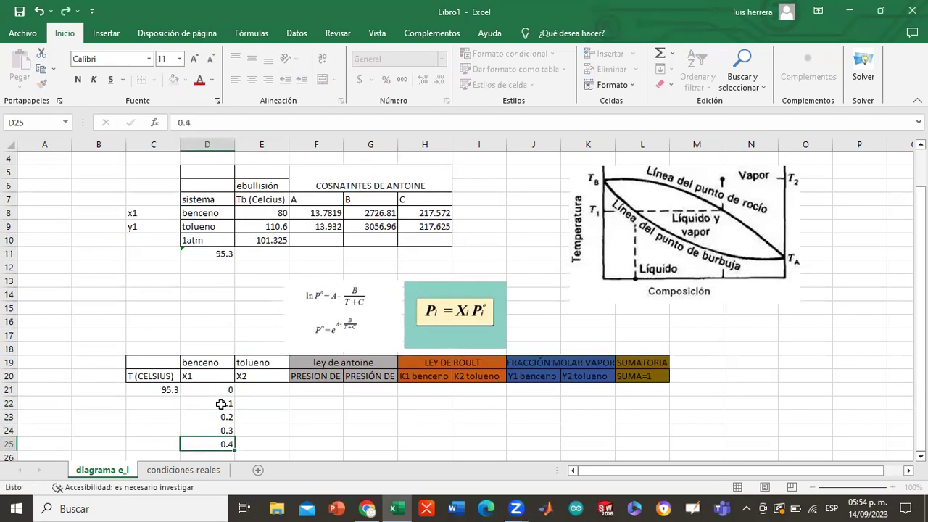
pyautogui.press('Return')
pyautogui.write('0.5')
pyautogui.press('Return')
pyautogui.write('0.6')
pyautogui.press('Return')
pyautogui.write('0.7')
pyautogui.press('Return')
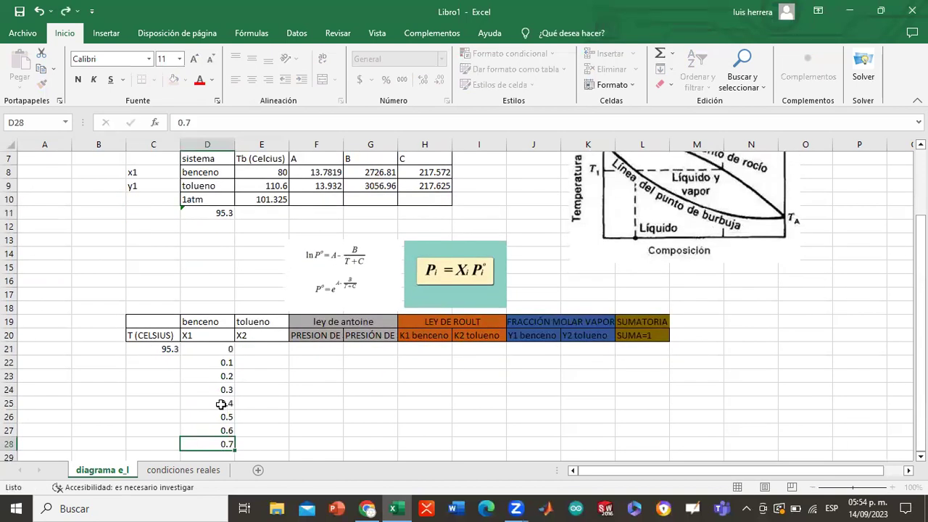
pyautogui.write('0.8')
pyautogui.press('Return')
pyautogui.write('0')
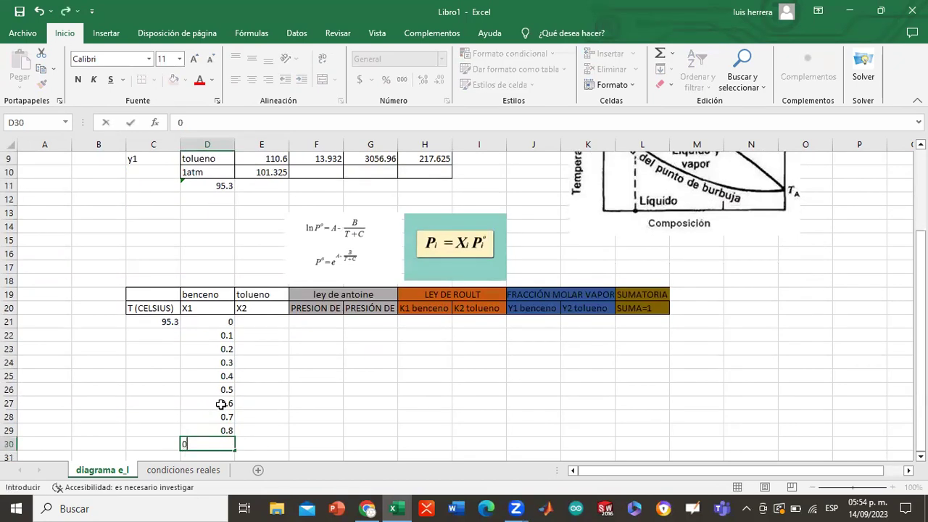
pyautogui.write('.9')
pyautogui.press('Return')
pyautogui.write('1')
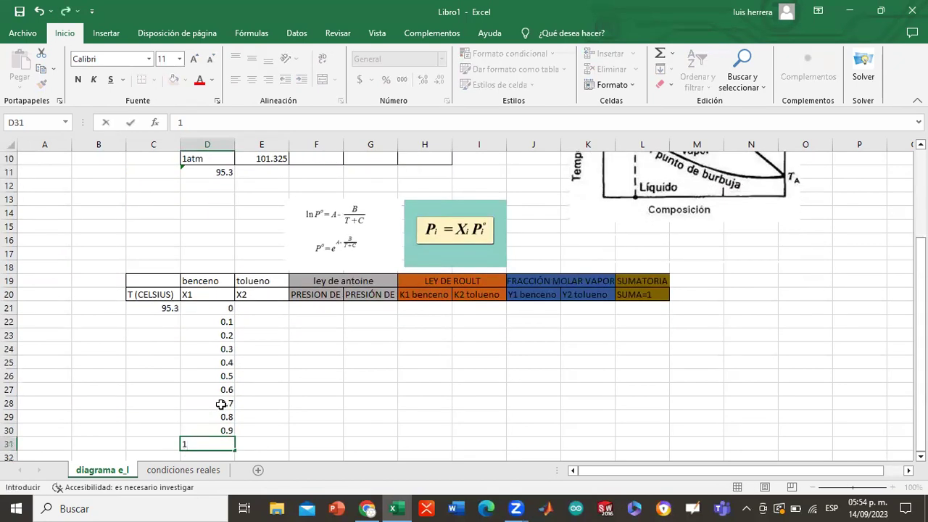
pyautogui.press('Right')
# Calculate the first tolueno X2 fraction in E21 as 1 minus the benceno fraction in D21
pyautogui.press('Up')
pyautogui.press('Up')
pyautogui.press('Up')
pyautogui.press('Up')
pyautogui.press('Up')
pyautogui.press('Up')
pyautogui.press('Up')
pyautogui.press('Up')
pyautogui.press('Up')
pyautogui.press('Up')
pyautogui.write('1')
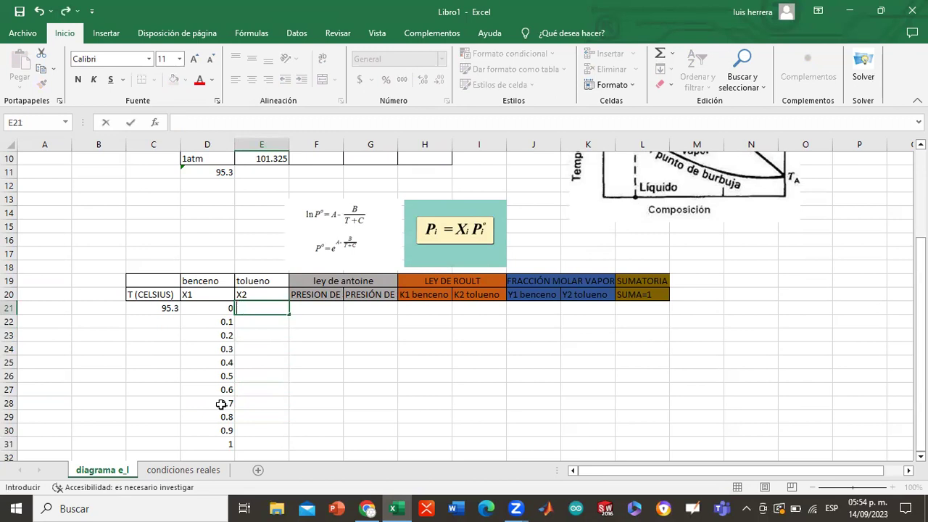
pyautogui.write('1')
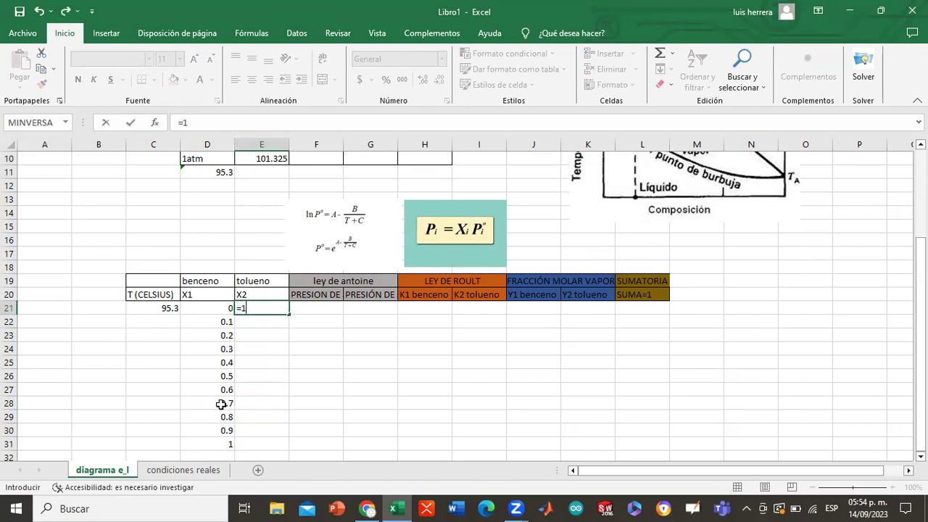
pyautogui.write('-')
pyautogui.click(202, 312)
pyautogui.press('Return')
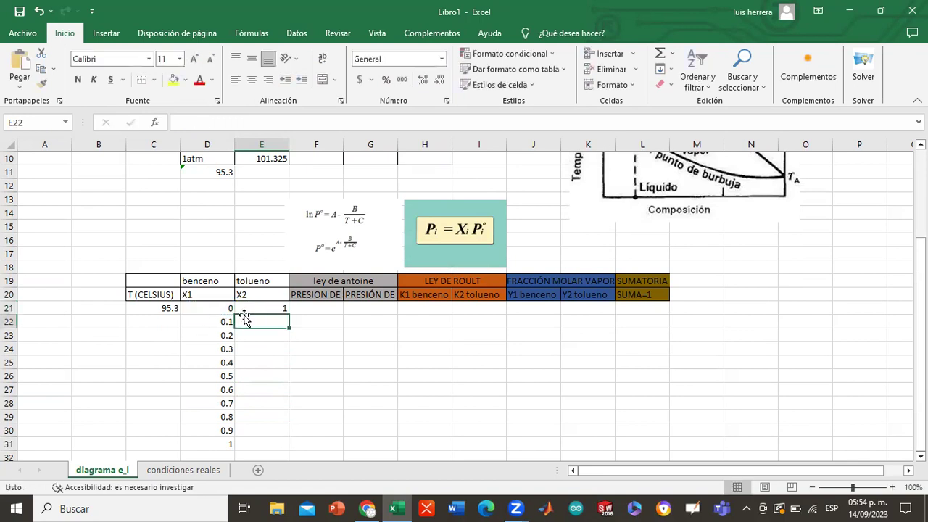
# Fill the tolueno X2 formula from E21 down to E31
pyautogui.click(259, 308)
pyautogui.moveTo(287, 322); pyautogui.dragTo(289, 447)
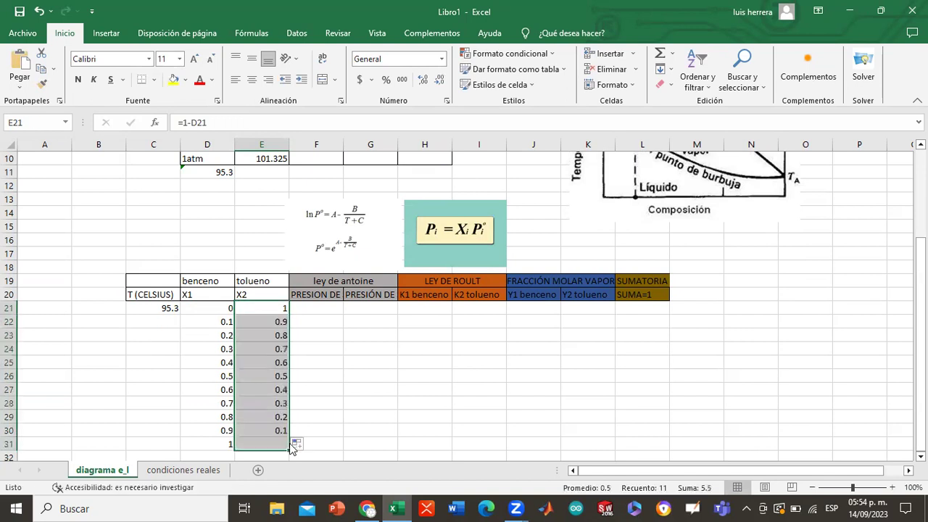
pyautogui.click(353, 407)
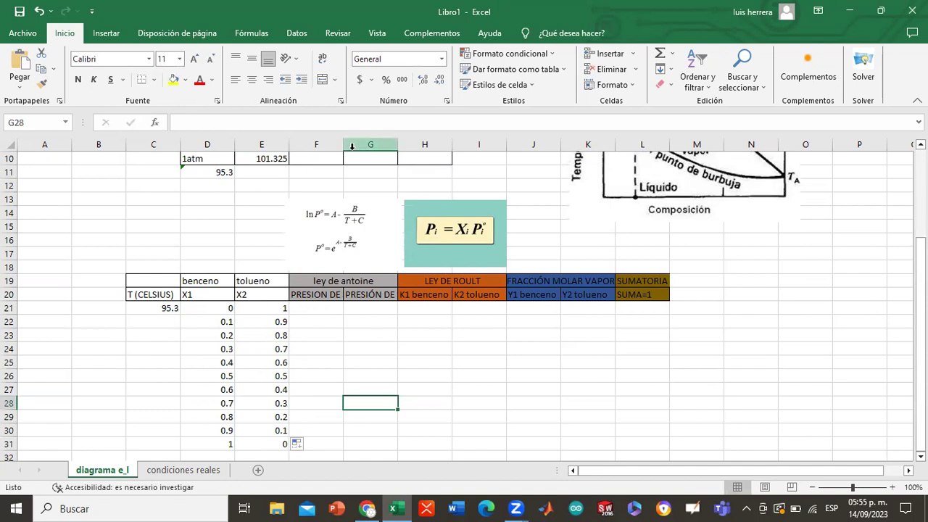
# Widen columns F and G, which hold the ley de antoine saturation pressures
pyautogui.moveTo(344, 145); pyautogui.dragTo(359, 146)
pyautogui.moveTo(415, 145); pyautogui.dragTo(445, 145)
pyautogui.scroll(2, 479, 286)
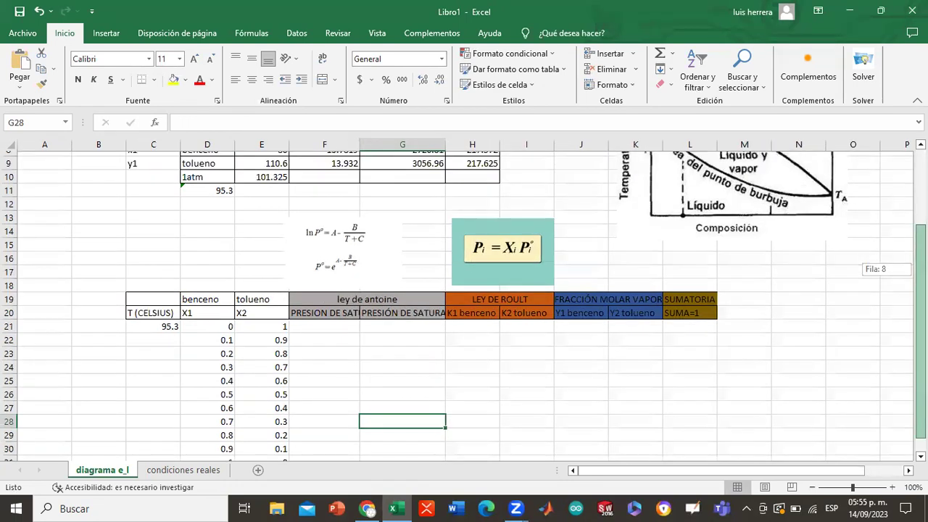
# Widen the Antoine equation picture and place it above the ley de antoine columns
pyautogui.click(366, 286)
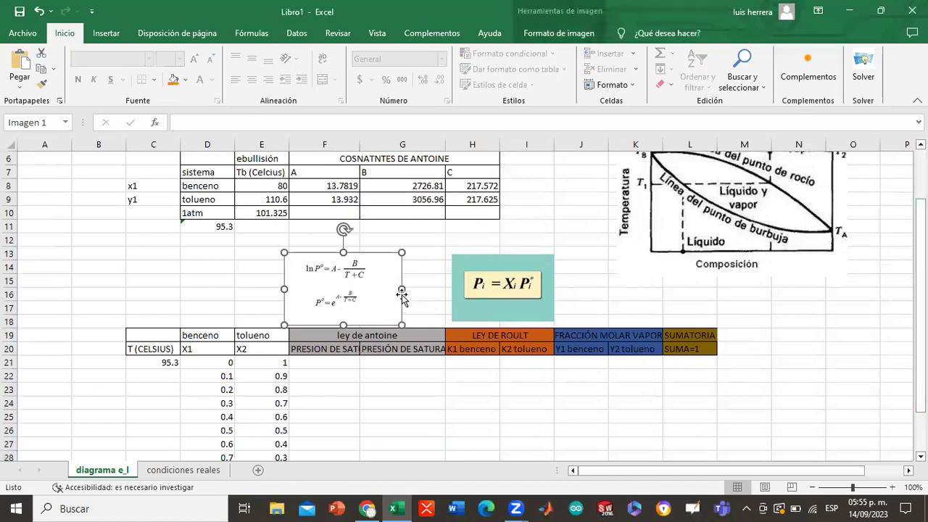
pyautogui.moveTo(402, 289)
pyautogui.mouseDown()
pyautogui.moveTo(422, 289)
pyautogui.moveTo(413, 282)
pyautogui.mouseUp()
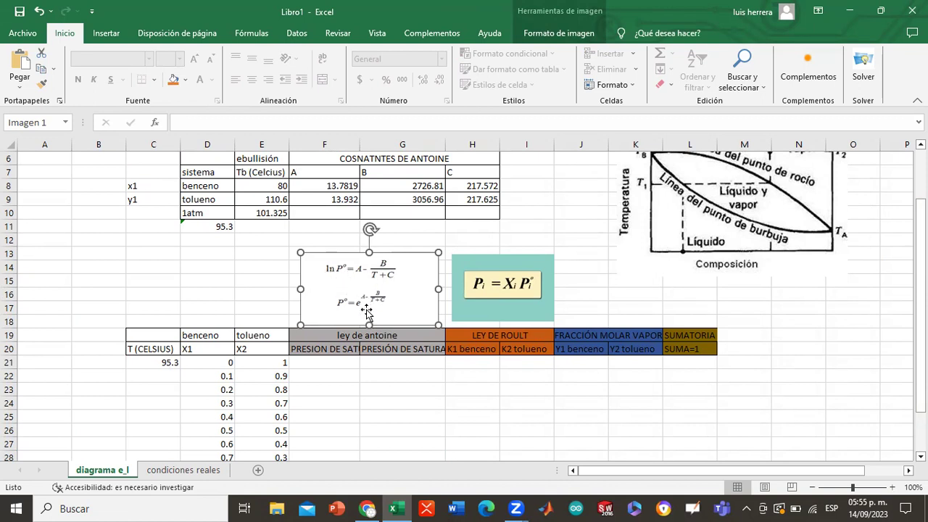
pyautogui.moveTo(366, 308); pyautogui.dragTo(367, 307)
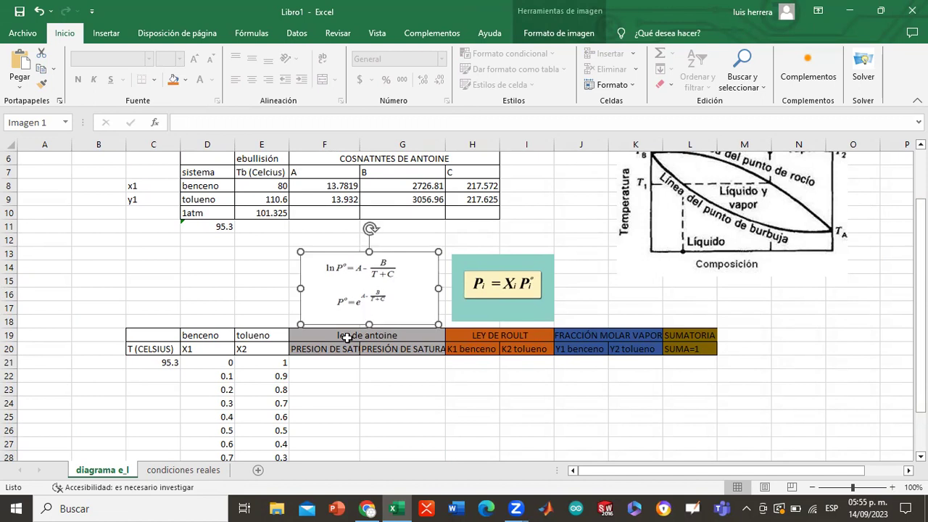
# Begin the benceno saturation pressure formula in F21 with EXP and an absolute reference to constant A, as =EXP($F$8-
pyautogui.click(318, 361)
pyautogui.write('=')
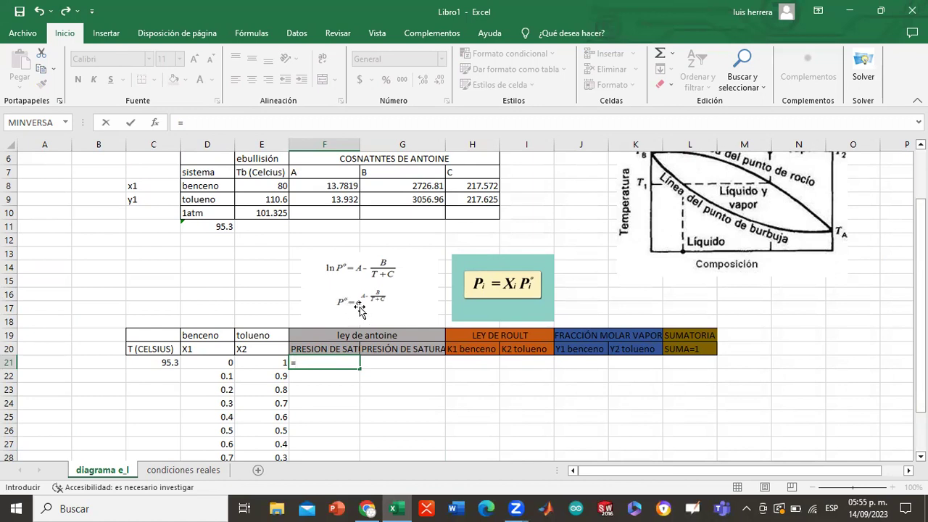
pyautogui.write('xp')
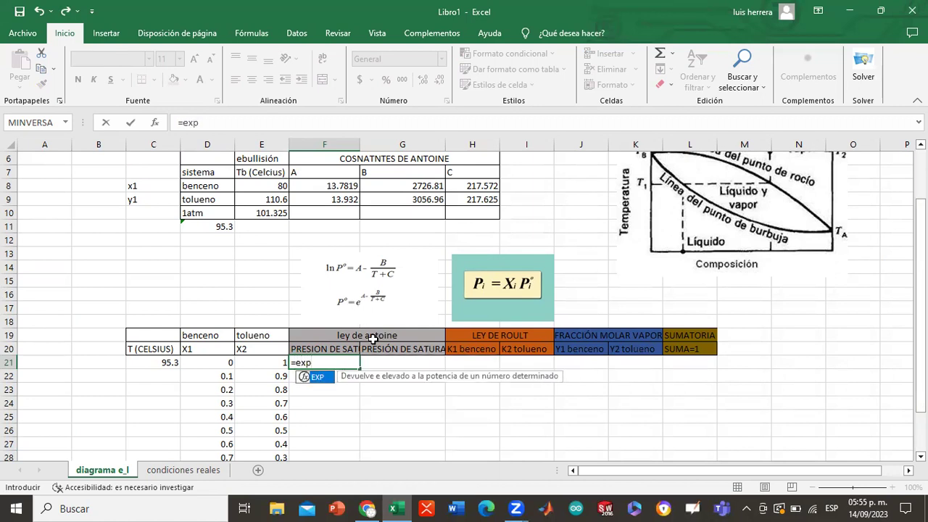
pyautogui.doubleClick(317, 377)
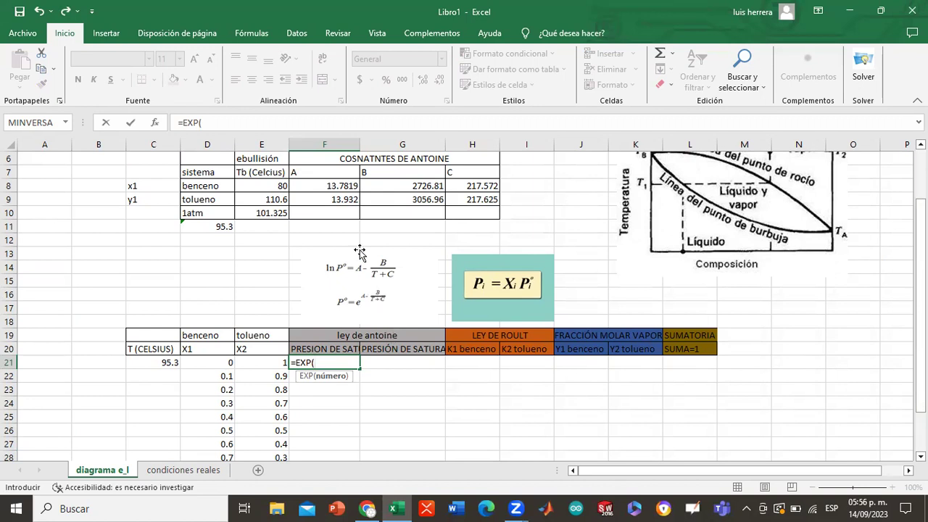
pyautogui.click(324, 186)
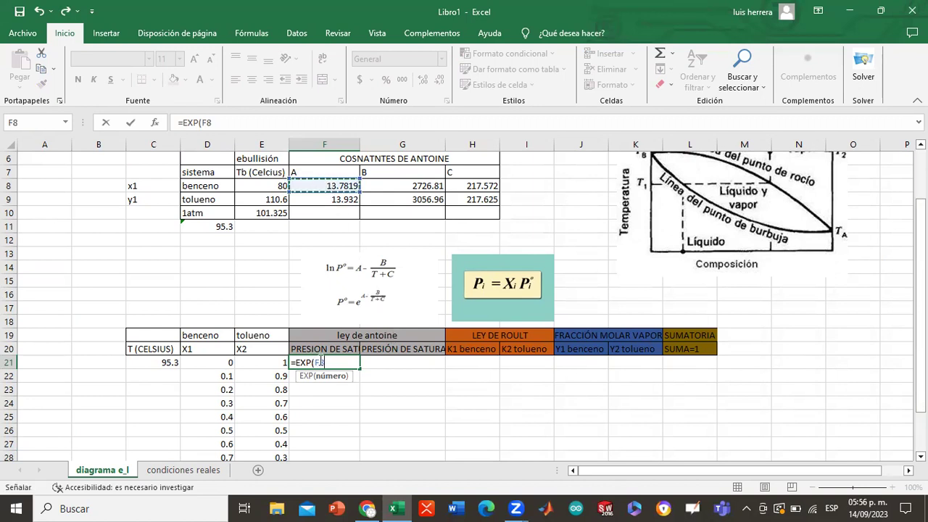
pyautogui.click(317, 362)
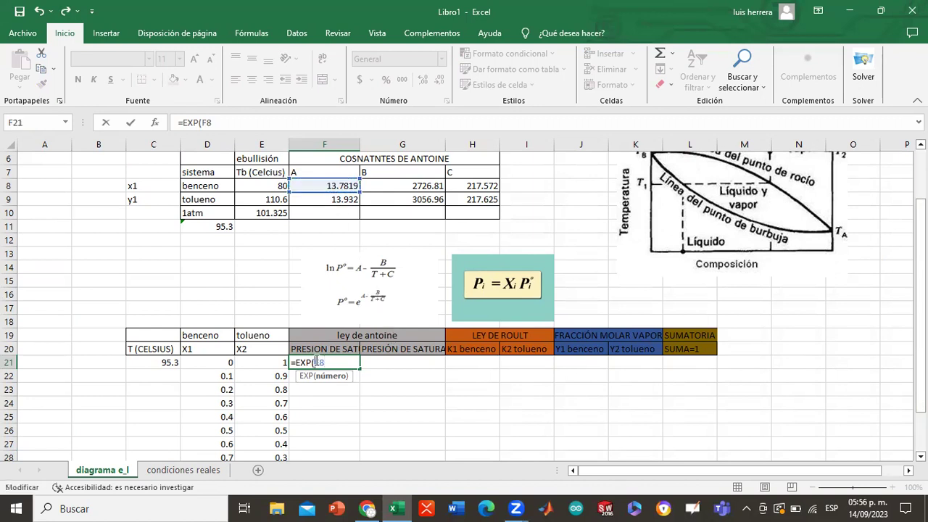
pyautogui.write('$')
pyautogui.press('BackSpace')
pyautogui.press('BackSpace')
pyautogui.press('BackSpace')
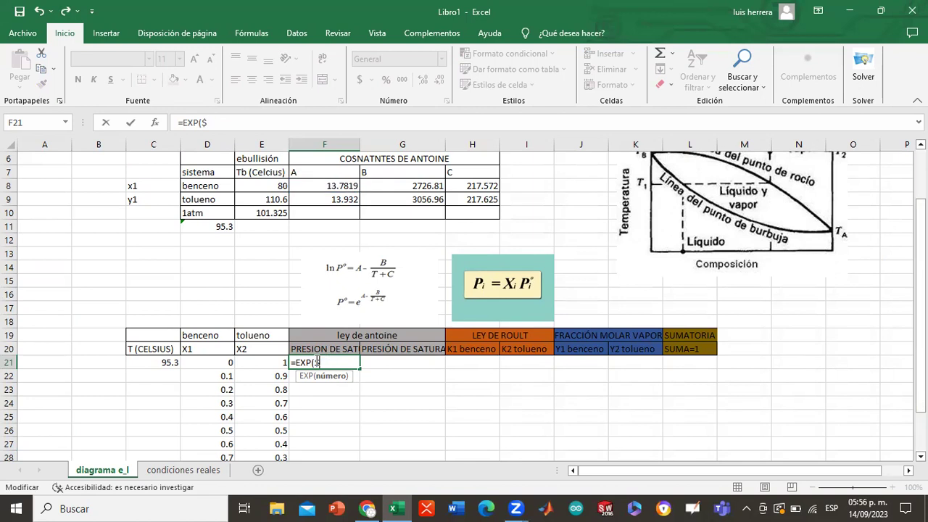
pyautogui.click(315, 185)
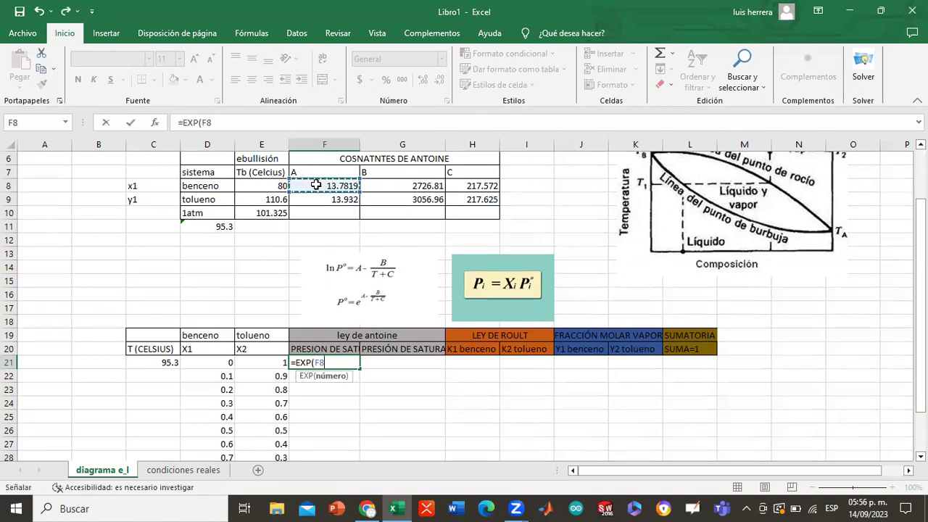
pyautogui.click(316, 363)
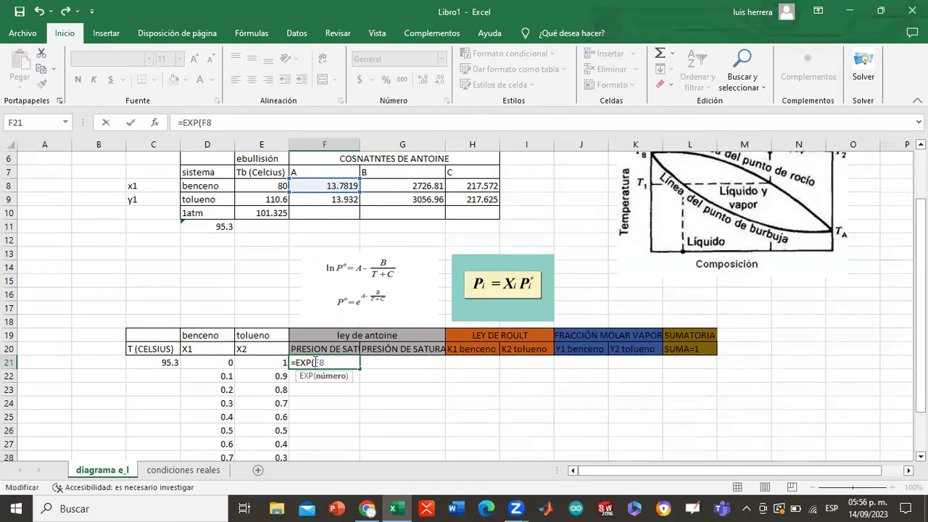
pyautogui.write('$F$8-')
# Complete the Antoine formula in F21 with constants B and C and the temperature, as =EXP($F$8-$G$8/(C21+$H$8))
pyautogui.click(395, 187)
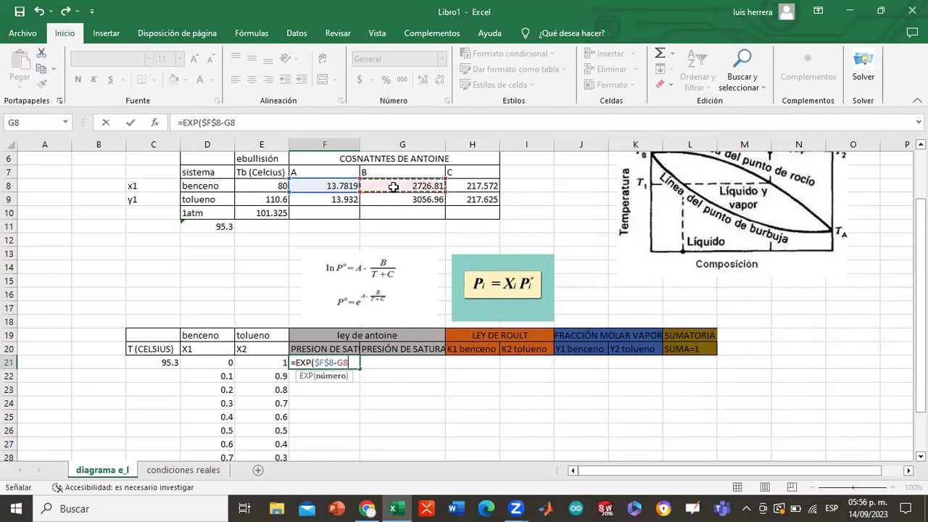
pyautogui.click(339, 362)
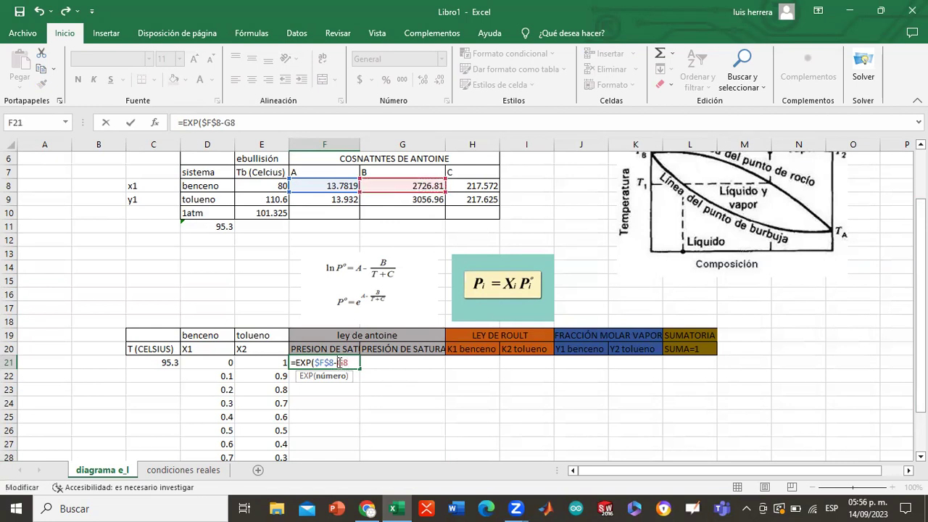
pyautogui.write('$G$8/(')
pyautogui.click(164, 364)
pyautogui.write('+')
pyautogui.click(467, 186)
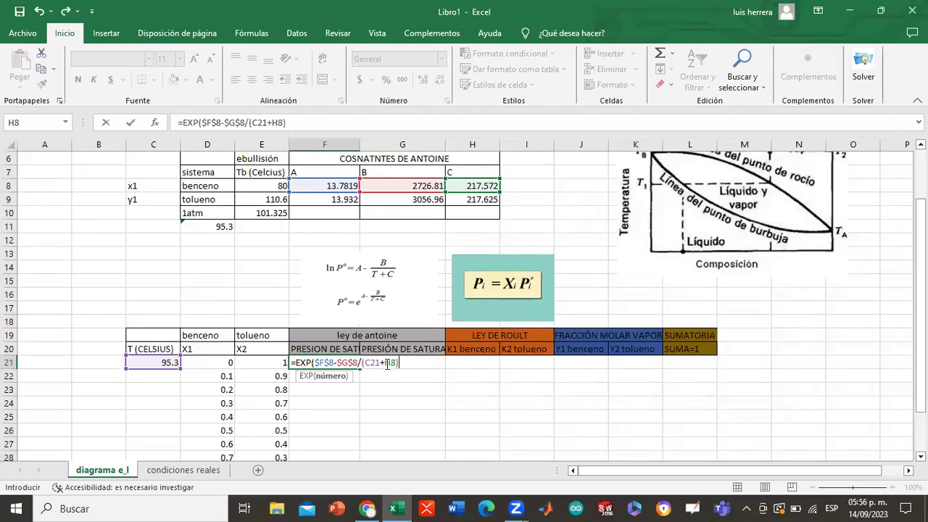
pyautogui.write('$F')
pyautogui.write('$H$')
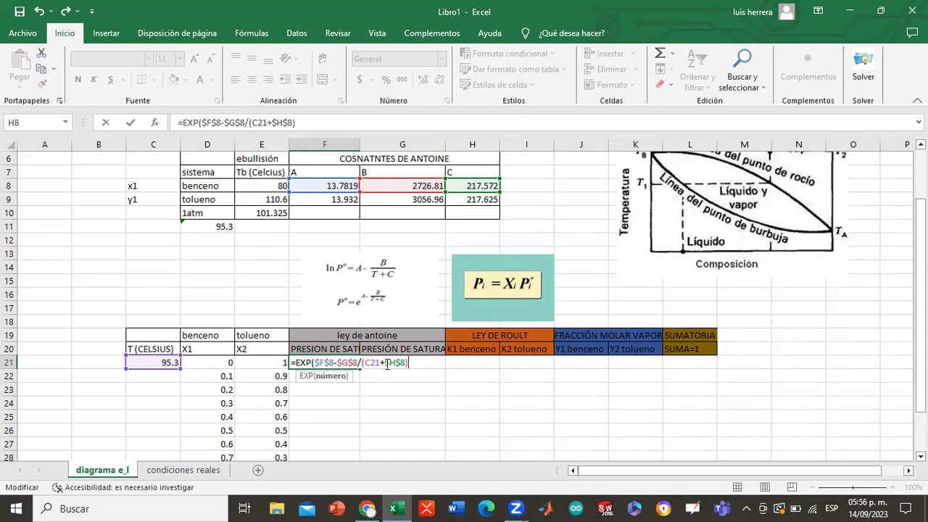
pyautogui.press('Return')
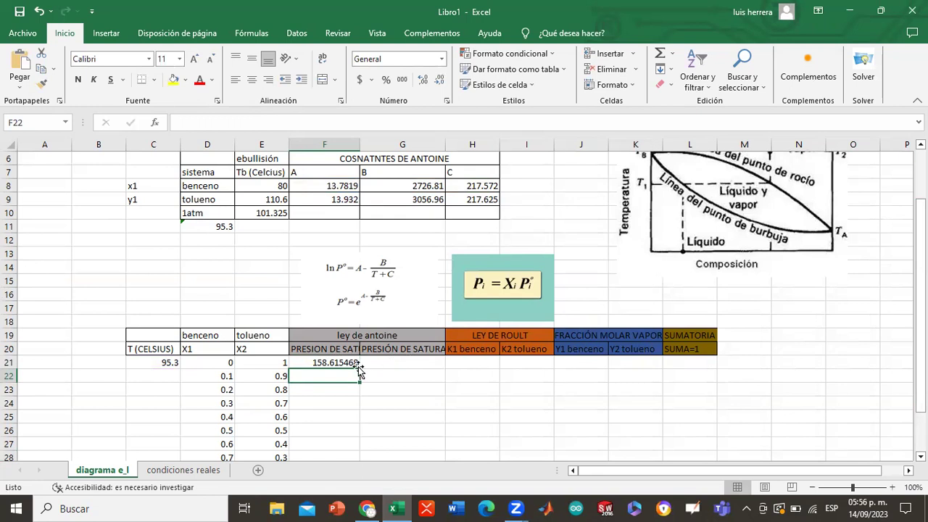
pyautogui.doubleClick(330, 362)
pyautogui.press('Return')
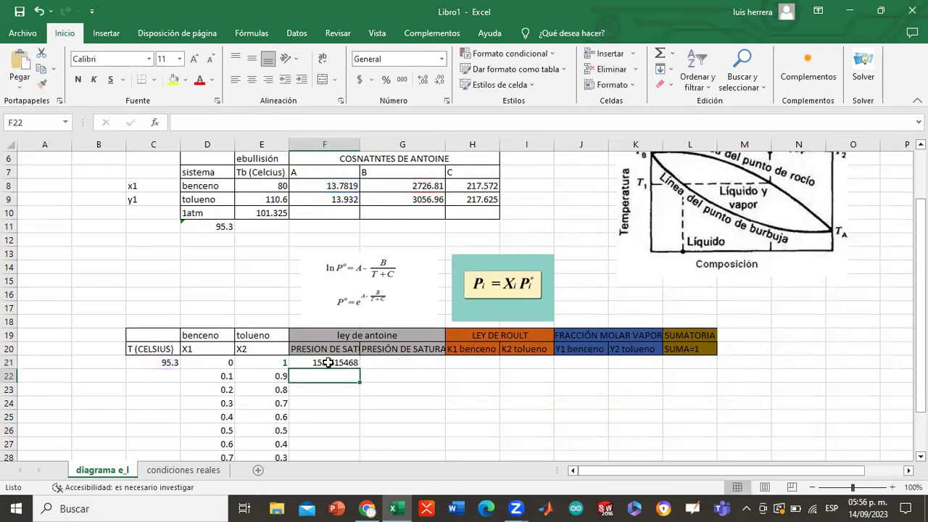
# Begin the tolueno saturation pressure formula in G21 with EXP and an absolute reference to constant A, as =EXP($F$9-
pyautogui.click(406, 361)
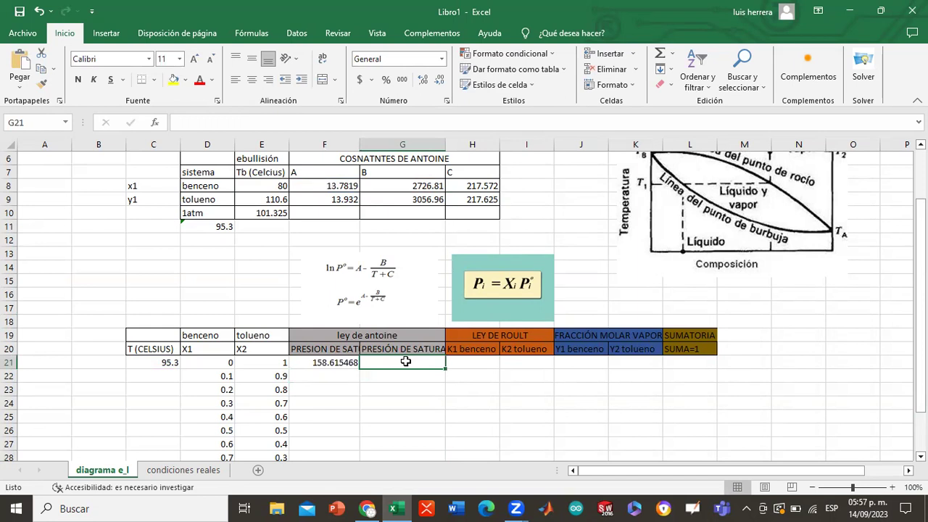
pyautogui.write('=')
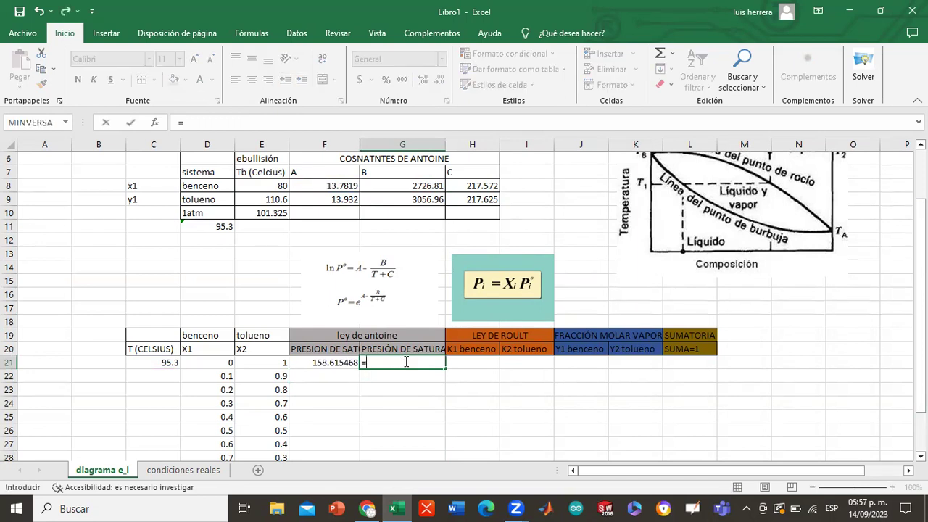
pyautogui.write('exp')
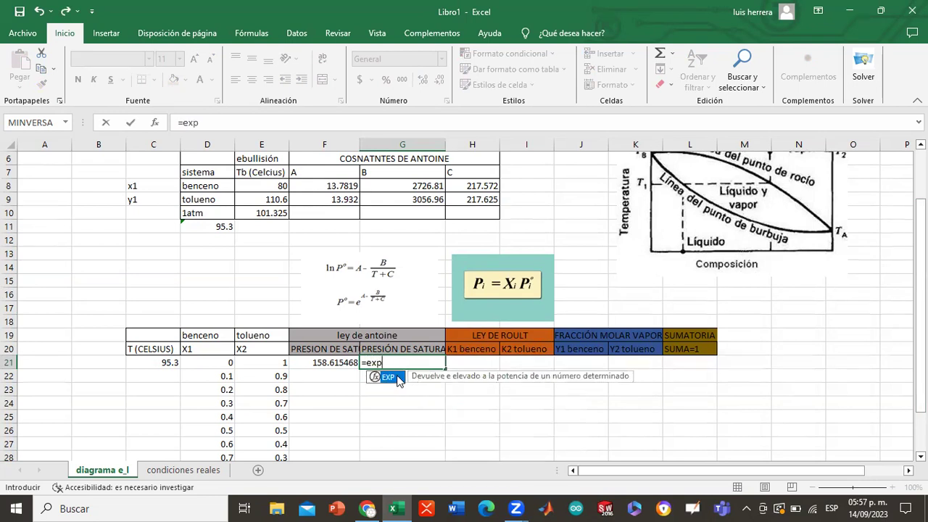
pyautogui.doubleClick(389, 377)
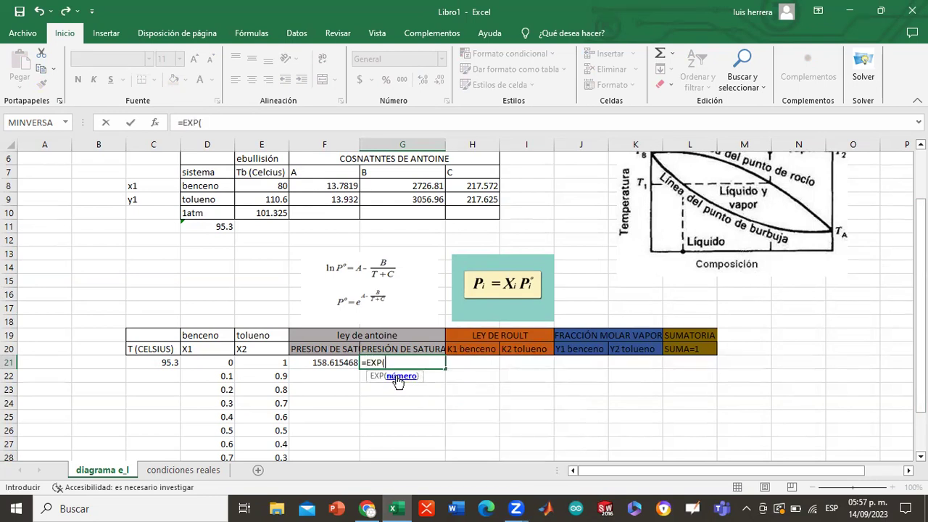
pyautogui.click(324, 200)
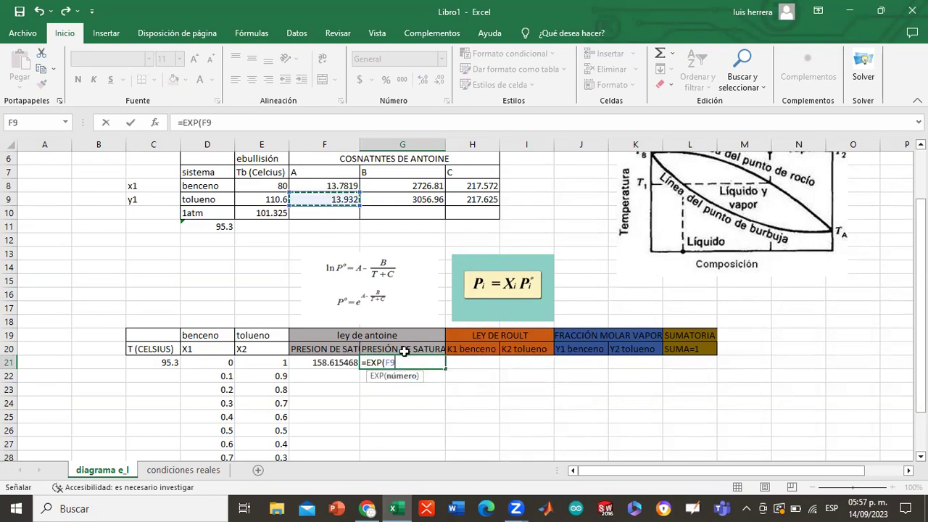
pyautogui.write('$9')
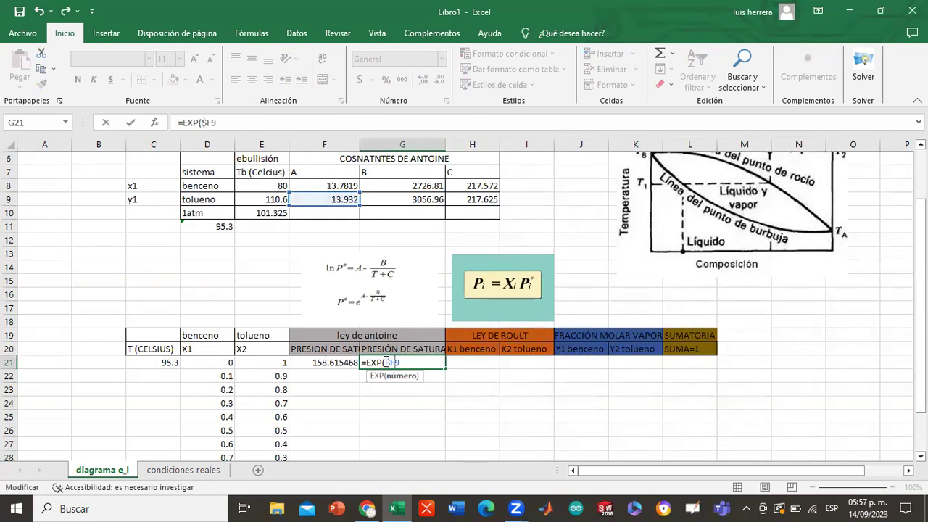
pyautogui.write('-')
# Complete the Antoine formula in G21 with tolueno constants B and C and the temperature, as =EXP($F$9-$G$9/(C21+$H$9))
pyautogui.click(379, 201)
pyautogui.click(410, 363)
pyautogui.write('$G$9/(')
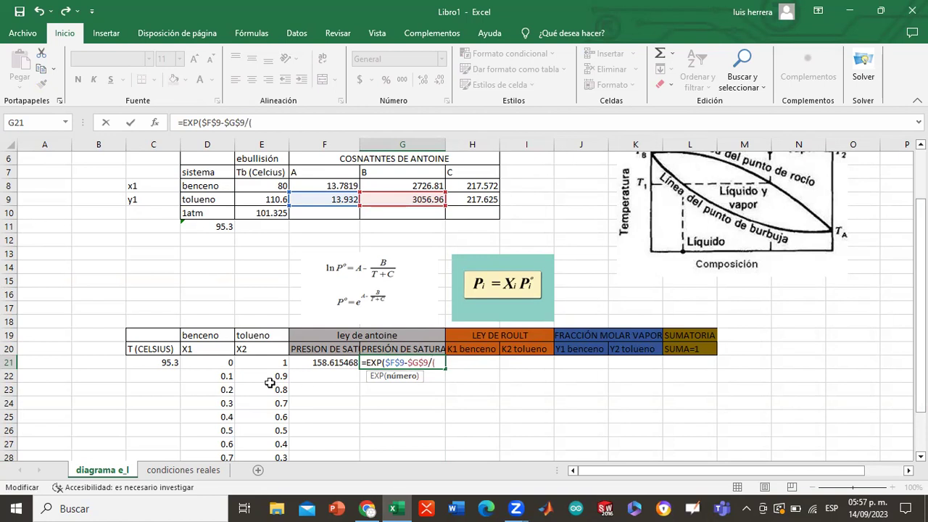
pyautogui.click(165, 362)
pyautogui.write('+')
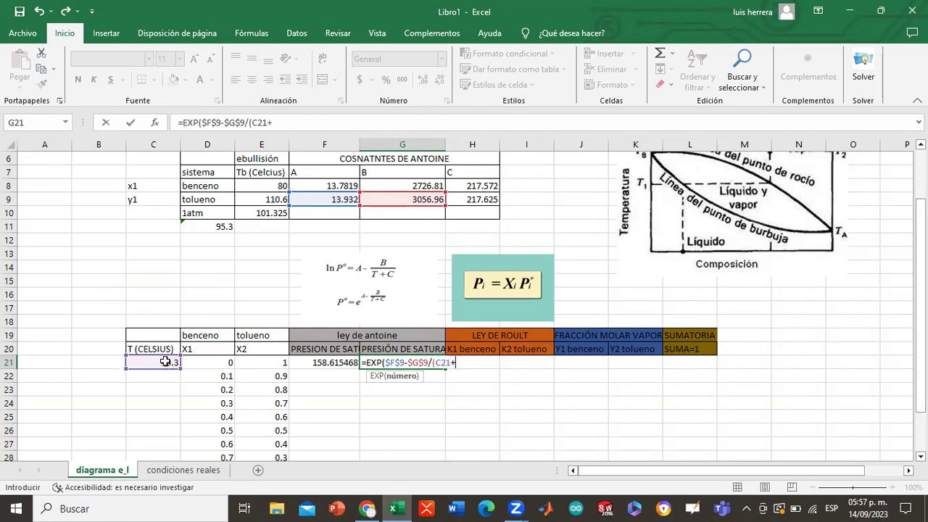
pyautogui.click(481, 199)
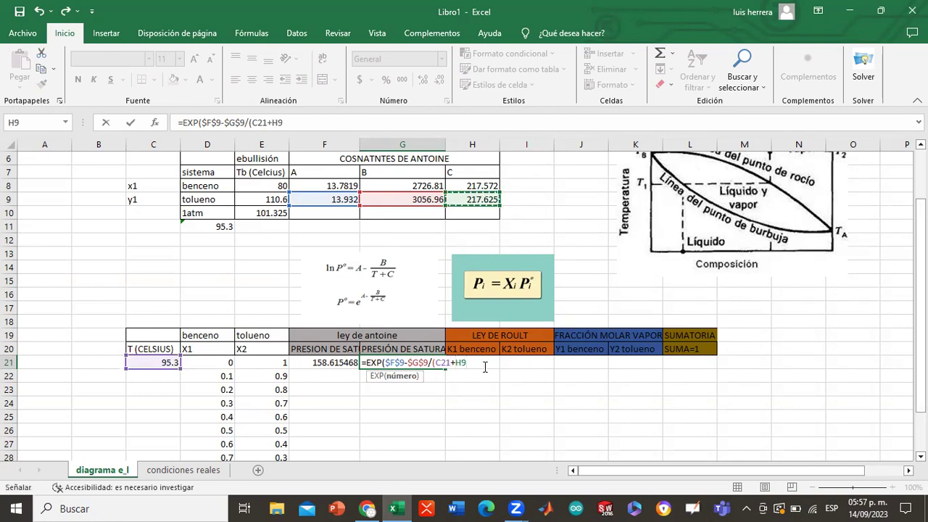
pyautogui.click(458, 364)
pyautogui.write('$')
pyautogui.press('Right')
pyautogui.write('$')
pyautogui.write('))')
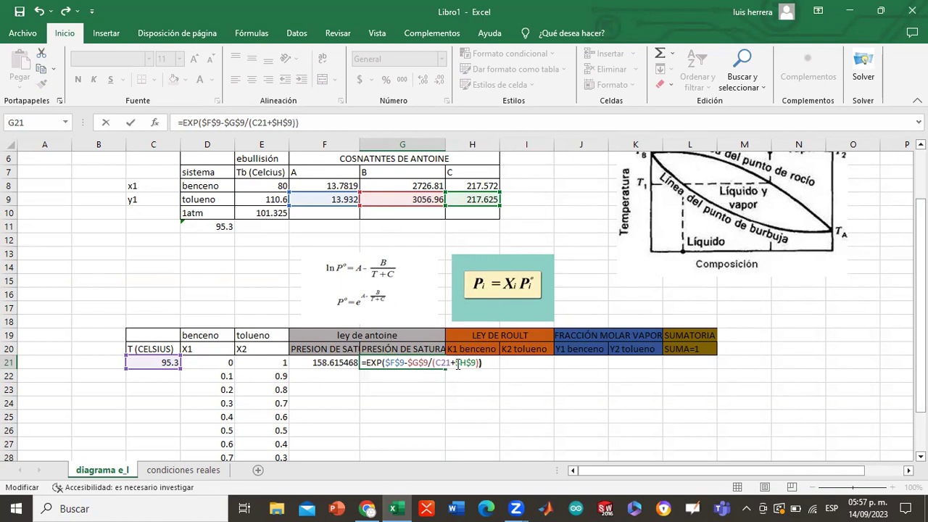
pyautogui.press('Return')
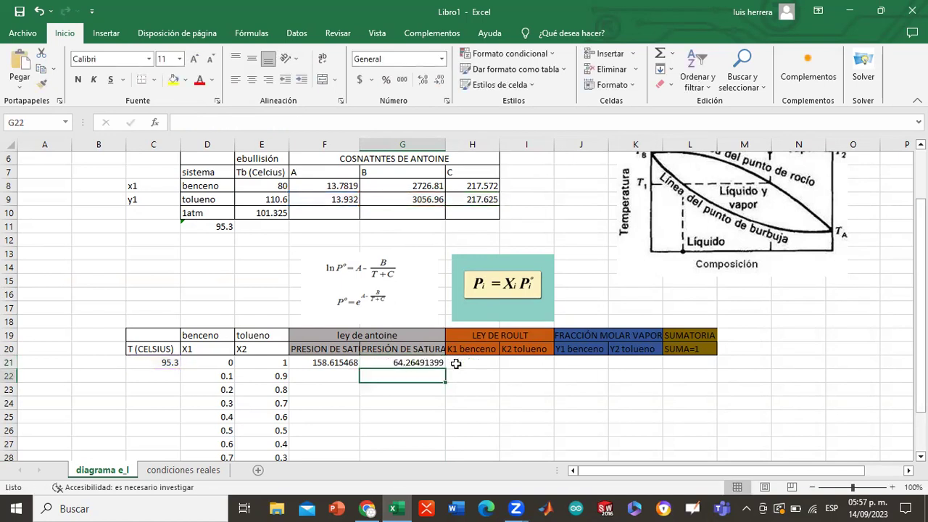
# Enter the K1 benceno formula in H21, dividing saturation pressure F21 by an absolute reference to the total pressure in E10
pyautogui.click(455, 363)
pyautogui.write('=')
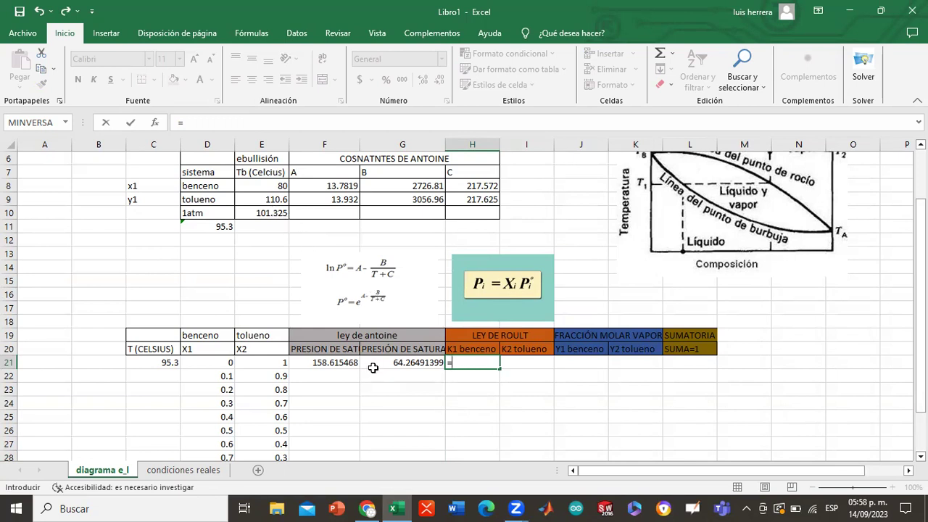
pyautogui.click(343, 363)
pyautogui.write('/')
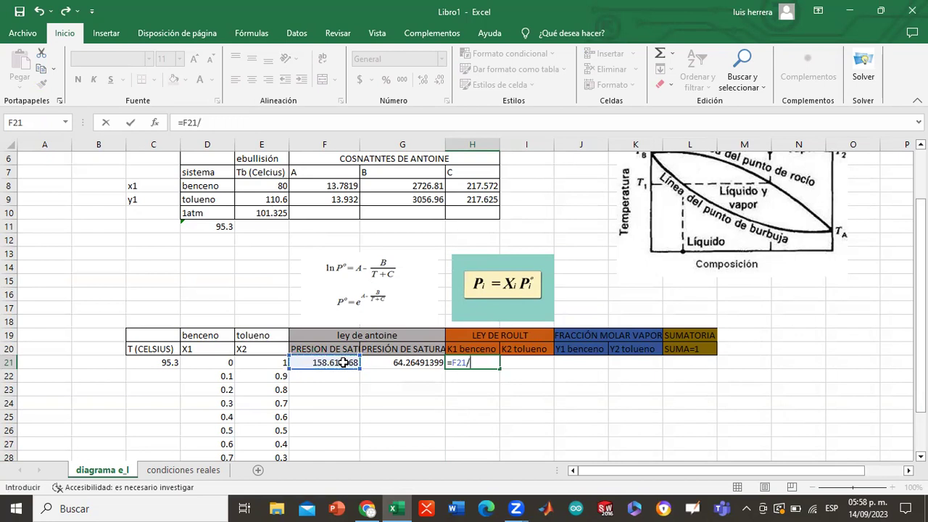
pyautogui.click(276, 212)
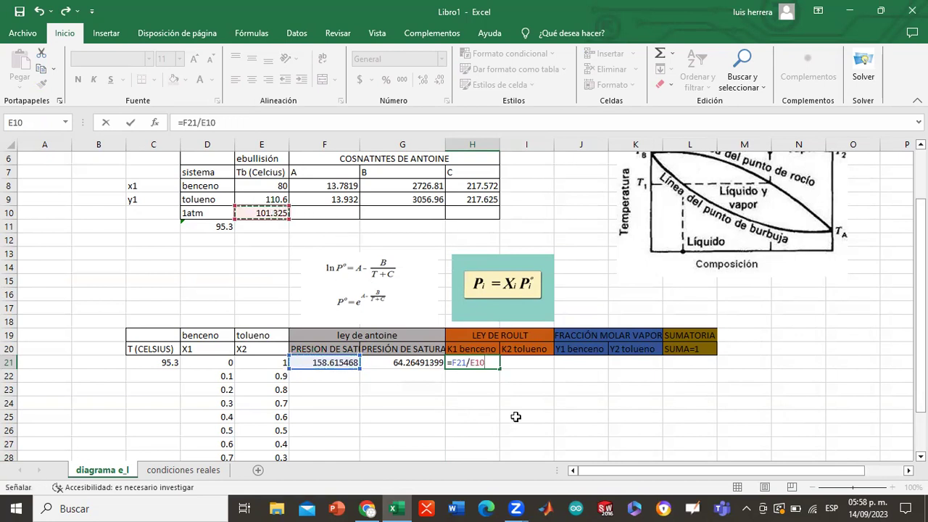
pyautogui.click(469, 363)
pyautogui.press('F4')
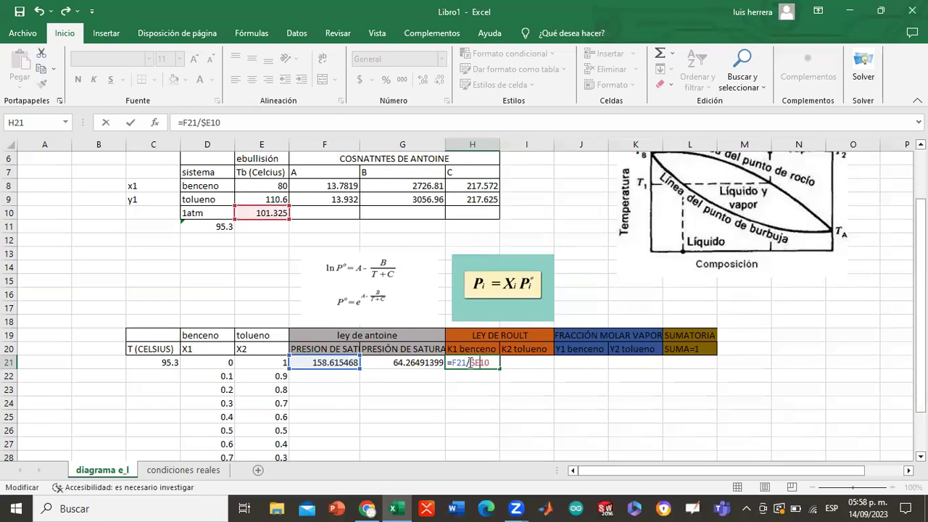
pyautogui.press('Return')
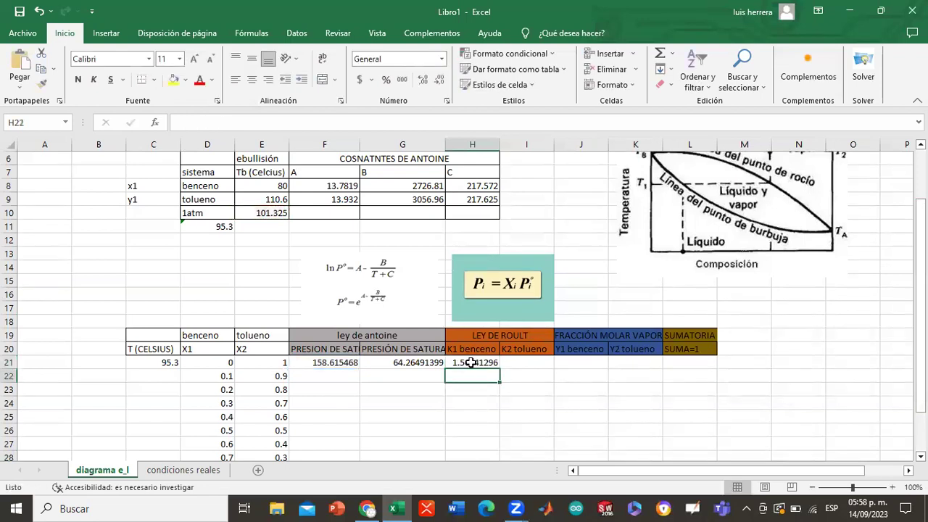
# Enter the K2 tolueno formula in I21 as =G21/$E$10, dividing its saturation pressure by the fixed total pressure
pyautogui.click(519, 362)
pyautogui.write('=')
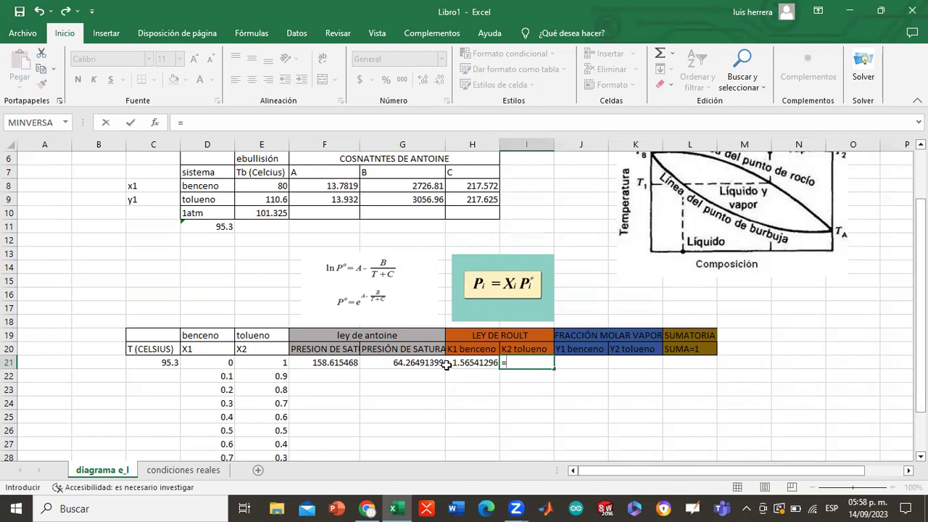
pyautogui.click(407, 367)
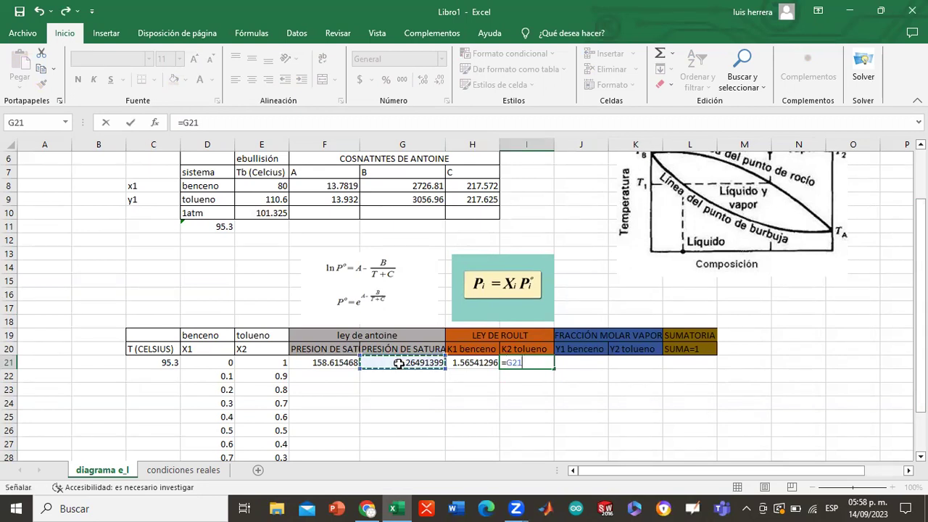
pyautogui.write('/')
pyautogui.click(275, 213)
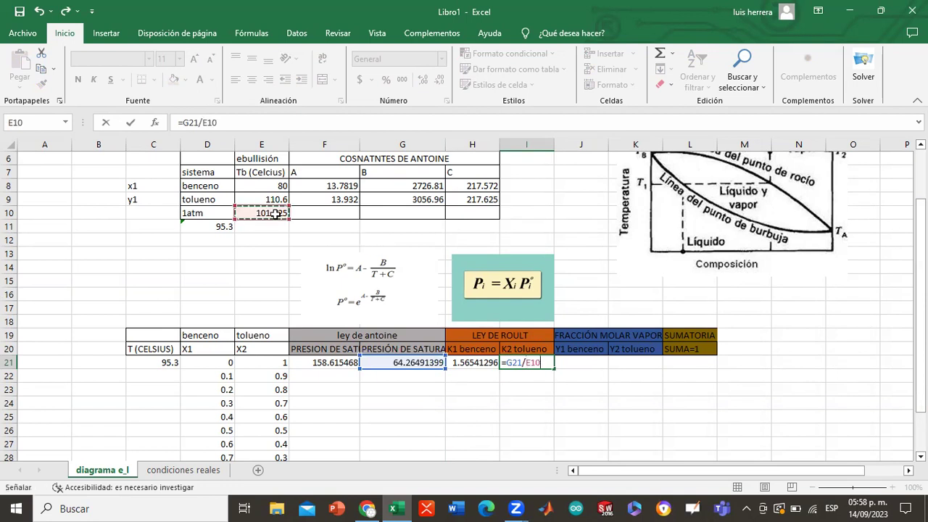
pyautogui.click(527, 362)
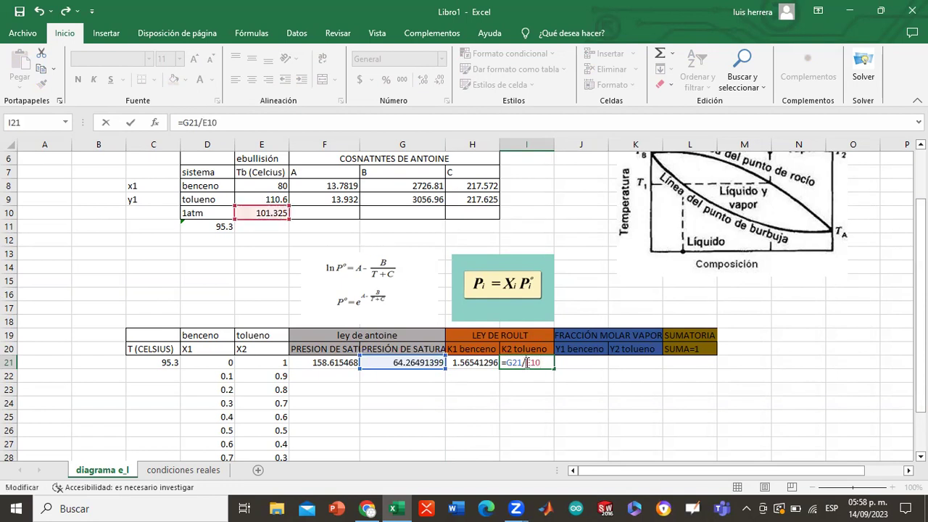
pyautogui.write('$')
pyautogui.press('Right')
pyautogui.write('$')
pyautogui.press('Return')
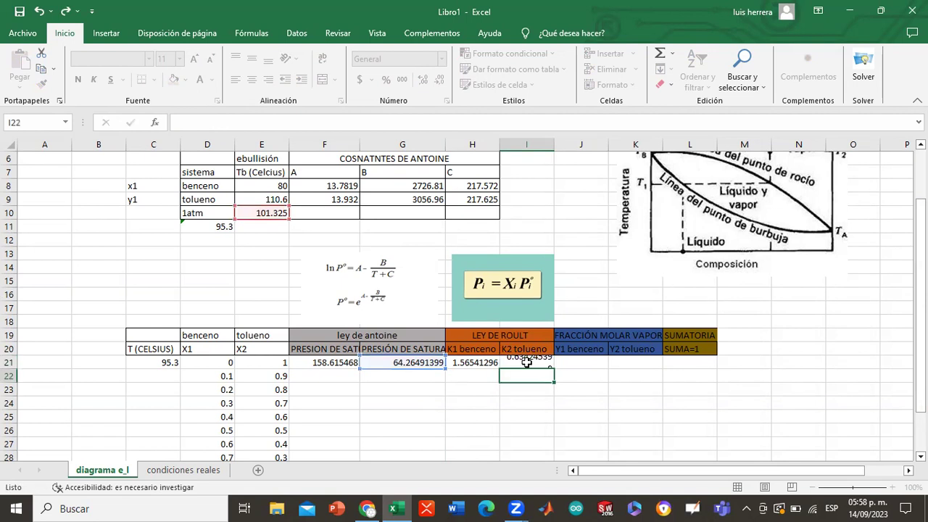
# Calculate the benceno vapour mole fraction Y1 in J21 with the formula =D21*H21
pyautogui.click(570, 362)
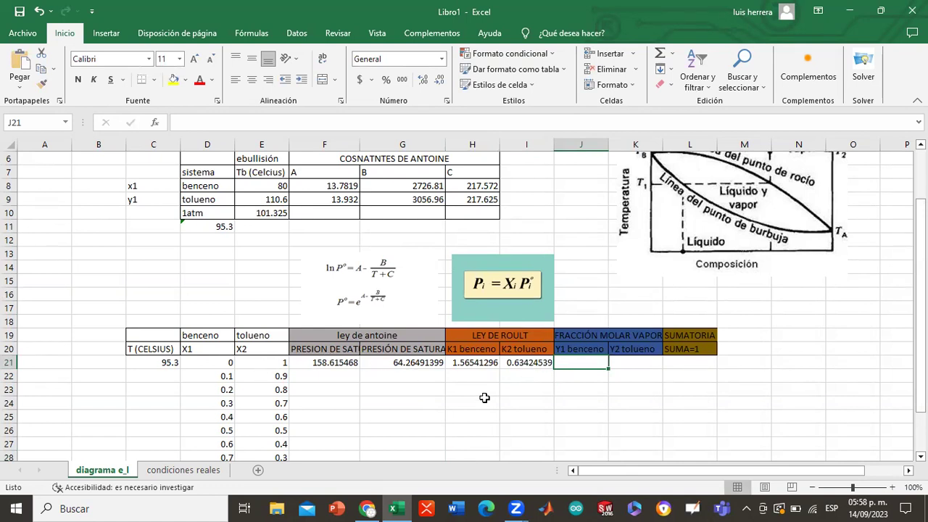
pyautogui.write('=')
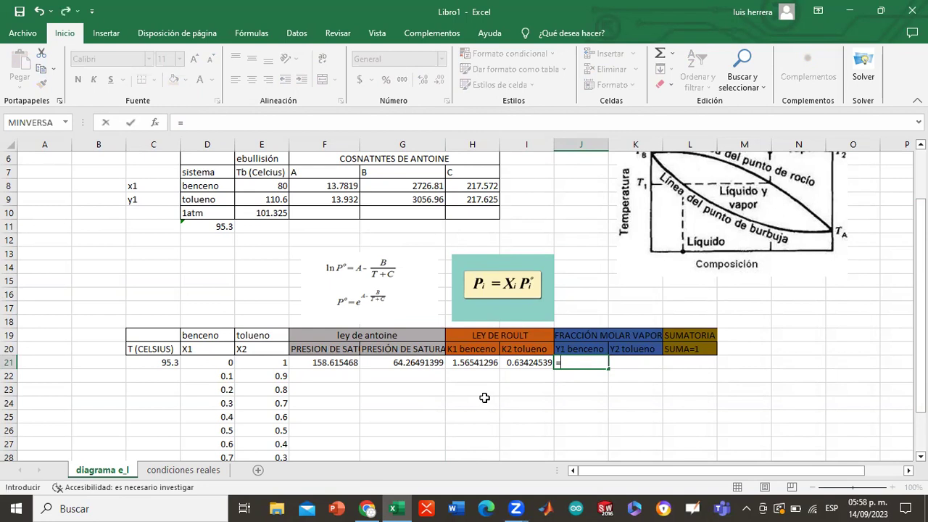
pyautogui.click(220, 361)
pyautogui.write('*')
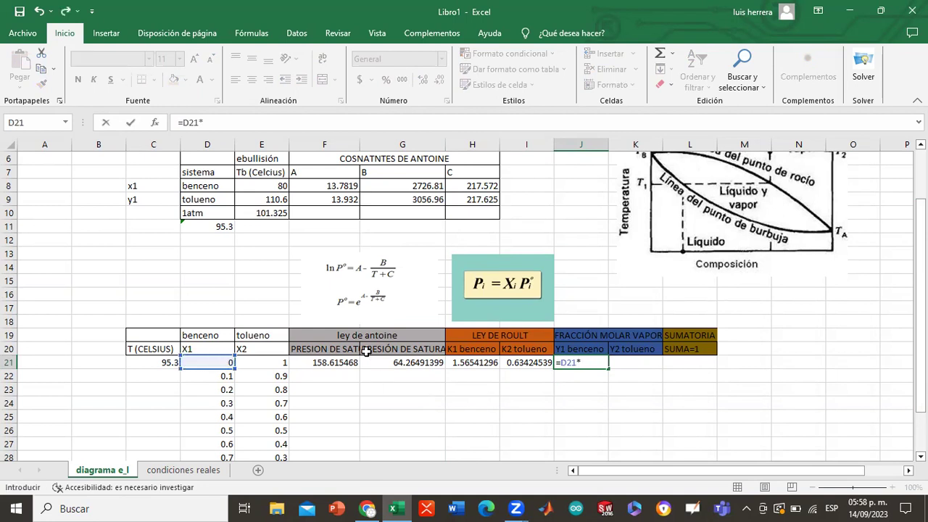
pyautogui.click(470, 361)
pyautogui.press('Return')
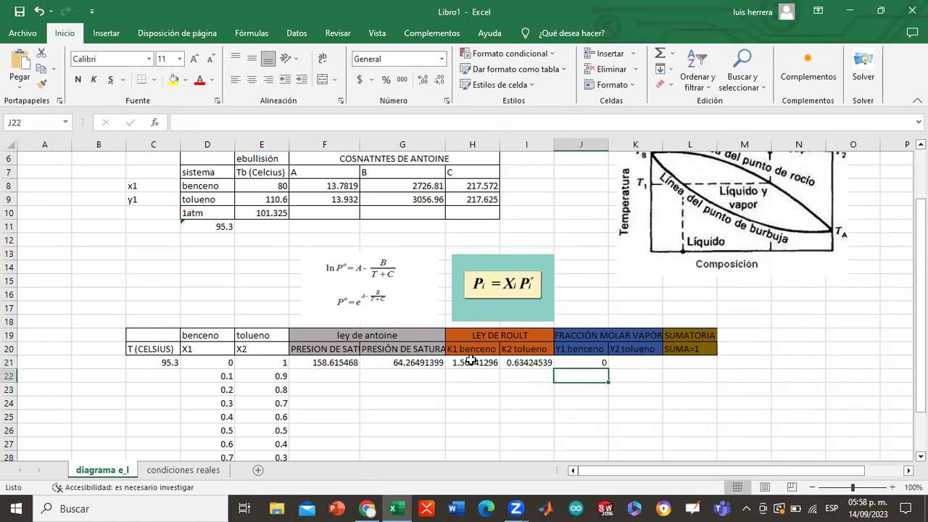
# Calculate the tolueno vapour mole fraction Y2 in K21 with the formula =I21*E21
pyautogui.click(623, 361)
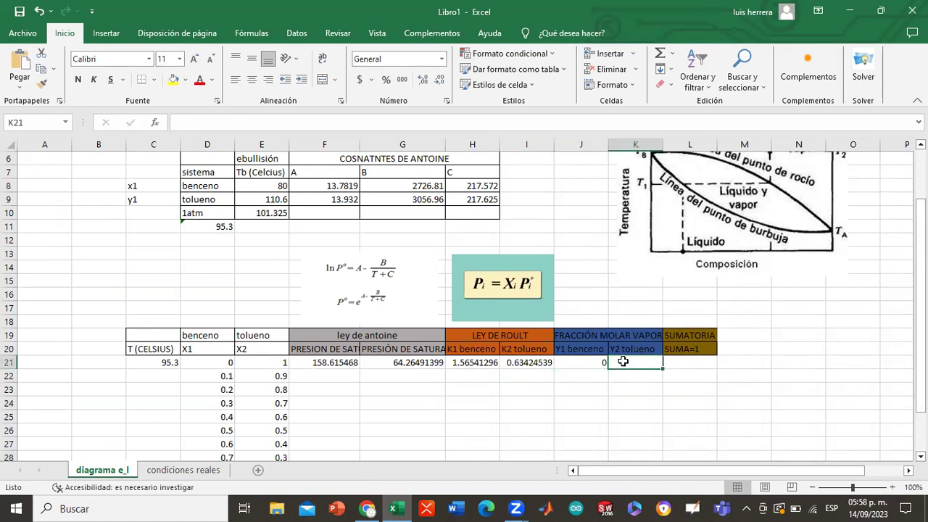
pyautogui.write('=')
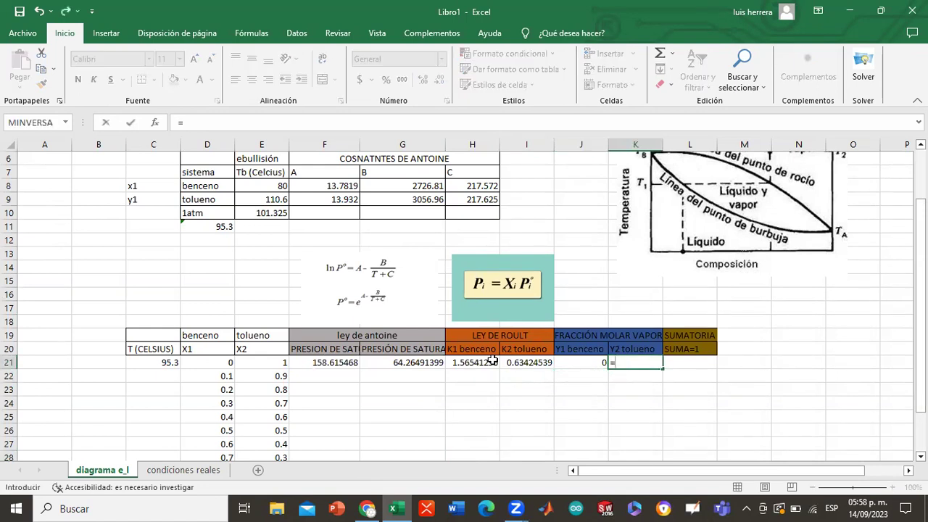
pyautogui.click(516, 360)
pyautogui.write('*')
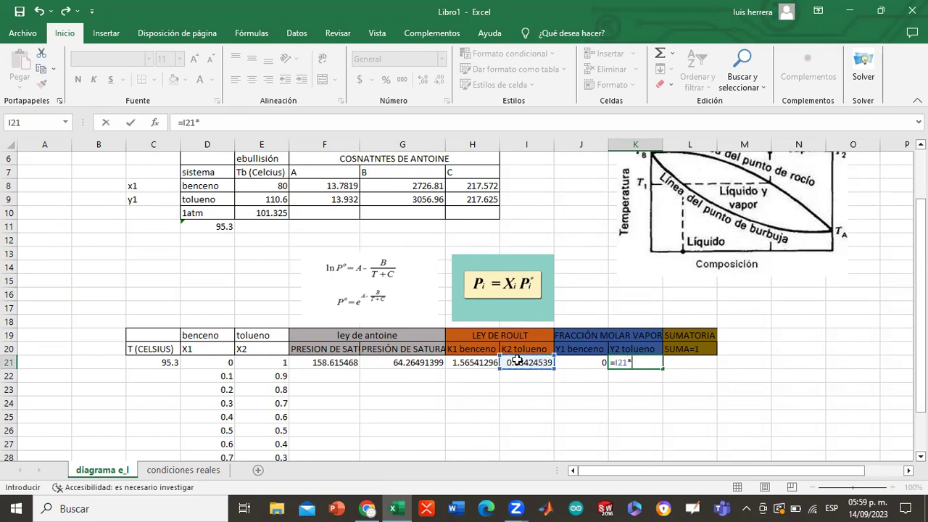
pyautogui.click(276, 362)
pyautogui.press('Return')
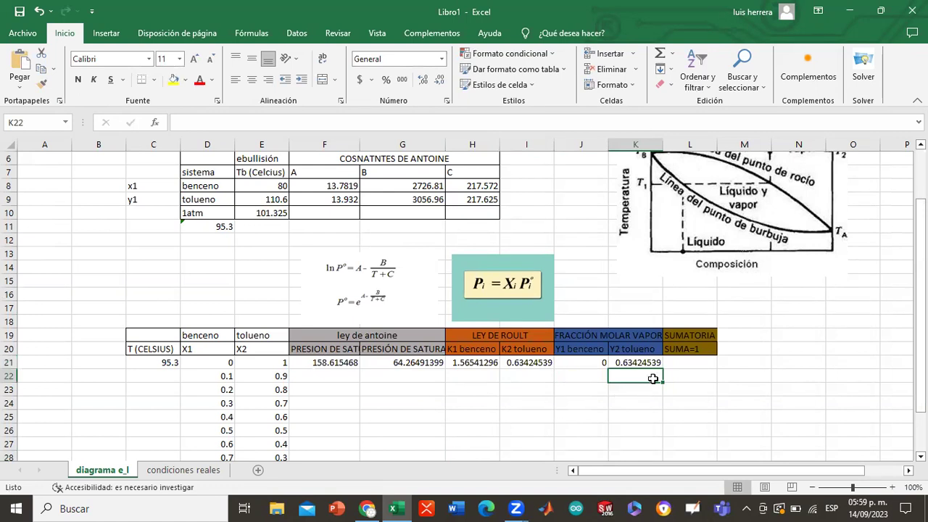
# Enter the target sum value 1 in M21, beside the SUMATORIA column
pyautogui.click(729, 360)
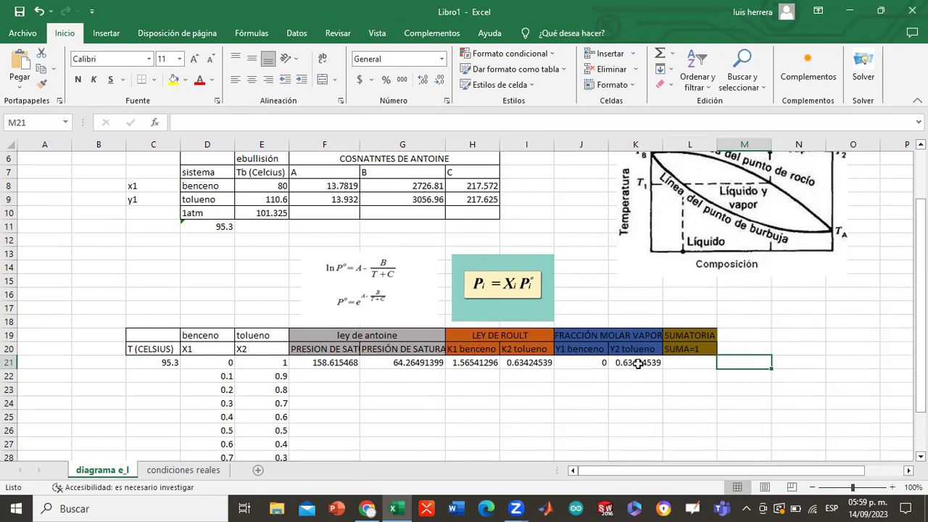
pyautogui.write('1')
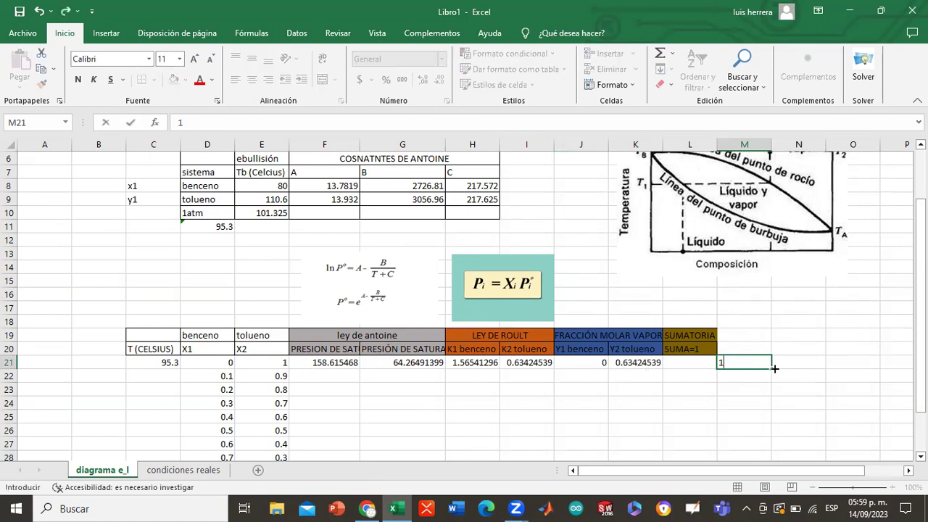
pyautogui.click(774, 368)
# Add the two vapour mole fractions in L21 under SUMA=1 with the formula =J21+K21
pyautogui.press('Left')
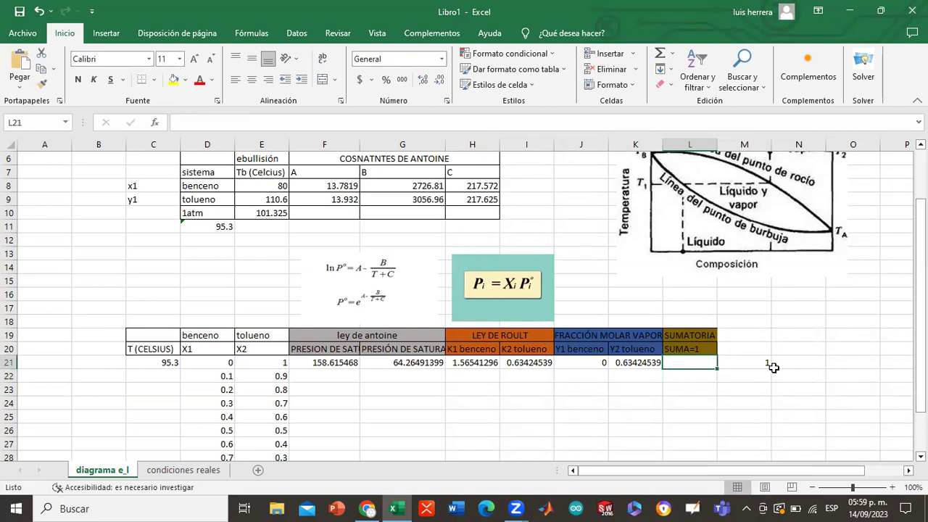
pyautogui.write('=')
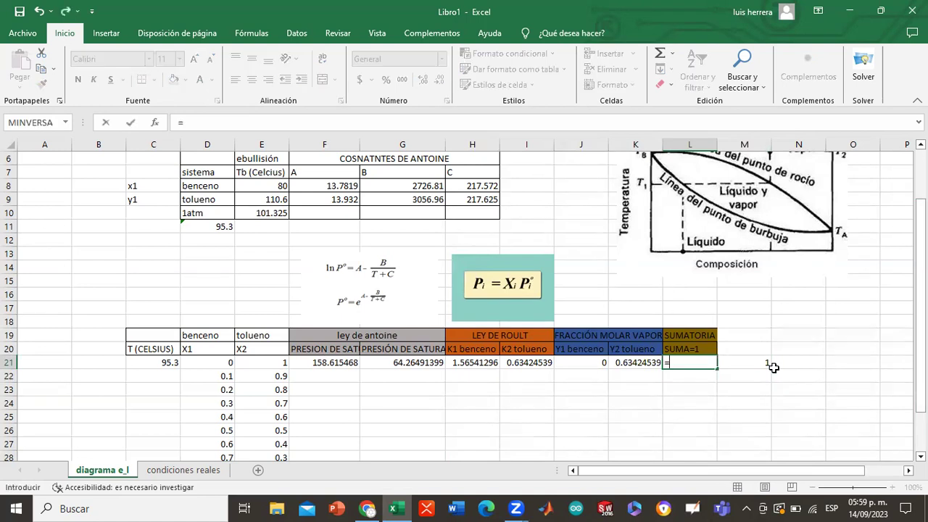
pyautogui.click(582, 362)
pyautogui.write('+')
pyautogui.click(639, 365)
pyautogui.press('Return')
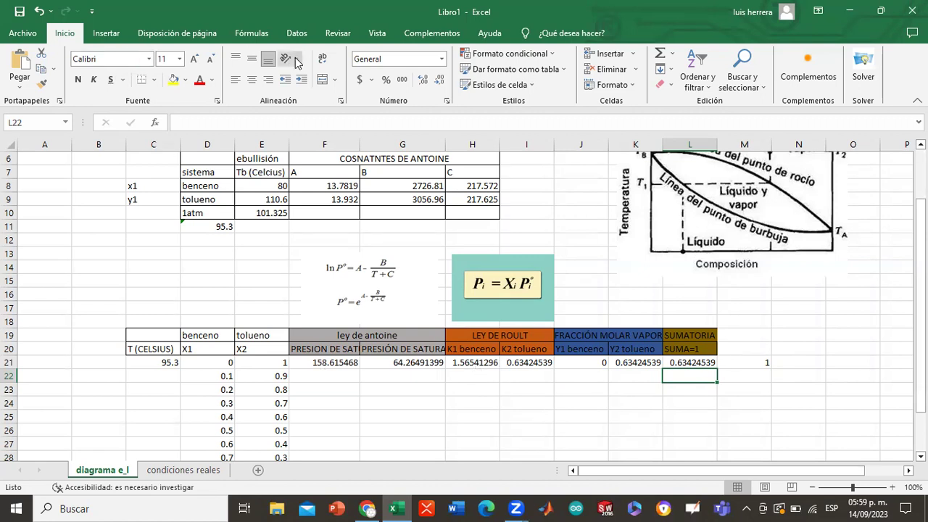
# Open Solver and set the vapour fraction sum in L21 as its objective cell
pyautogui.click(296, 33)
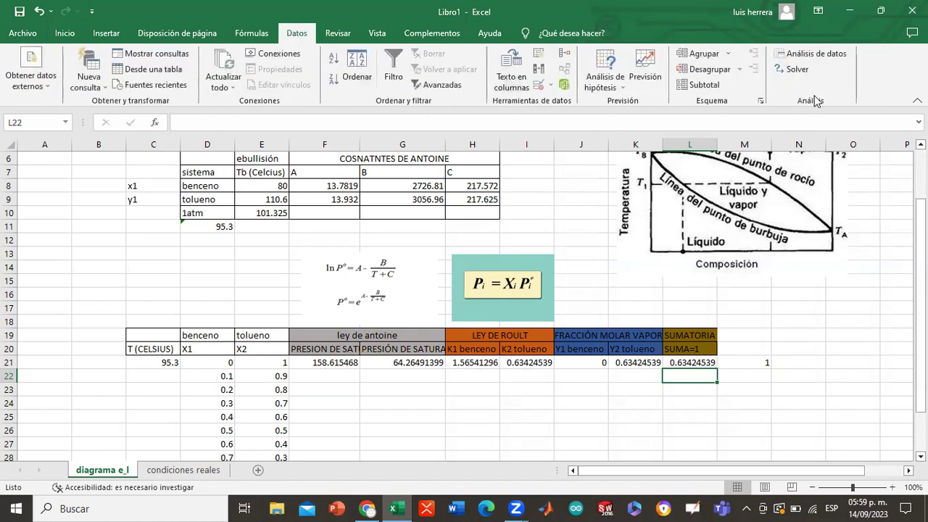
pyautogui.click(791, 69)
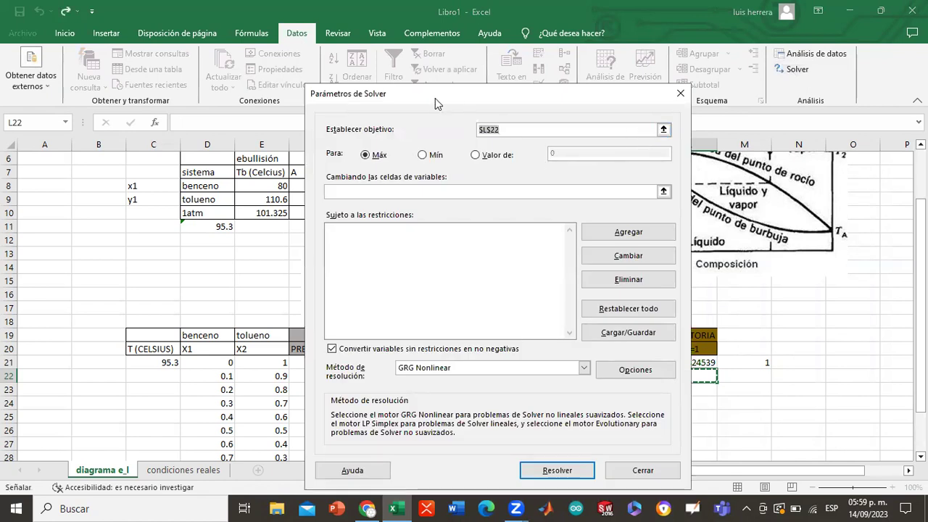
pyautogui.moveTo(435, 98); pyautogui.dragTo(364, 98)
pyautogui.press('BackSpace')
pyautogui.click(678, 363)
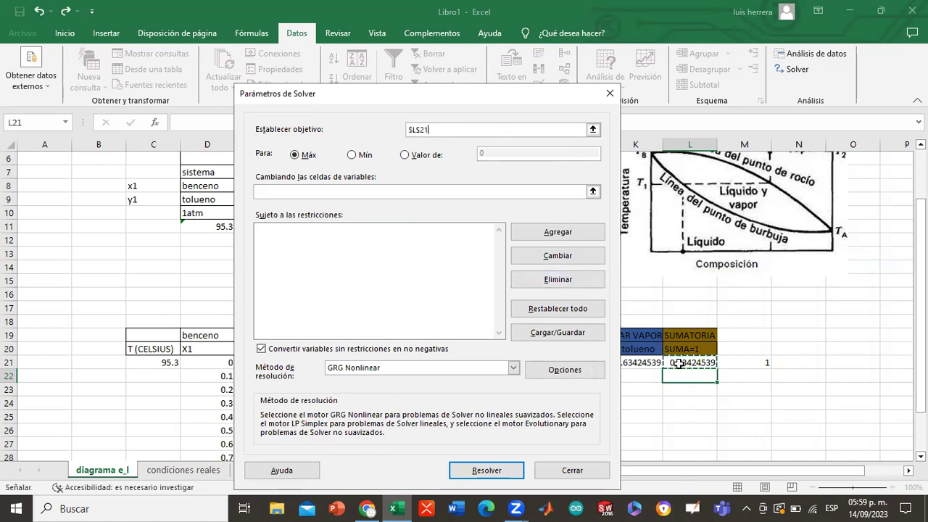
# Set the Solver target to a value of 1 and use temperature cell C21 as the variable cell
pyautogui.click(406, 156)
pyautogui.click(494, 156)
pyautogui.press('BackSpace')
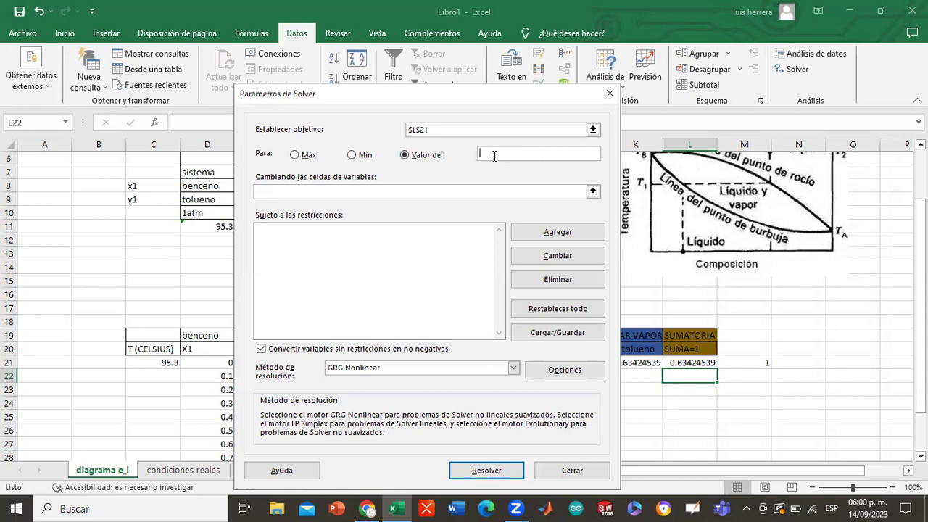
pyautogui.click(423, 192)
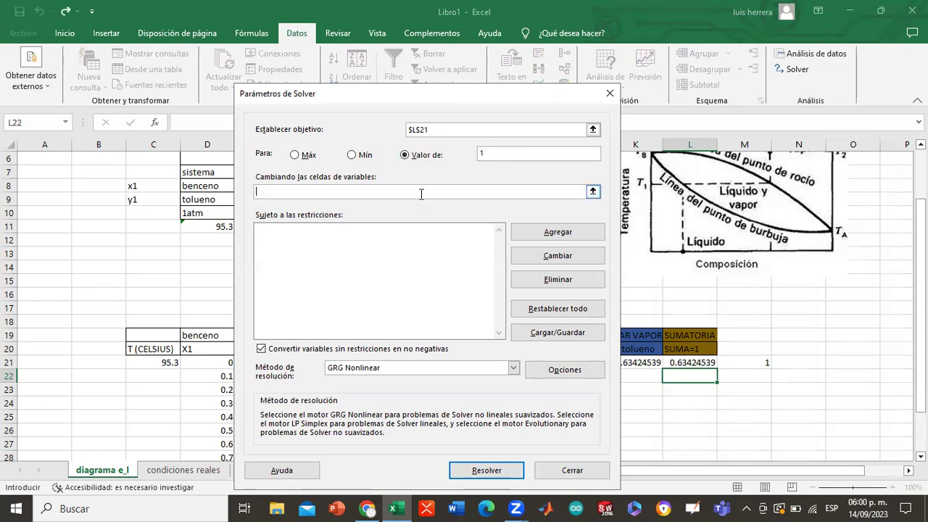
pyautogui.click(163, 364)
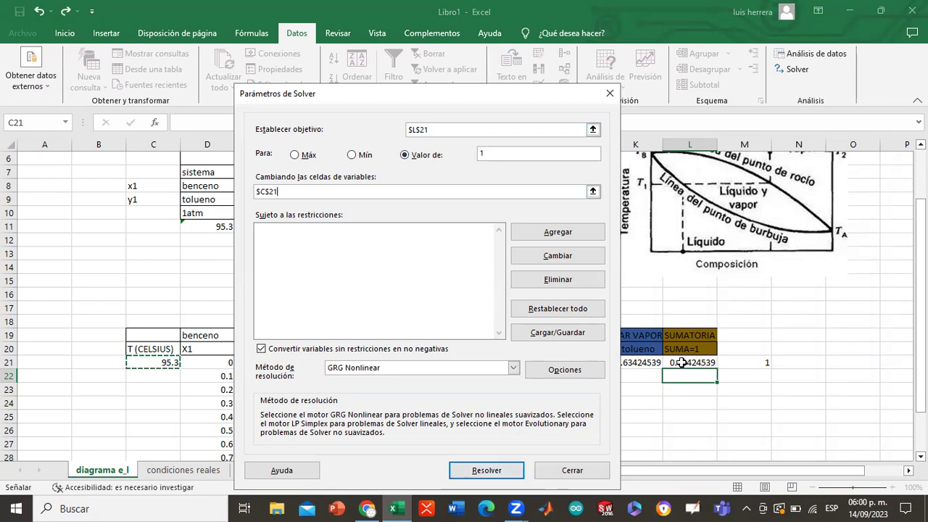
# Re-select L21 as the Solver objective, then solve for the temperature in C21 and keep the solution
pyautogui.click(455, 130)
pyautogui.press('BackSpace')
pyautogui.press('BackSpace')
pyautogui.click(680, 363)
pyautogui.click(493, 155)
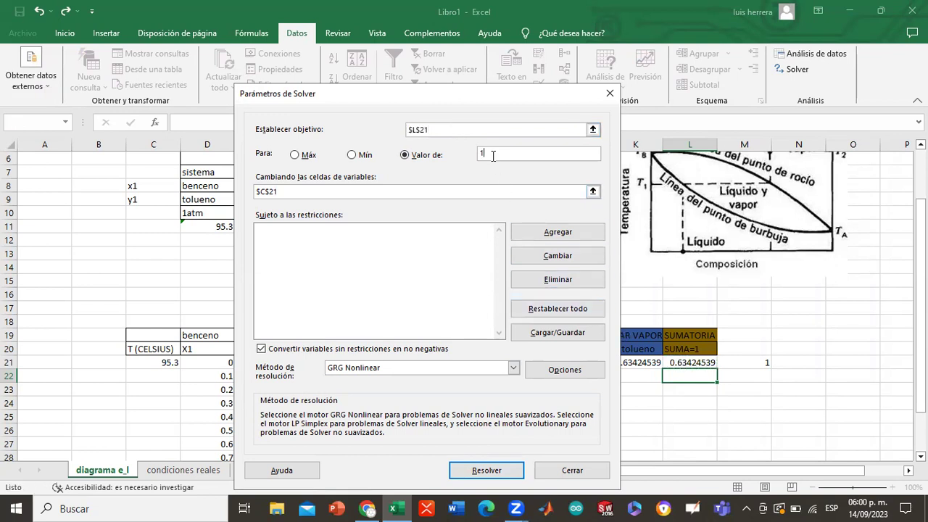
pyautogui.click(303, 191)
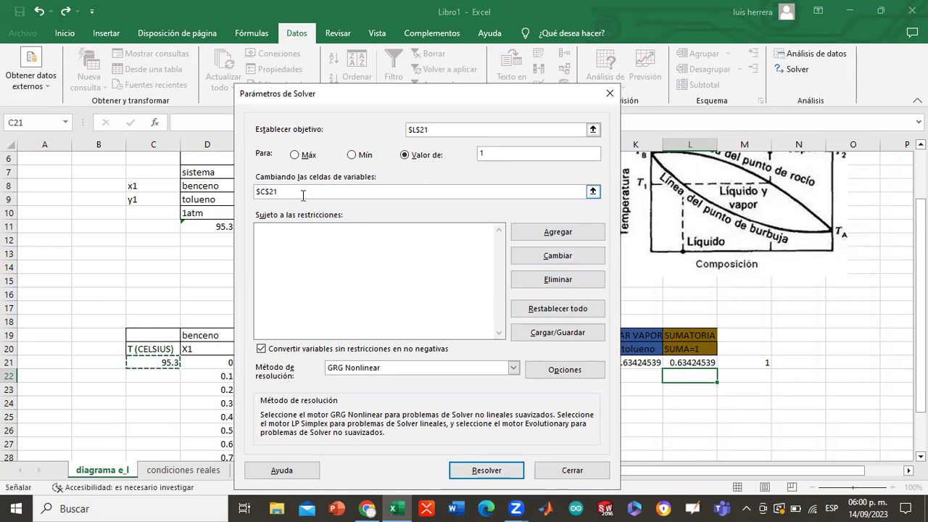
pyautogui.click(457, 475)
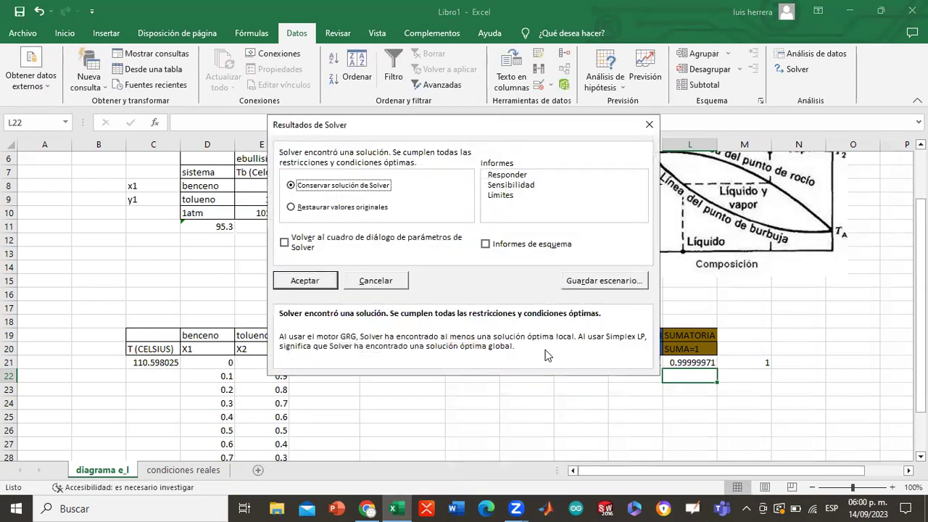
pyautogui.click(306, 281)
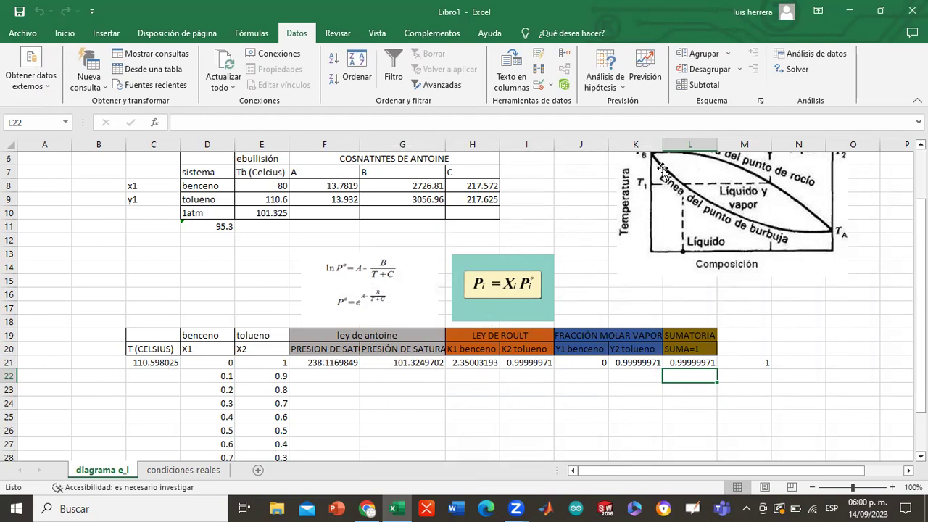
pyautogui.moveTo(920, 218); pyautogui.dragTo(920, 240)
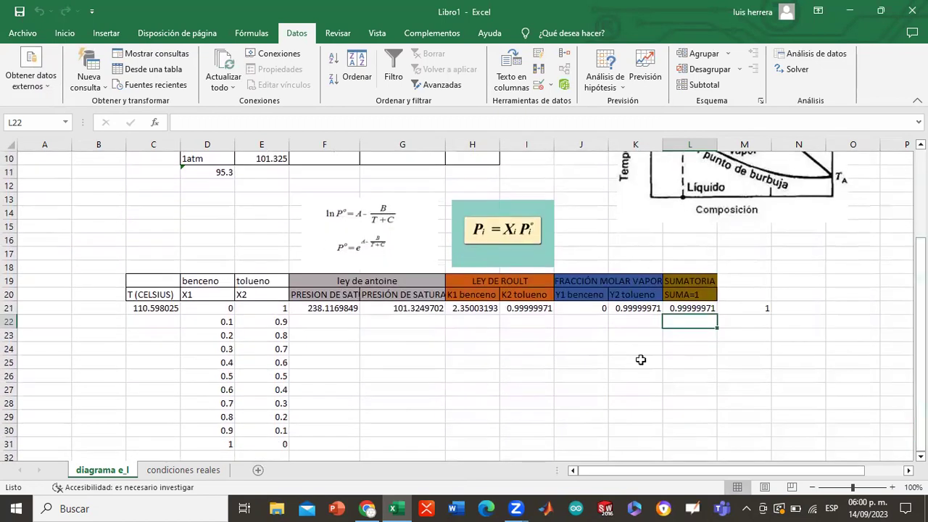
pyautogui.click(86, 309)
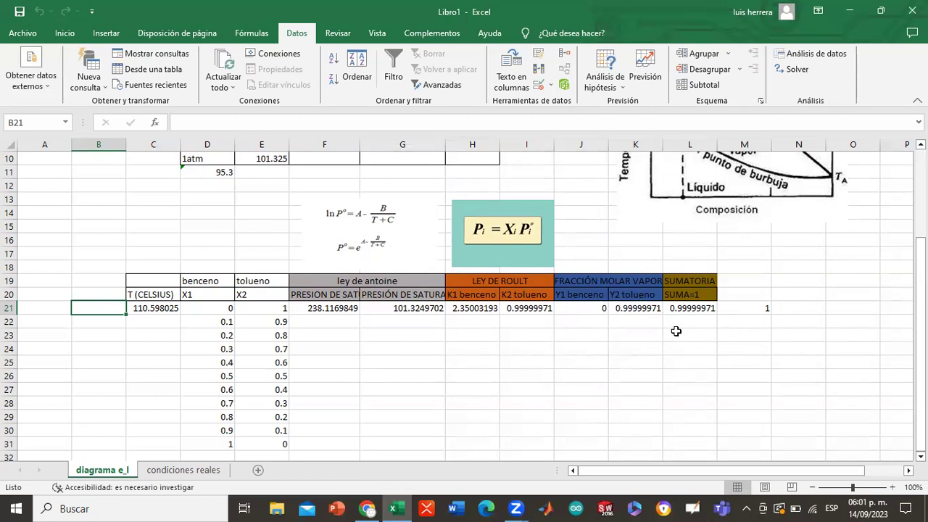
# Copy the solved temperature in C21 down through C31 as the starting value for every composition row
pyautogui.click(192, 333)
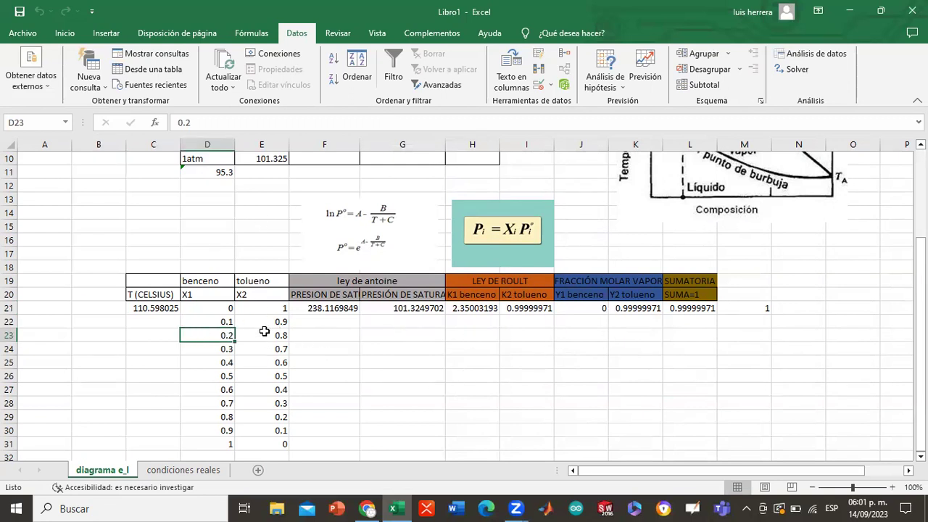
pyautogui.click(154, 310)
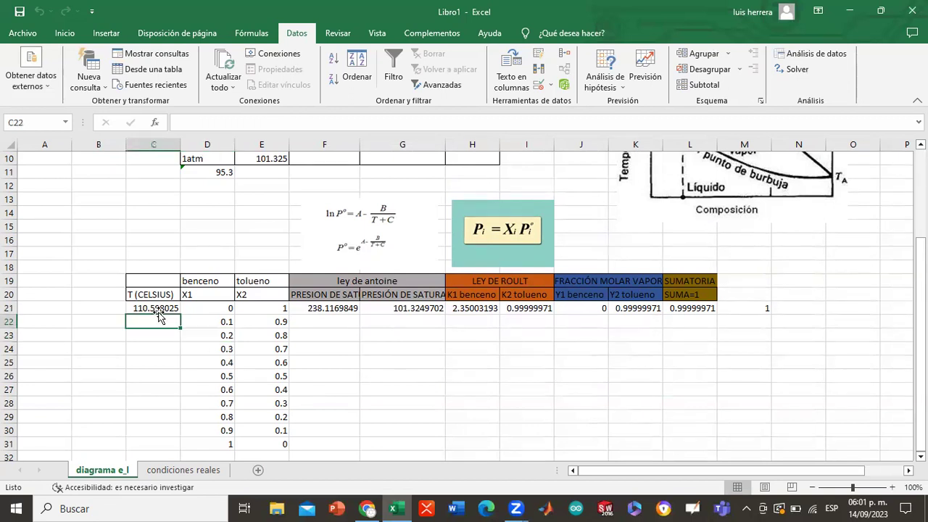
pyautogui.moveTo(178, 314); pyautogui.dragTo(182, 448)
pyautogui.click(353, 397)
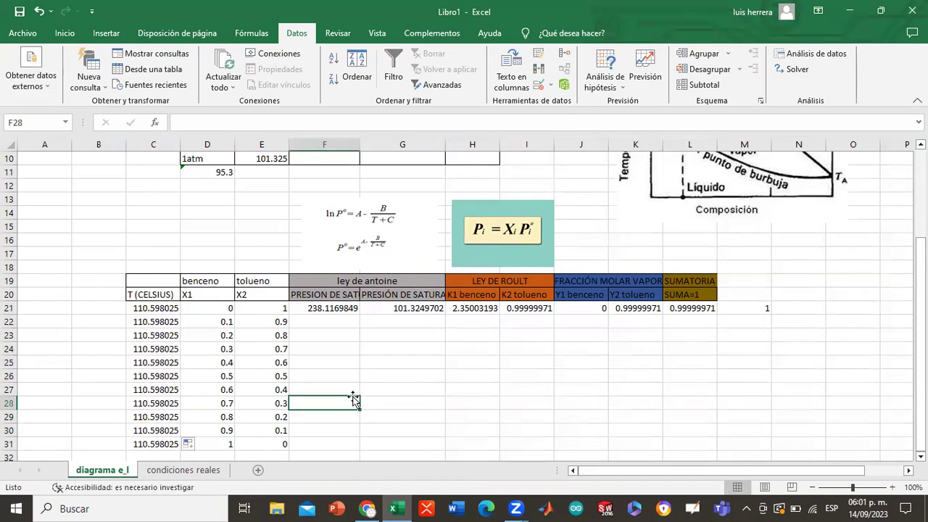
# Check the cell references in the saturation pressure formulas in F21 and G21 and the K-value formulas in H21 and I21
pyautogui.doubleClick(310, 309)
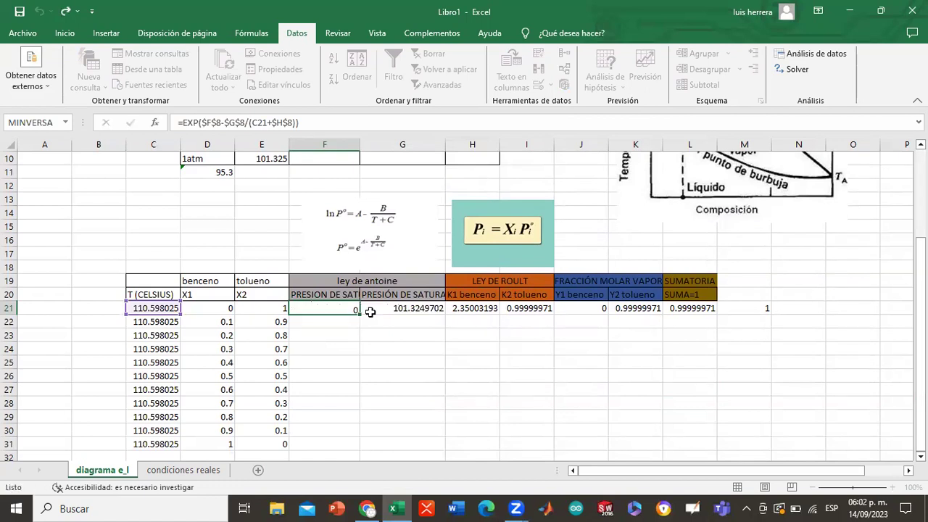
pyautogui.press('Return')
pyautogui.doubleClick(396, 308)
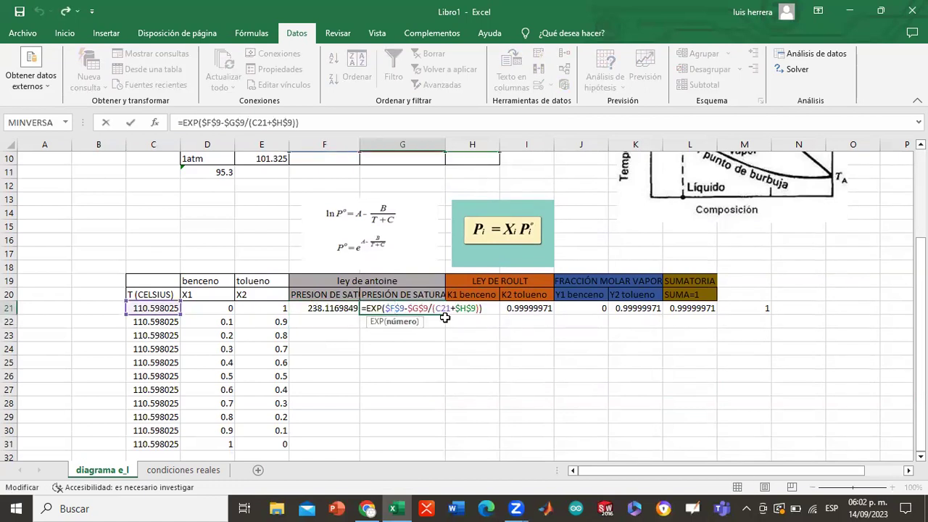
pyautogui.press('Return')
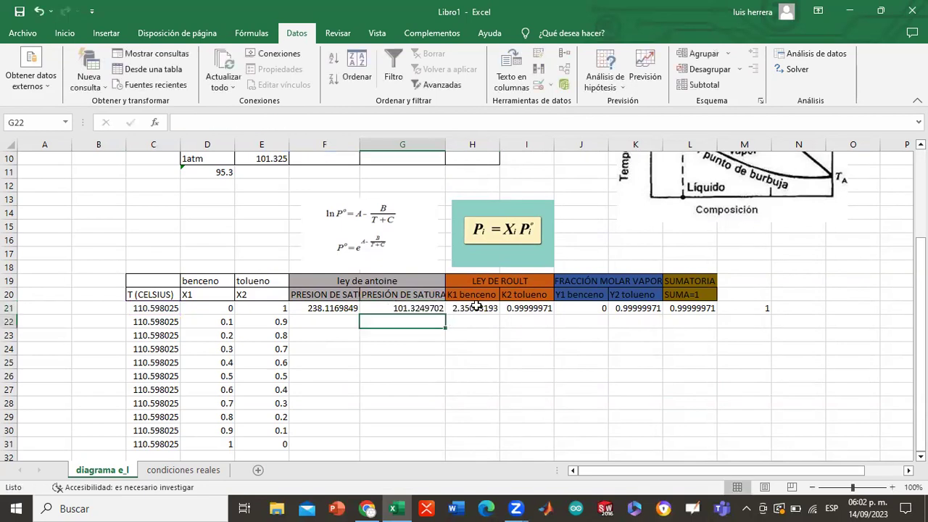
pyautogui.doubleClick(475, 309)
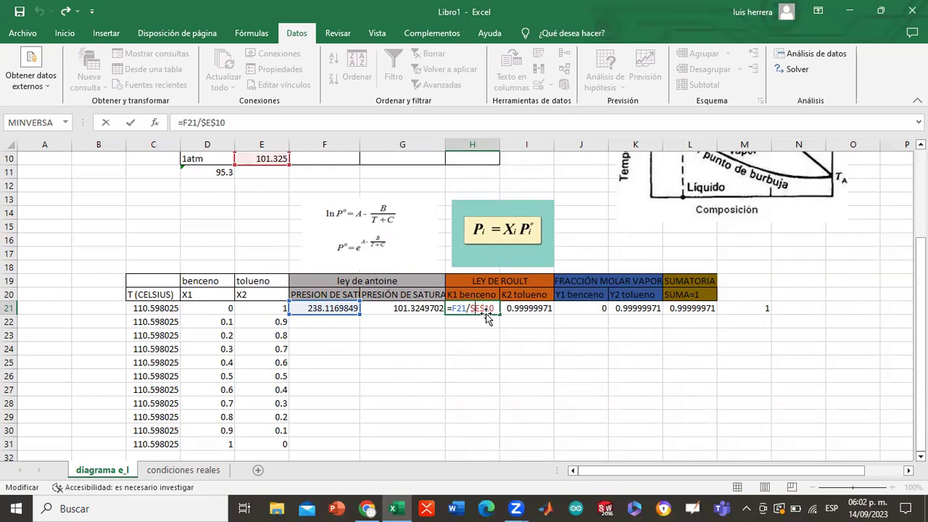
pyautogui.press('Return')
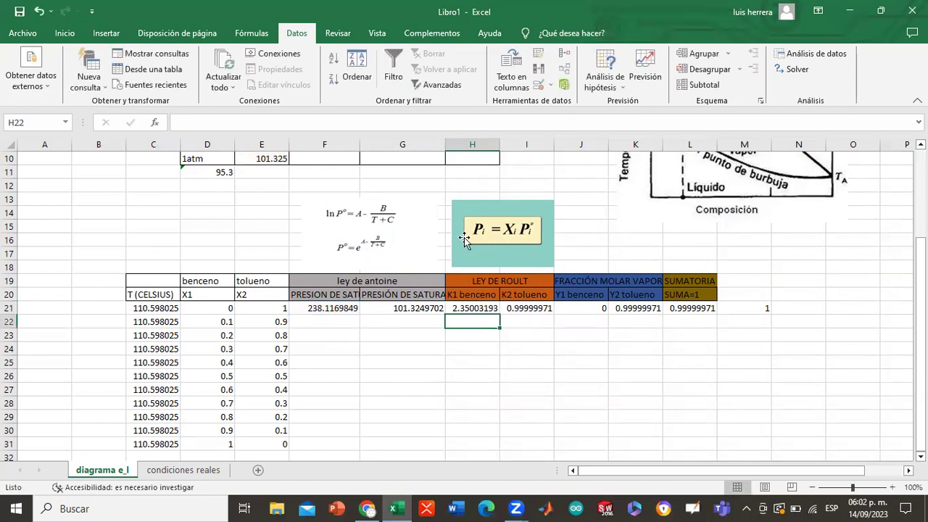
pyautogui.doubleClick(528, 309)
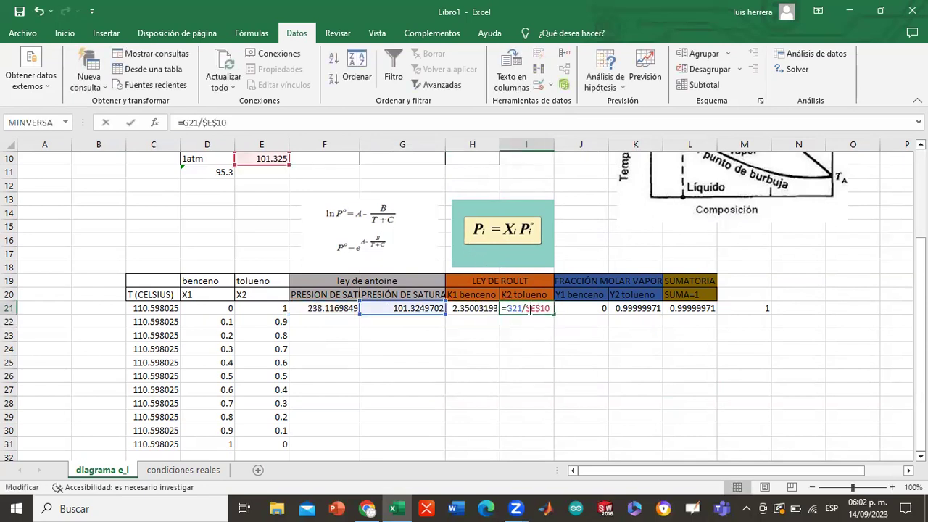
pyautogui.press('Return')
# Fill the row 21 formulas in F21:L21 down through row 31
pyautogui.moveTo(312, 311); pyautogui.dragTo(701, 453)
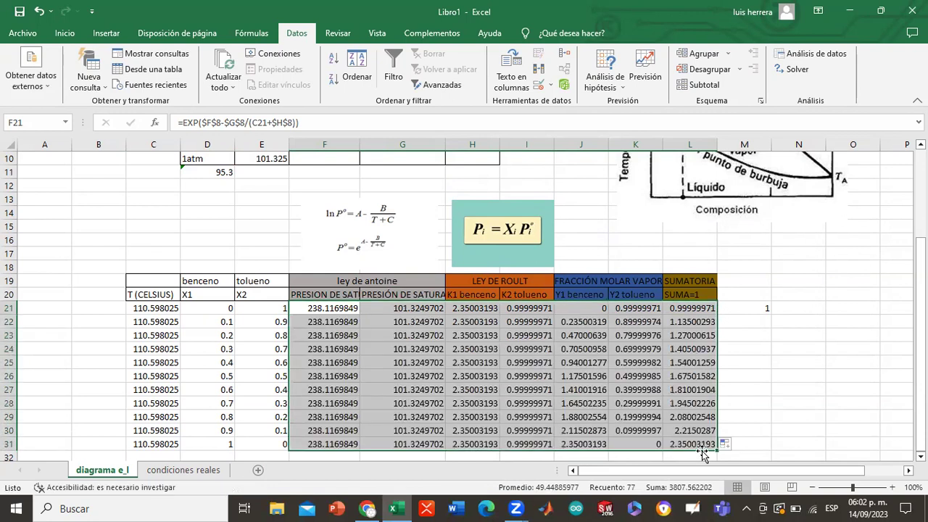
pyautogui.click(766, 372)
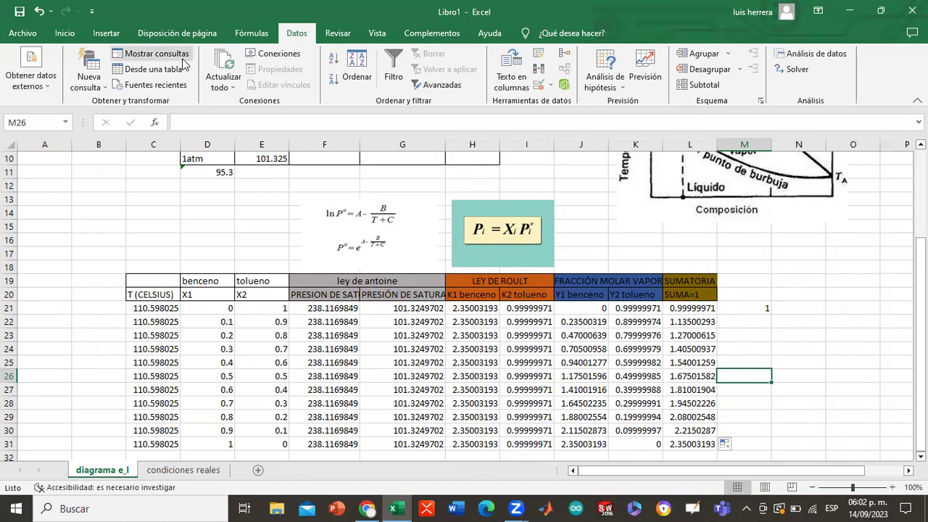
# Add a Solver constraint requiring the vapour fraction sums in L21:L31 to equal 1
pyautogui.click(792, 69)
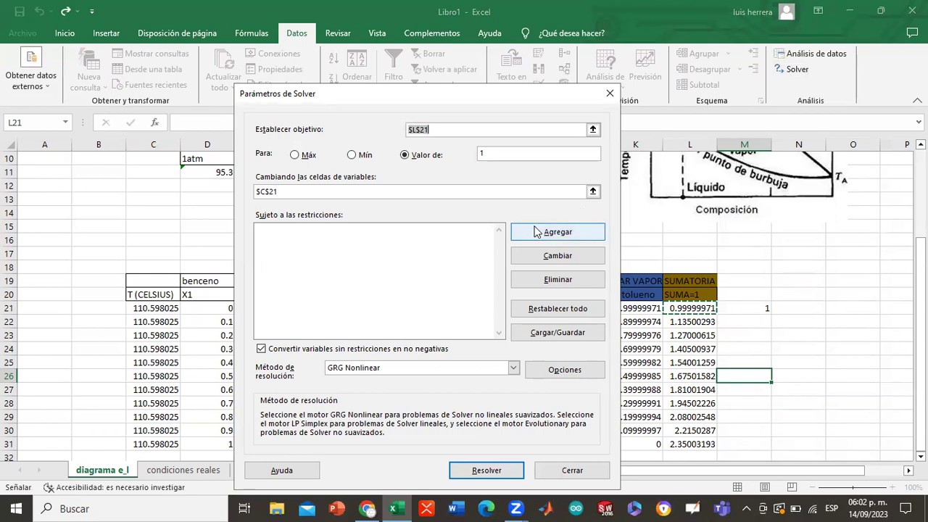
pyautogui.click(557, 232)
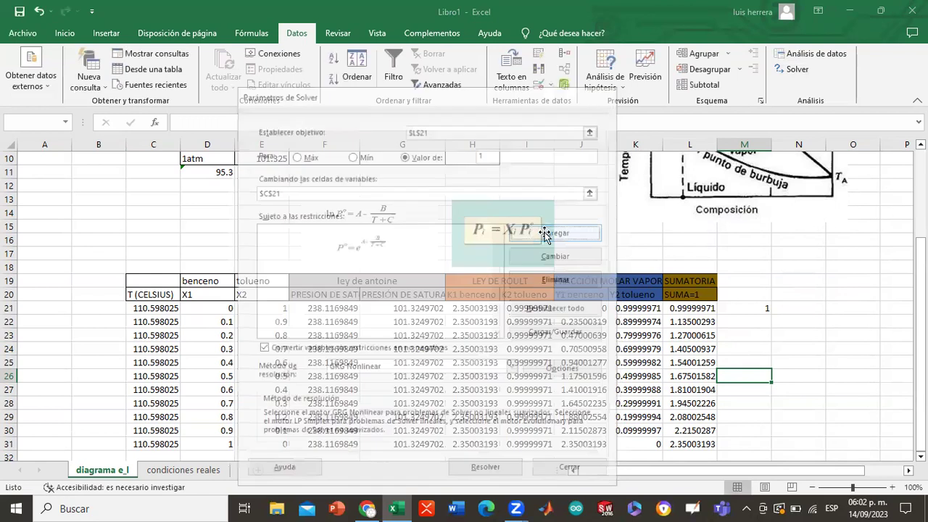
pyautogui.moveTo(685, 308); pyautogui.dragTo(697, 445)
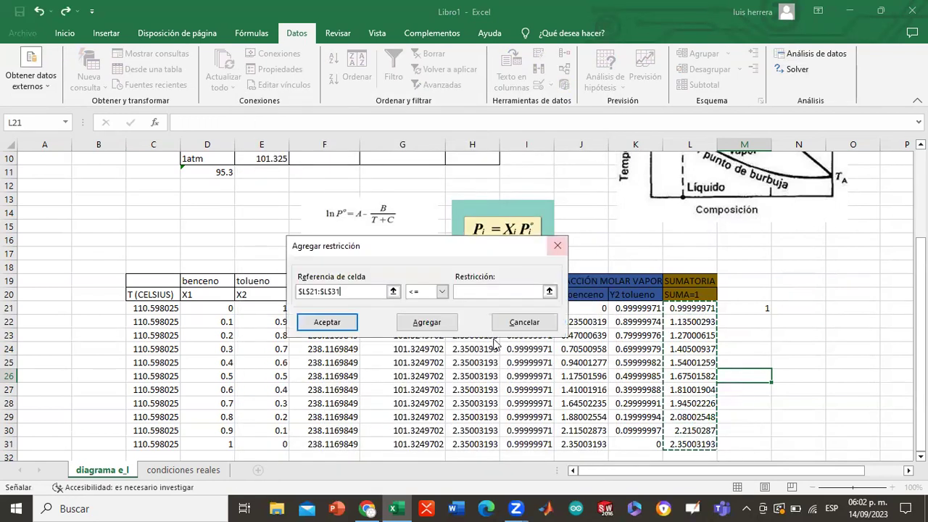
pyautogui.click(442, 291)
pyautogui.click(423, 313)
pyautogui.click(463, 296)
pyautogui.write('1')
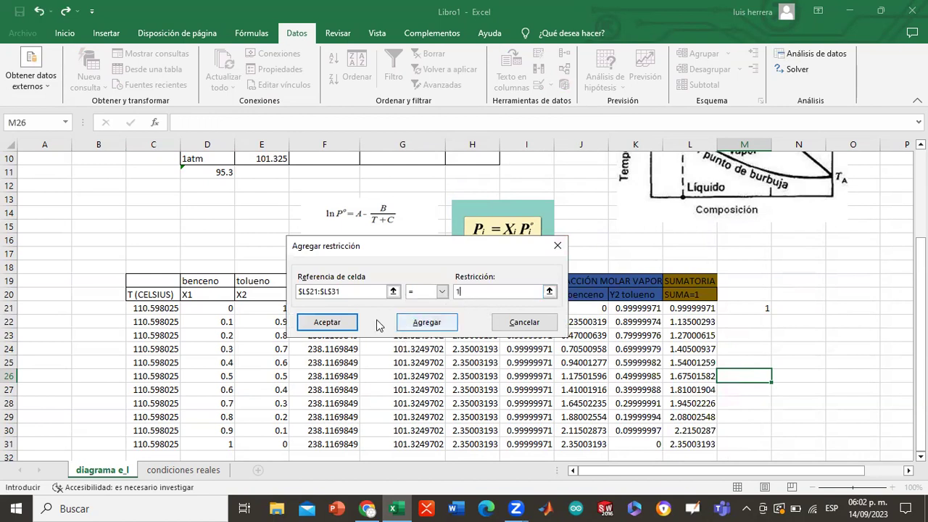
pyautogui.click(338, 323)
# Set the Solver variable cells to the temperatures in C21:C31, then solve and keep the solution
pyautogui.click(315, 191)
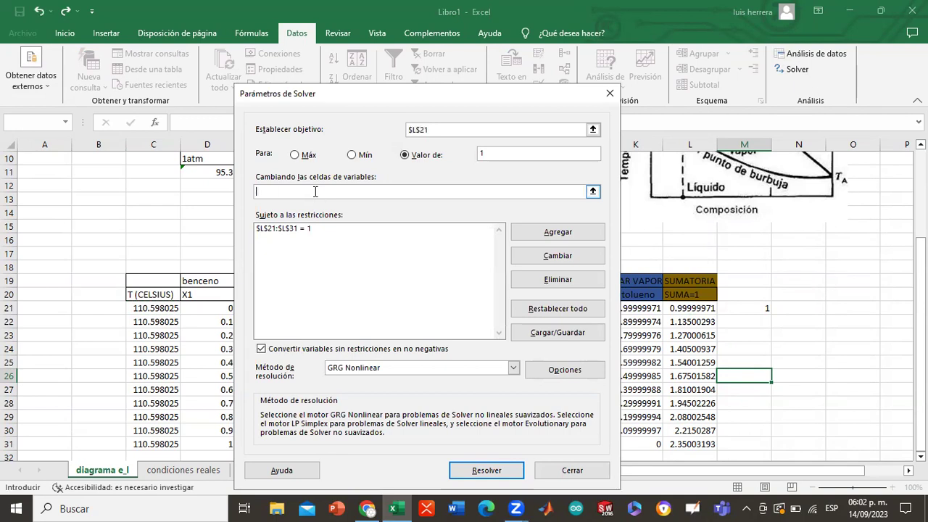
pyautogui.moveTo(163, 308); pyautogui.dragTo(158, 441)
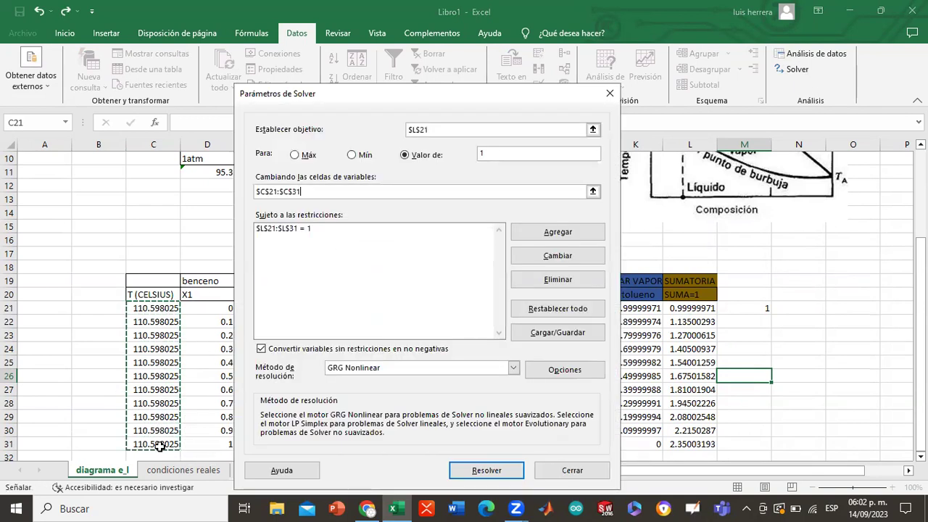
pyautogui.click(514, 472)
pyautogui.click(305, 280)
pyautogui.click(813, 363)
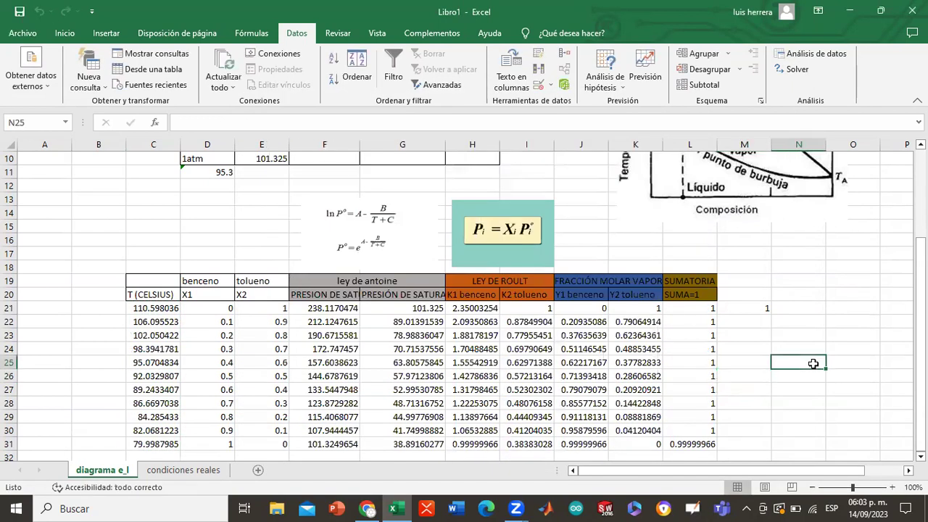
# Examine the solved table rows, comparing compositions, vapour mole fractions and their sums across the cells
pyautogui.press('Down')
pyautogui.press('Down')
pyautogui.press('Down')
pyautogui.press('Left')
pyautogui.press('Left')
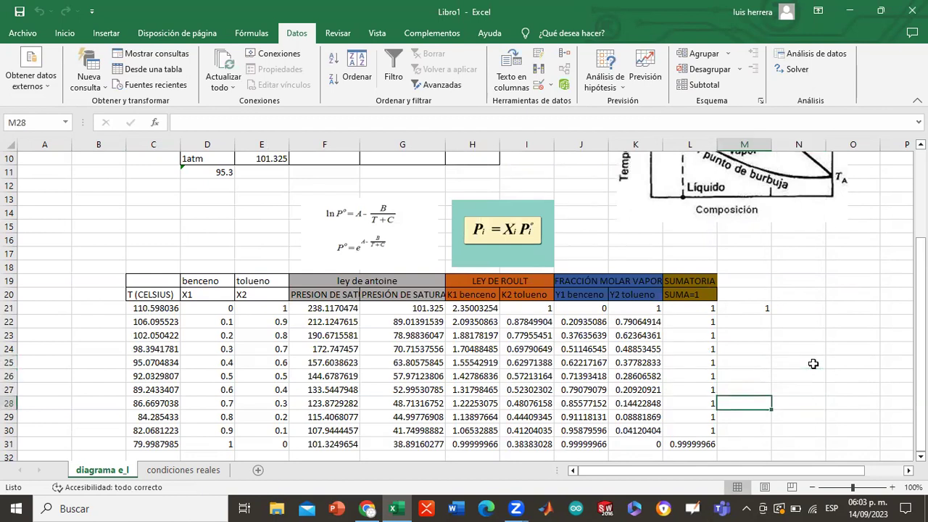
pyautogui.press('Left')
pyautogui.press('Left')
pyautogui.press('Left')
pyautogui.press('Left')
pyautogui.press('Left')
pyautogui.press('Left')
pyautogui.press('Left')
pyautogui.press('Left')
pyautogui.press('Left')
pyautogui.press('Up')
pyautogui.press('Up')
pyautogui.press('Up')
pyautogui.press('Up')
pyautogui.press('Up')
pyautogui.press('Up')
pyautogui.press('Right')
pyautogui.press('Right')
pyautogui.press('Right')
pyautogui.press('Right')
pyautogui.press('Right')
pyautogui.press('Right')
pyautogui.press('Right')
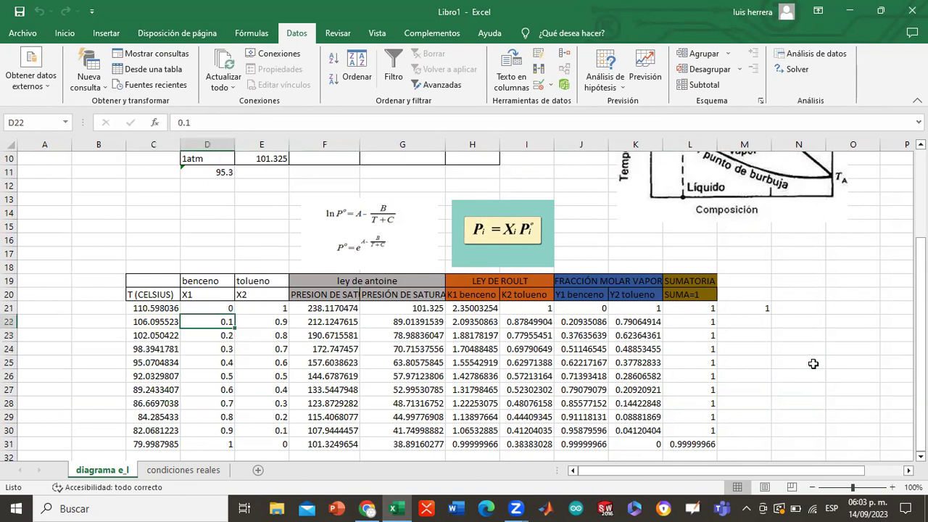
pyautogui.press('Right')
pyautogui.press('Left')
pyautogui.press('Right')
pyautogui.press('Right')
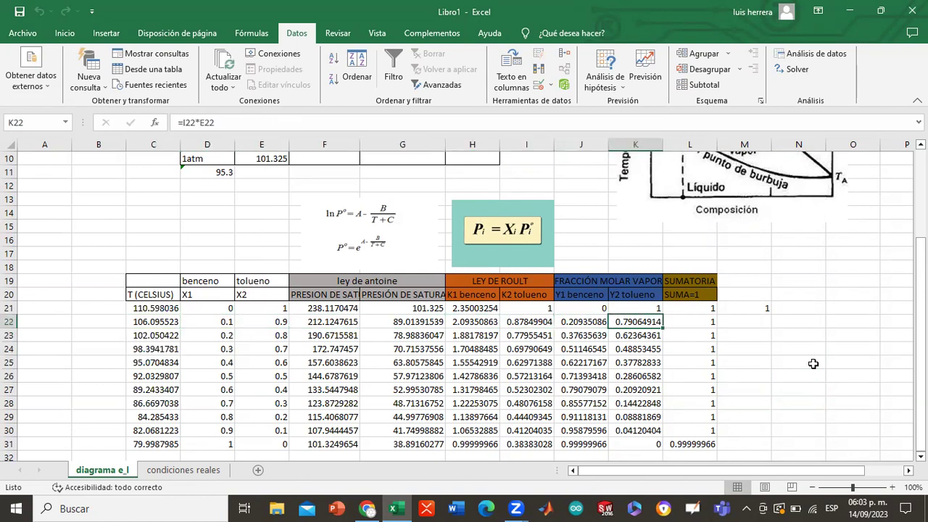
pyautogui.press('Down')
pyautogui.press('Down')
pyautogui.press('Down')
pyautogui.press('Down')
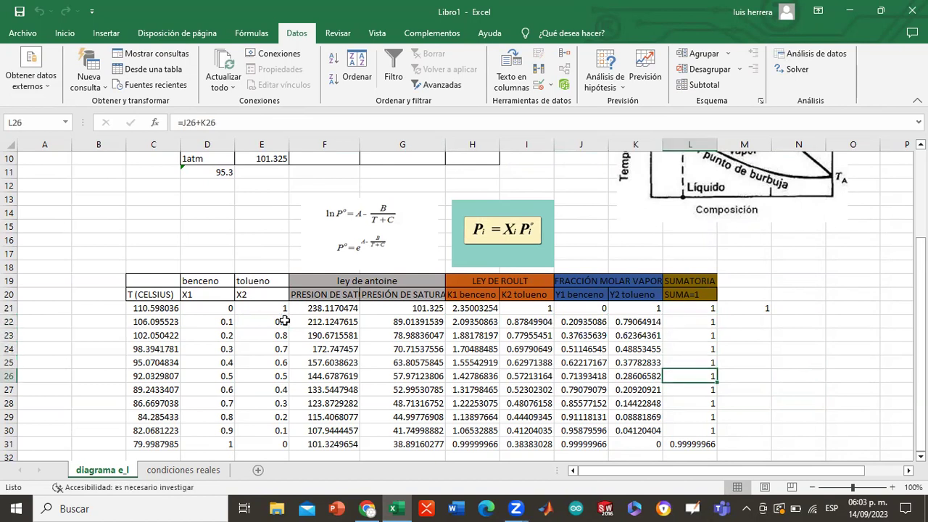
# Apply outline and inside borders to the whole equilibrium table in C19:L31
pyautogui.moveTo(142, 285); pyautogui.dragTo(677, 439)
pyautogui.rightClick(574, 371)
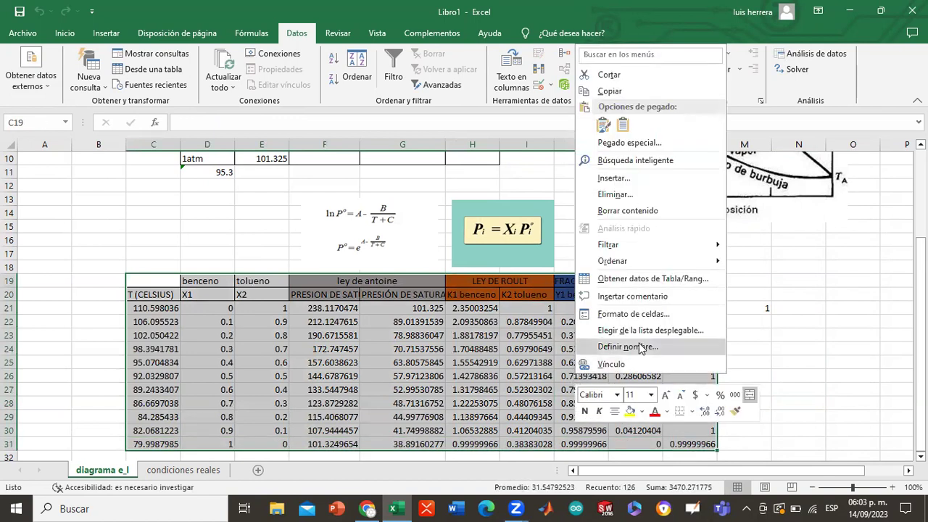
pyautogui.click(637, 313)
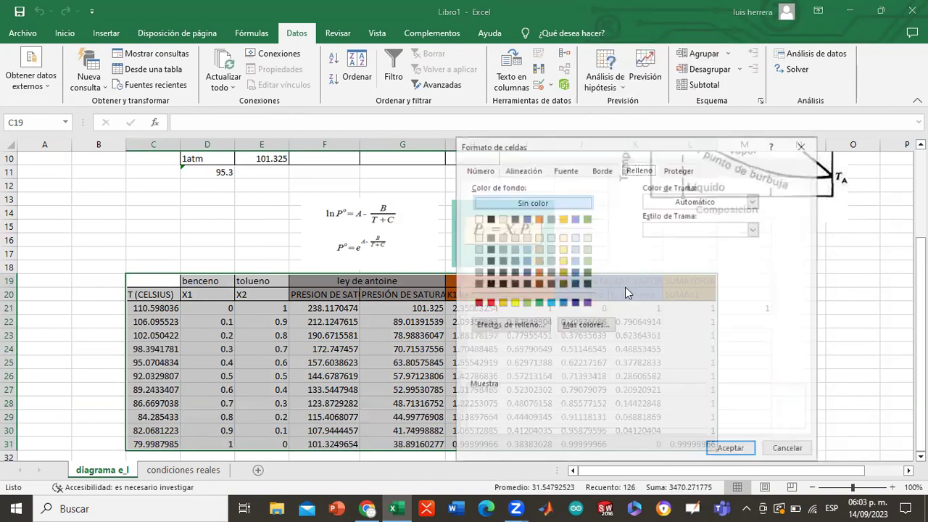
pyautogui.click(600, 170)
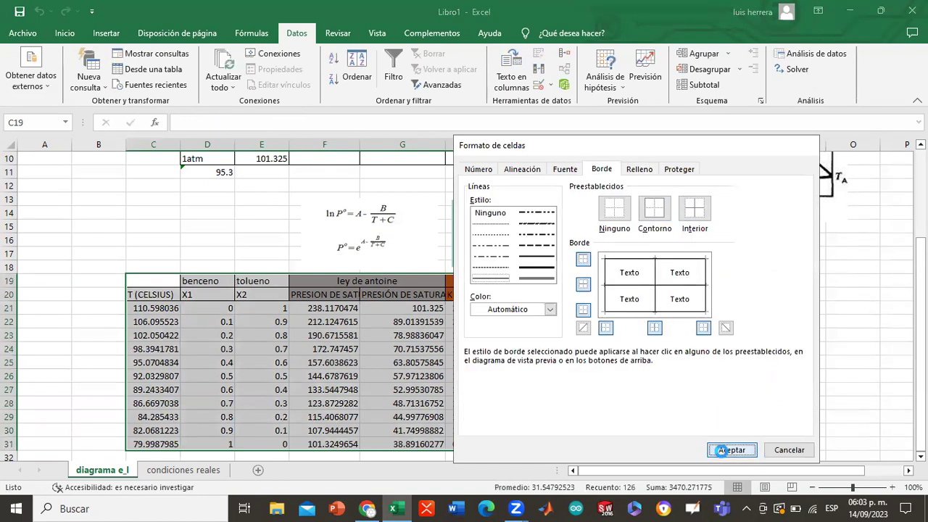
pyautogui.click(732, 449)
pyautogui.click(748, 332)
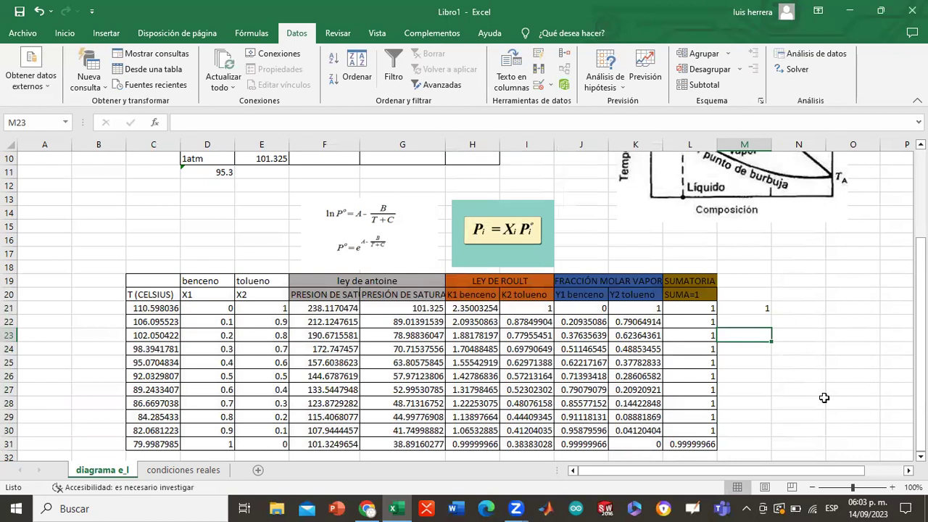
# Zoom the sheet out to 70% and shift the phase diagram picture slightly closer to the Raoult's law image
pyautogui.click(813, 489)
pyautogui.click(813, 489)
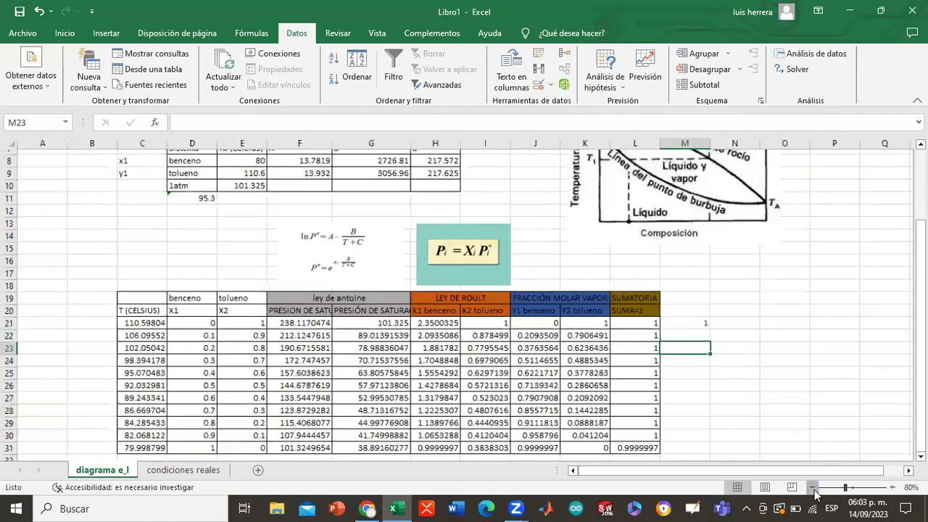
pyautogui.click(813, 488)
pyautogui.moveTo(580, 255); pyautogui.dragTo(547, 265)
# Insert a blank scatter chart with smooth lines from an empty cell and place it beside the equilibrium table
pyautogui.click(111, 35)
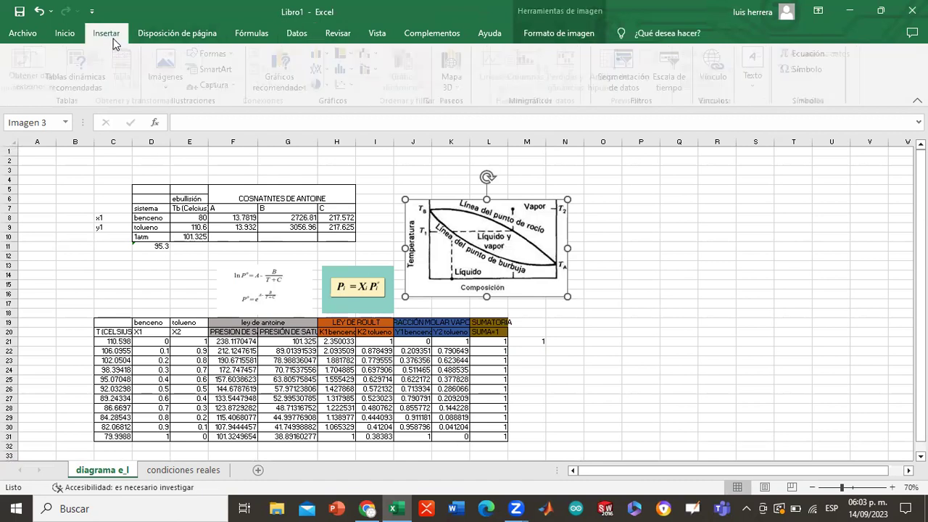
pyautogui.click(351, 84)
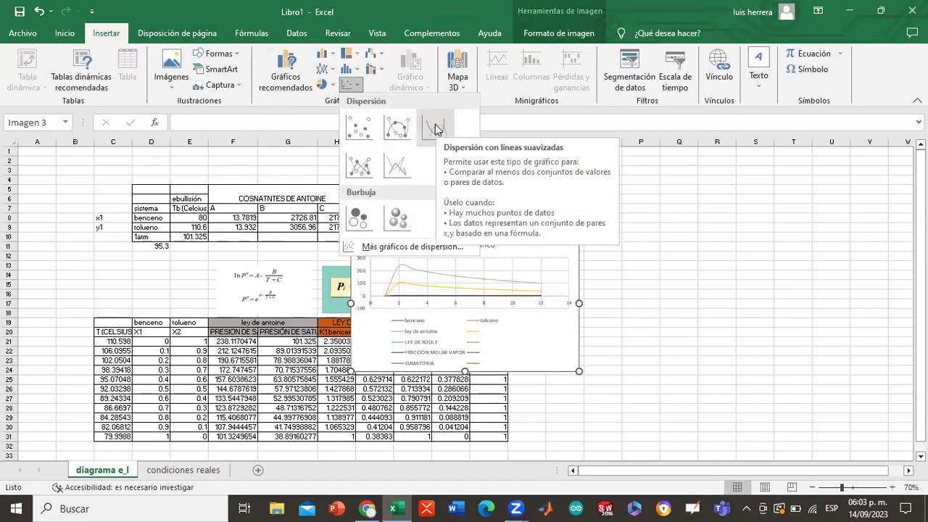
pyautogui.click(675, 280)
pyautogui.click(674, 283)
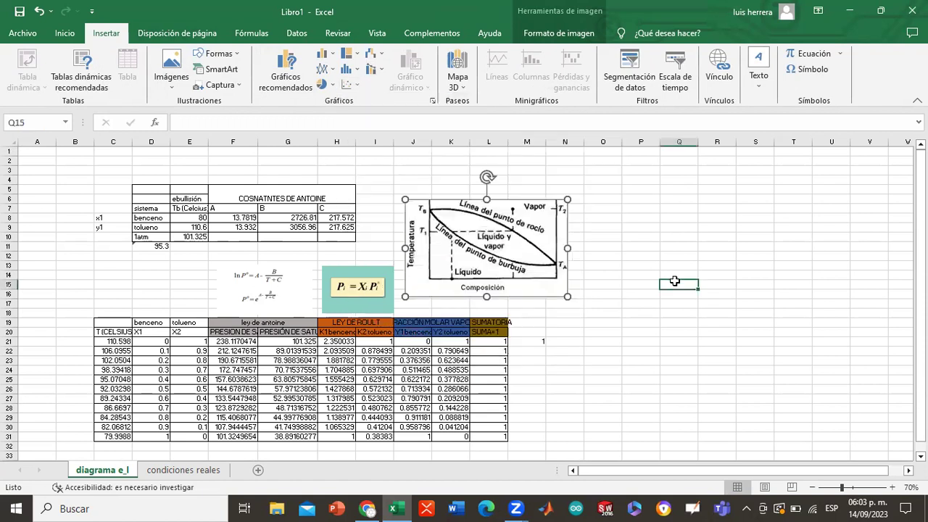
pyautogui.click(357, 88)
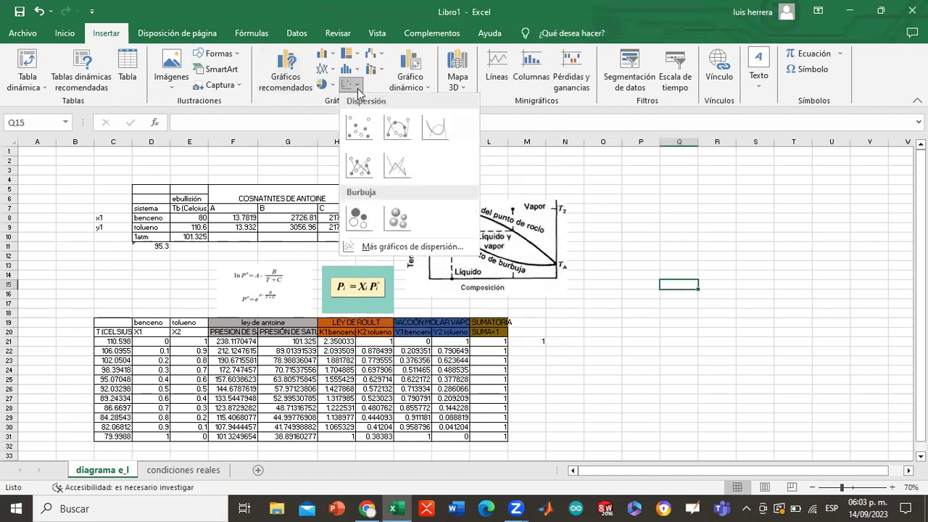
pyautogui.click(436, 127)
pyautogui.moveTo(485, 280); pyautogui.dragTo(715, 305)
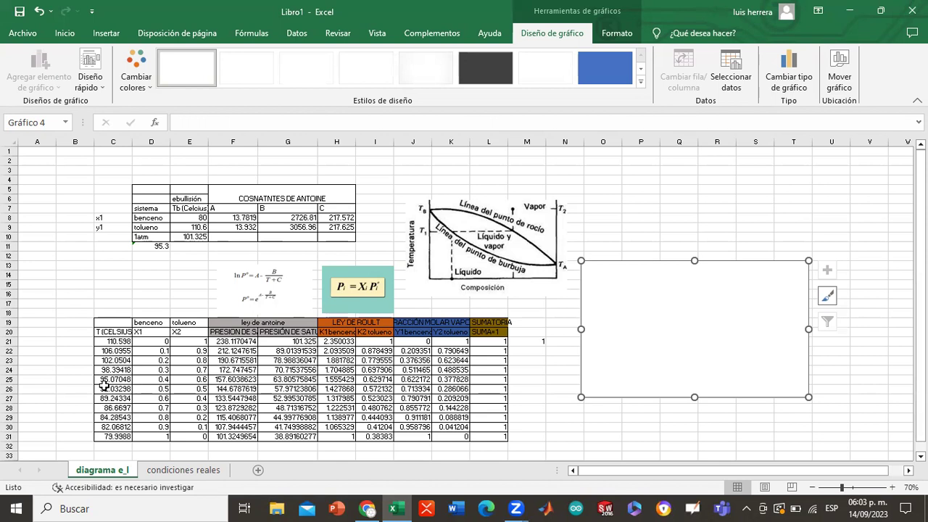
# Enter the axis label y in B21 beside the temperature column and return to the blank chart
pyautogui.click(82, 343)
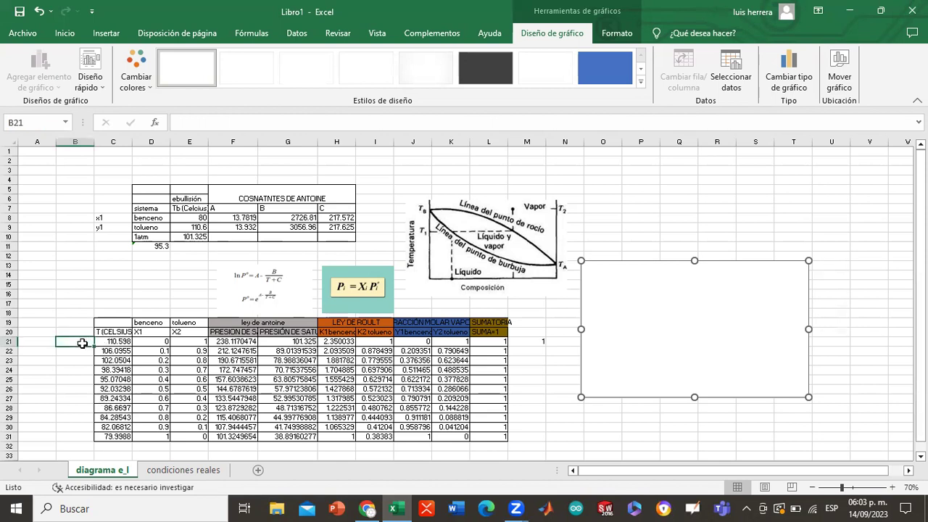
pyautogui.write('y')
pyautogui.press('Return')
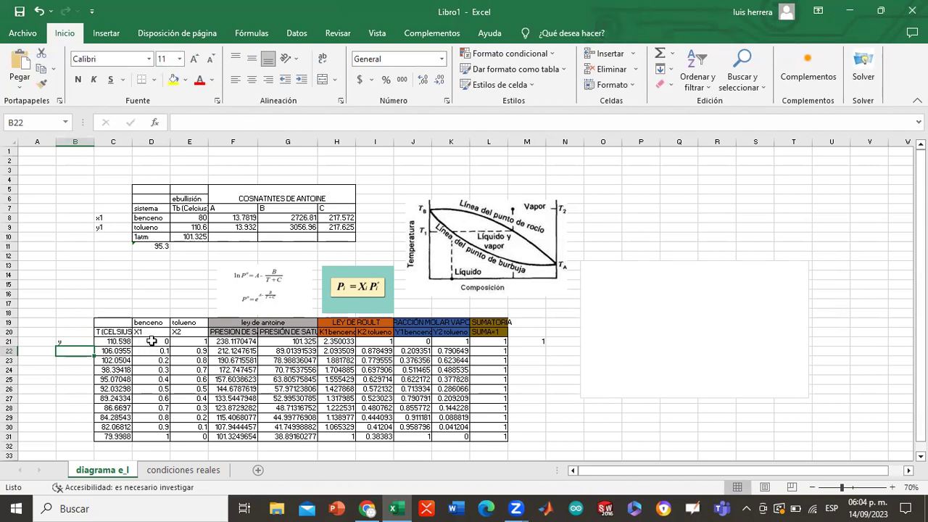
pyautogui.click(669, 337)
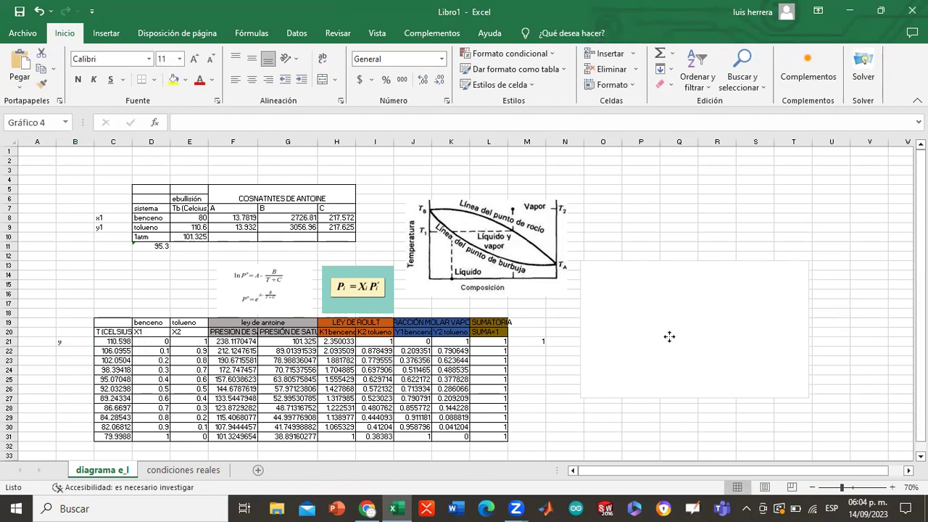
# Add the series "linea de punto de burbuja" to the blank chart with X values D21:D31 and Y values C21:C31
pyautogui.rightClick(682, 312)
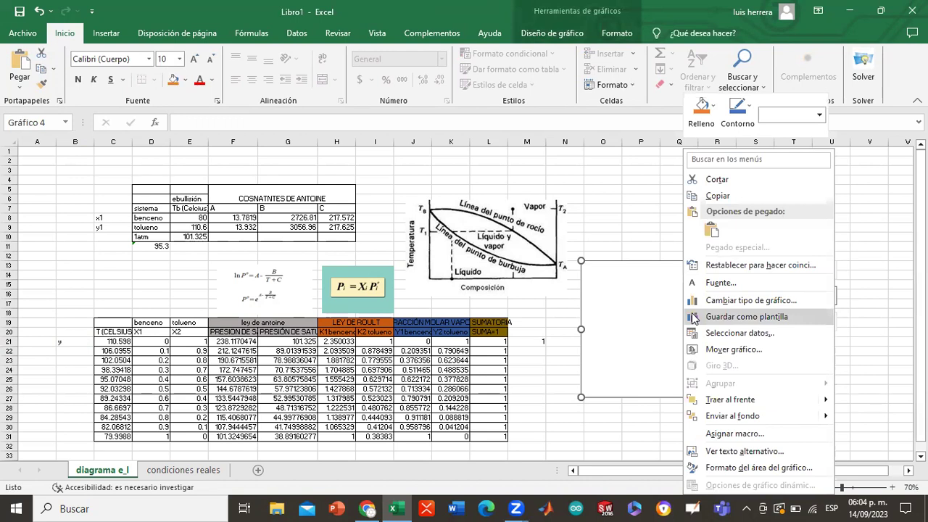
pyautogui.click(747, 335)
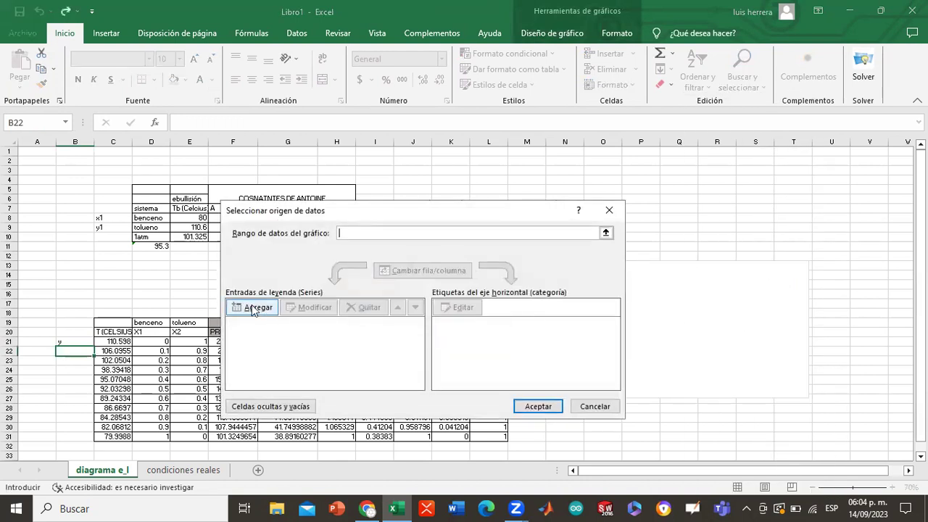
pyautogui.click(251, 306)
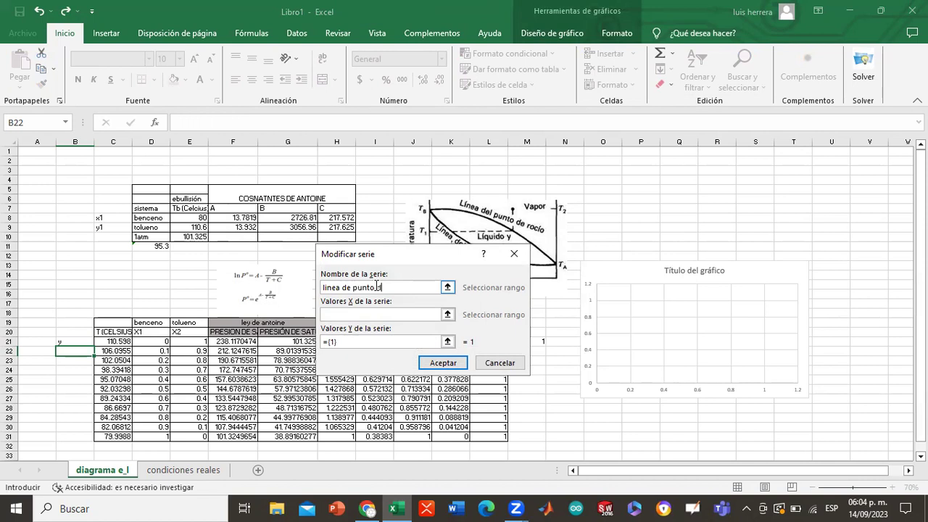
pyautogui.click(366, 313)
pyautogui.moveTo(153, 344); pyautogui.dragTo(164, 441)
pyautogui.click(370, 344)
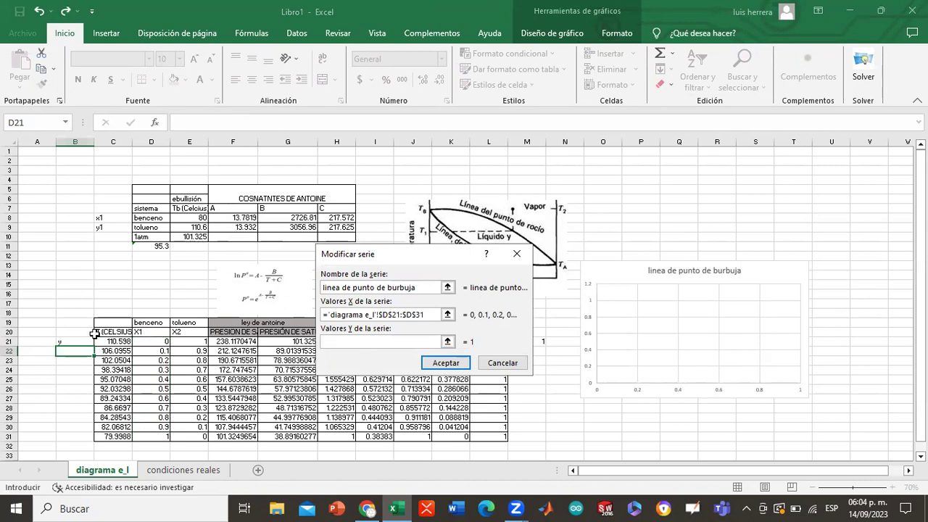
pyautogui.moveTo(110, 341); pyautogui.dragTo(116, 433)
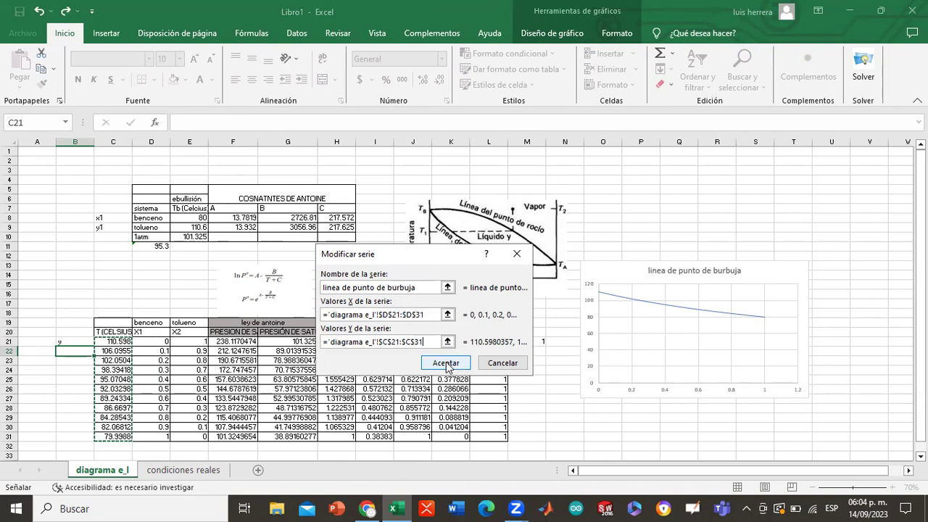
pyautogui.click(461, 366)
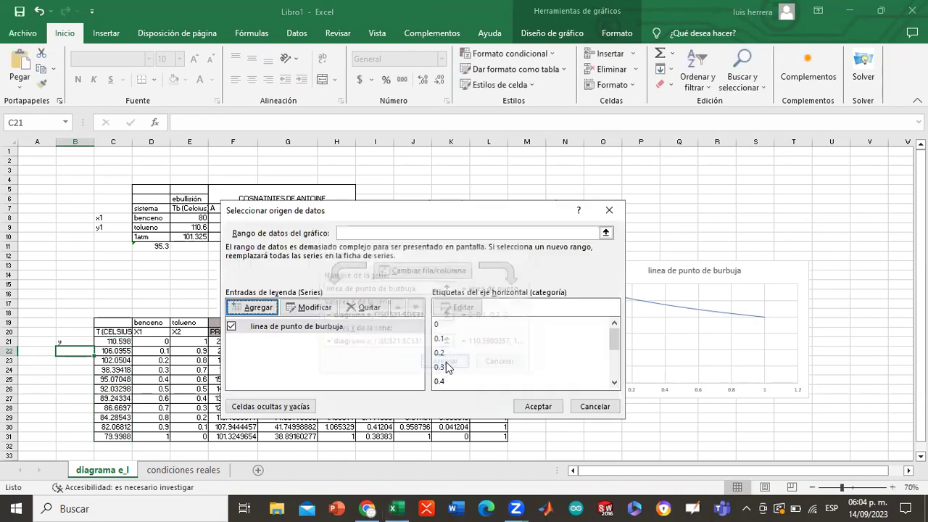
# Add a second series "linea de punto de rocio" with X values J21:J31 and Y values C21:C31, and accept the chart data
pyautogui.click(251, 308)
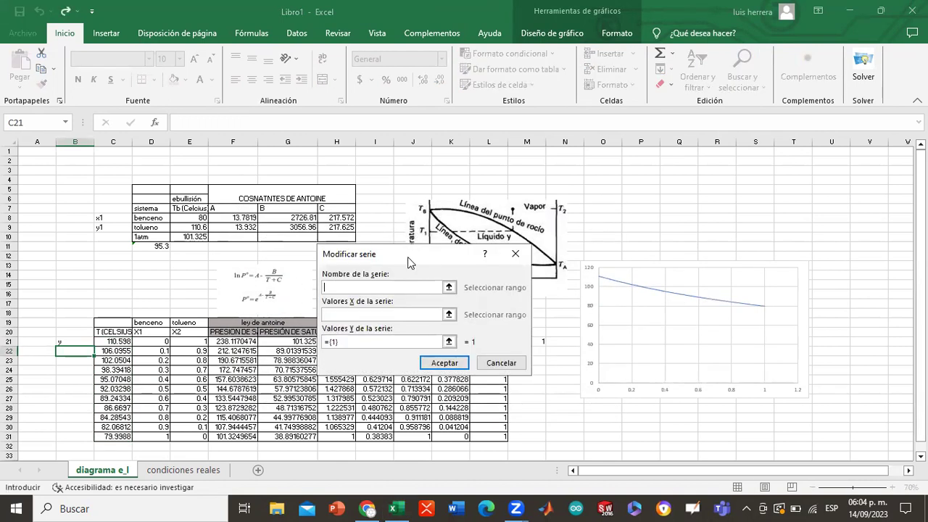
pyautogui.moveTo(409, 262); pyautogui.dragTo(491, 185)
pyautogui.write('linea de punto de rocio')
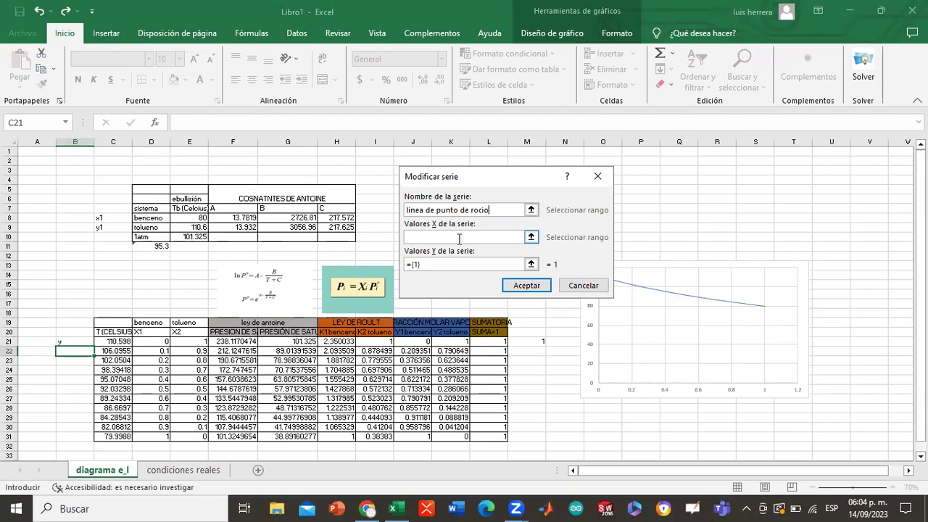
pyautogui.press('Tab')
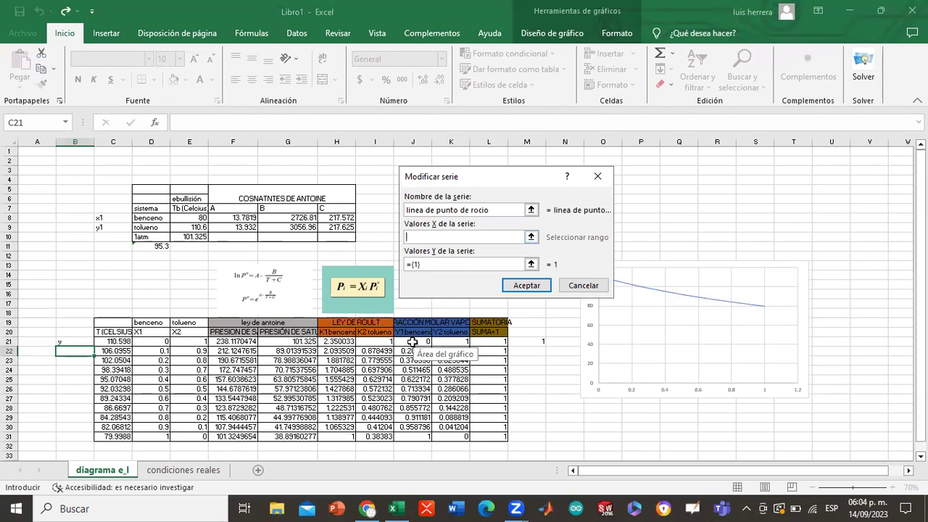
pyautogui.moveTo(419, 342); pyautogui.dragTo(419, 436)
pyautogui.click(429, 266)
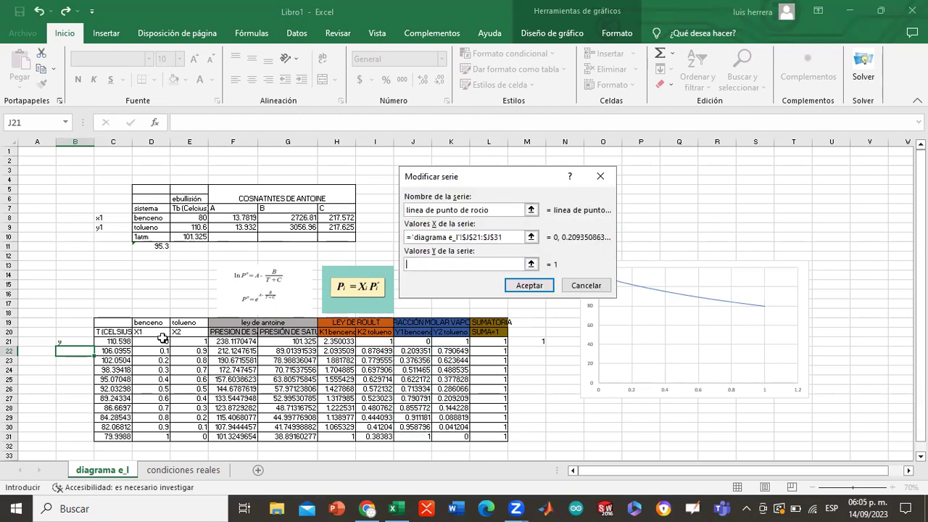
pyautogui.moveTo(115, 341); pyautogui.dragTo(119, 436)
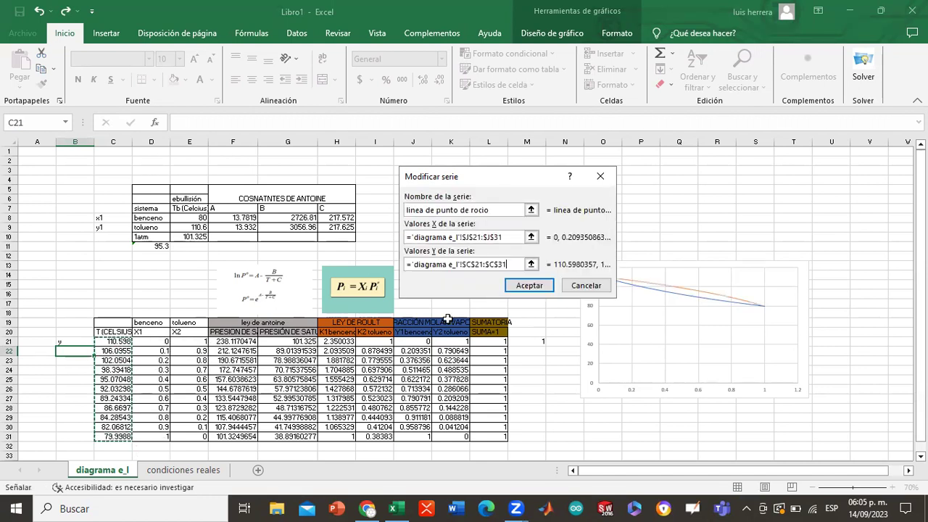
pyautogui.click(520, 287)
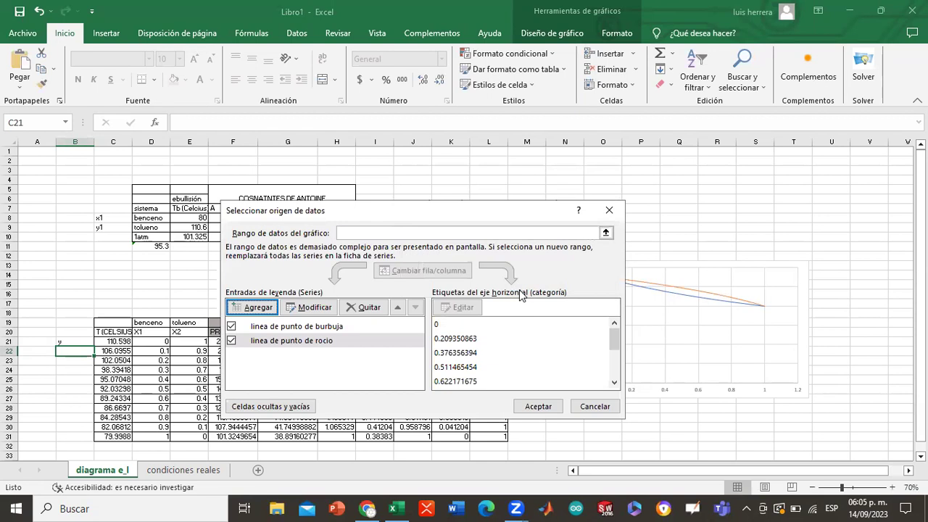
pyautogui.click(517, 406)
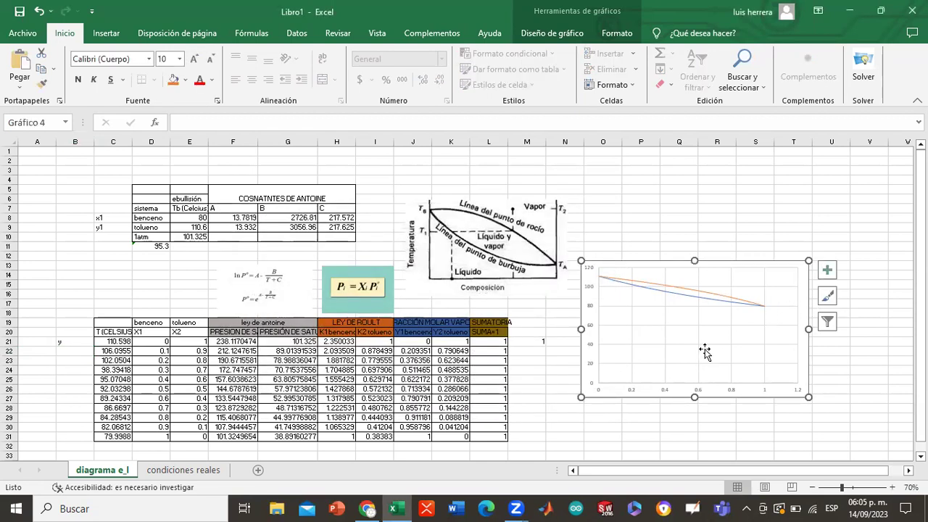
# Set the minimum of the chart's vertical temperature axis to 75
pyautogui.doubleClick(651, 392)
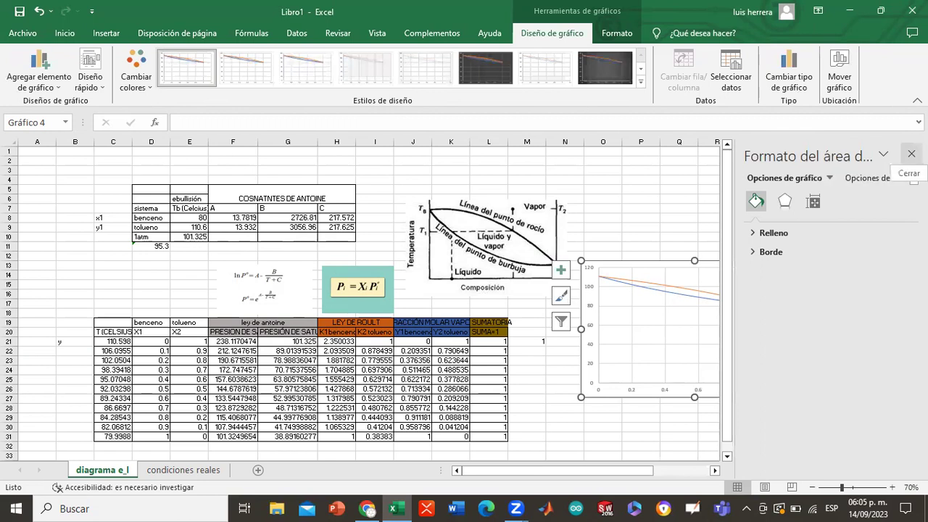
pyautogui.click(912, 153)
pyautogui.doubleClick(592, 289)
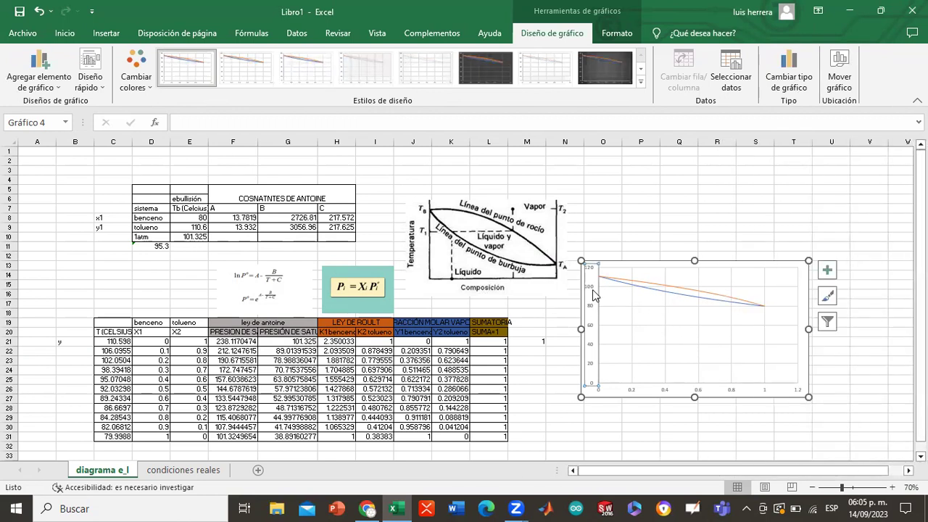
pyautogui.click(831, 282)
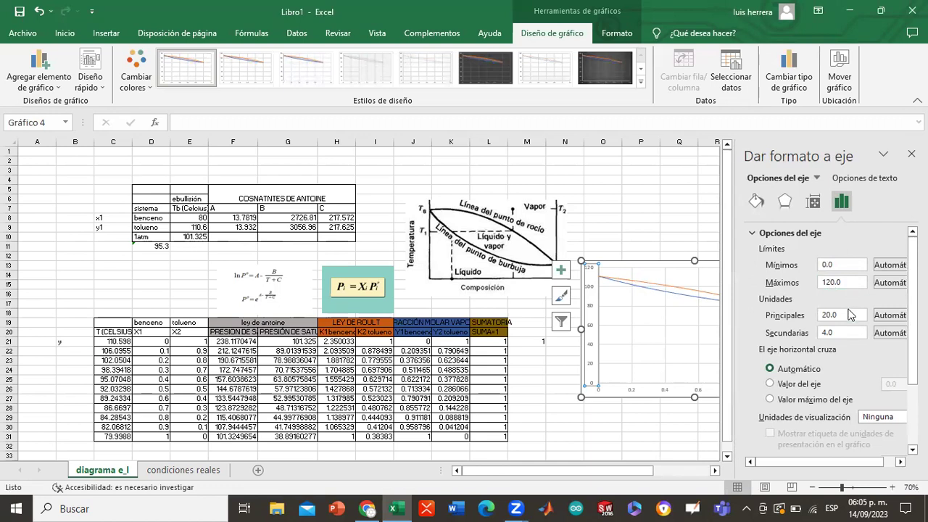
pyautogui.click(844, 264)
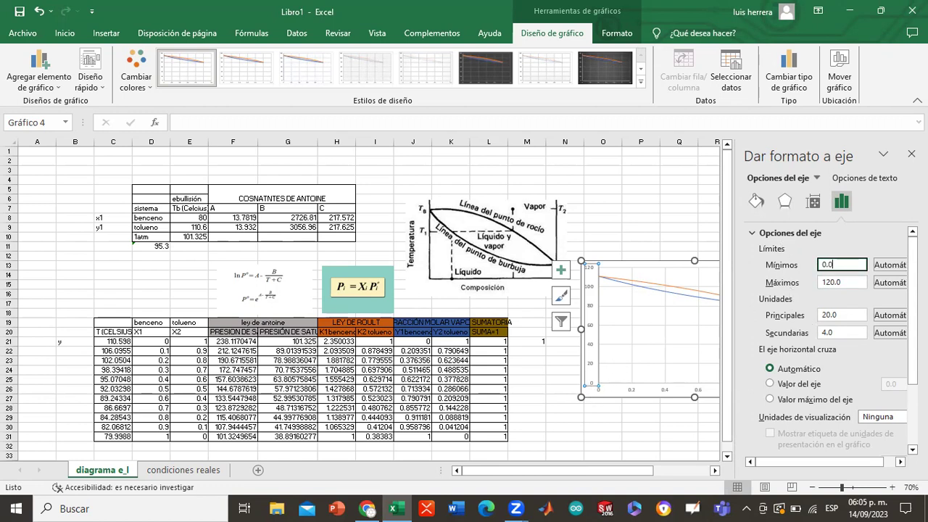
pyautogui.press('Return')
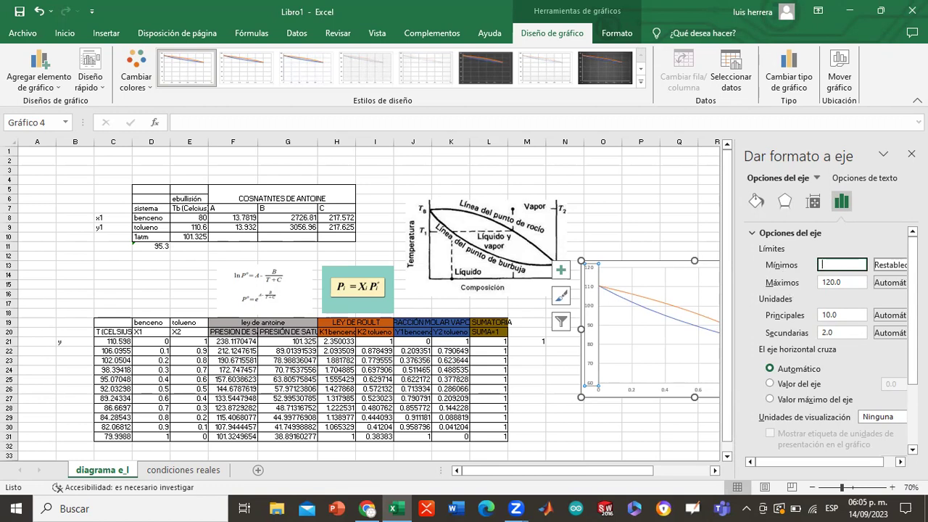
pyautogui.write('75')
pyautogui.press('Return')
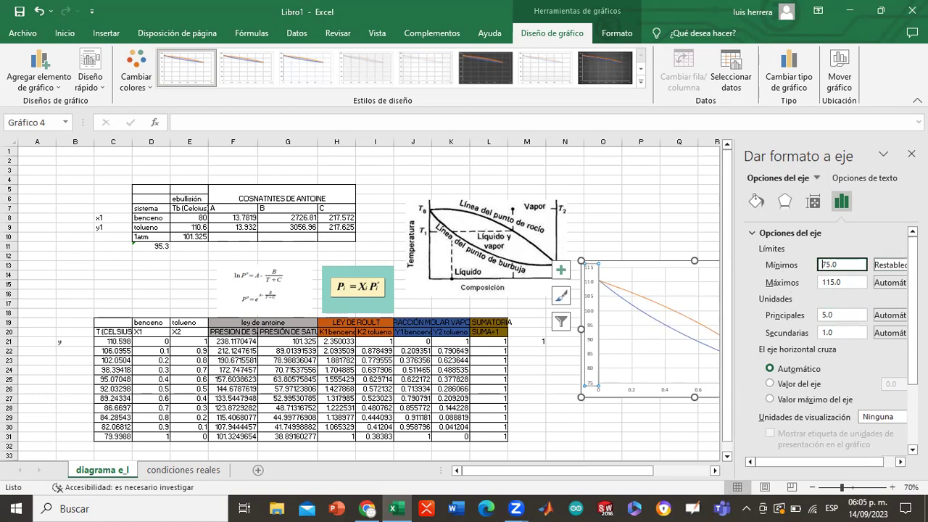
pyautogui.click(911, 154)
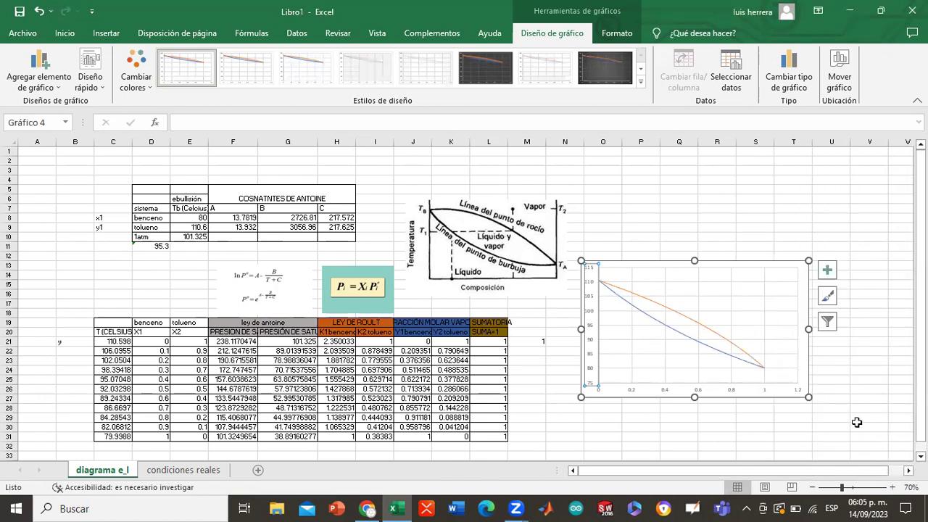
# Add a chart title element to the bubble and dew point chart
pyautogui.click(856, 491)
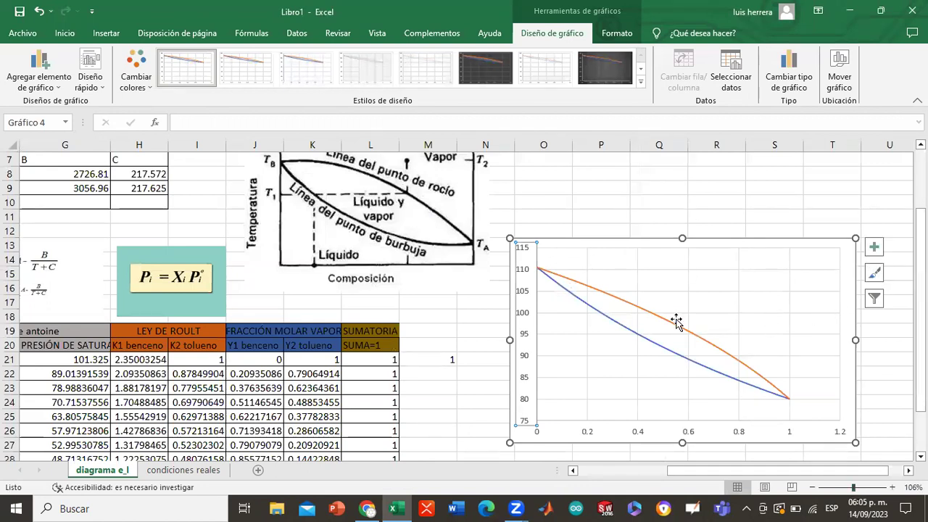
pyautogui.moveTo(694, 469); pyautogui.dragTo(734, 473)
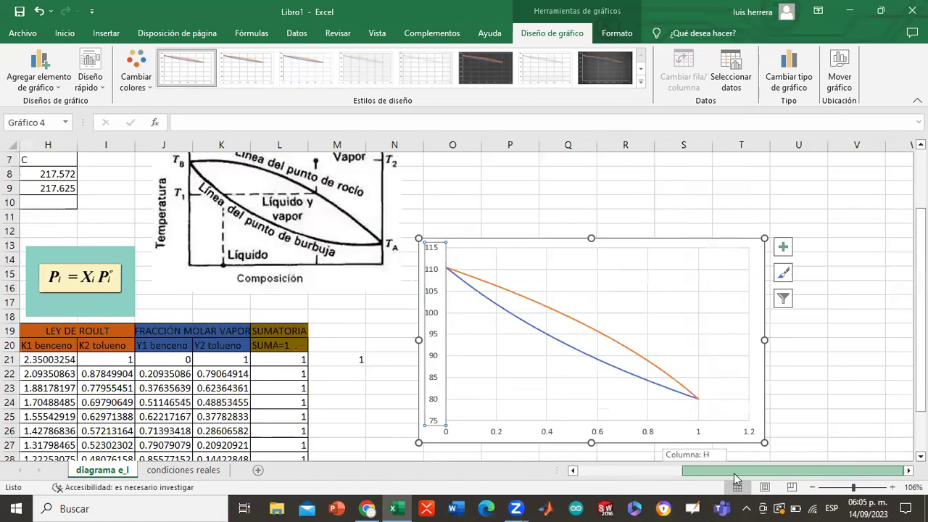
pyautogui.click(783, 274)
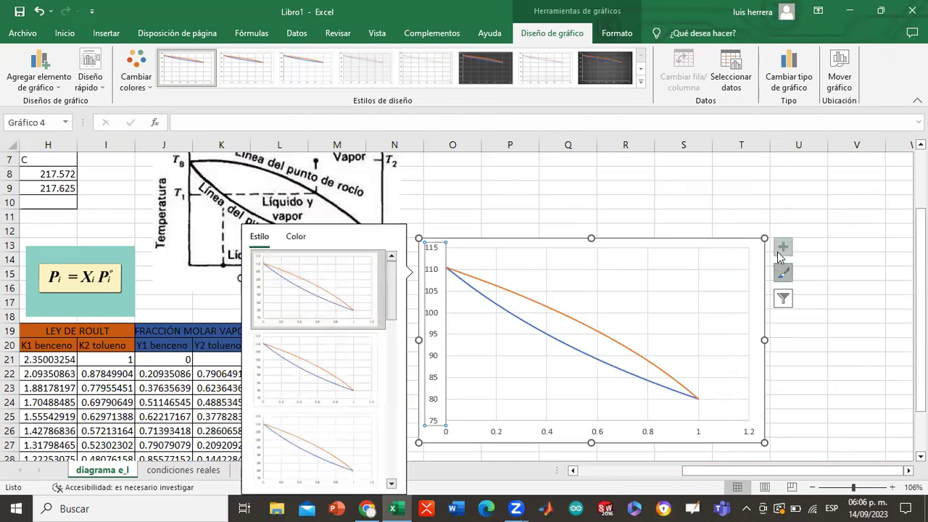
pyautogui.click(783, 248)
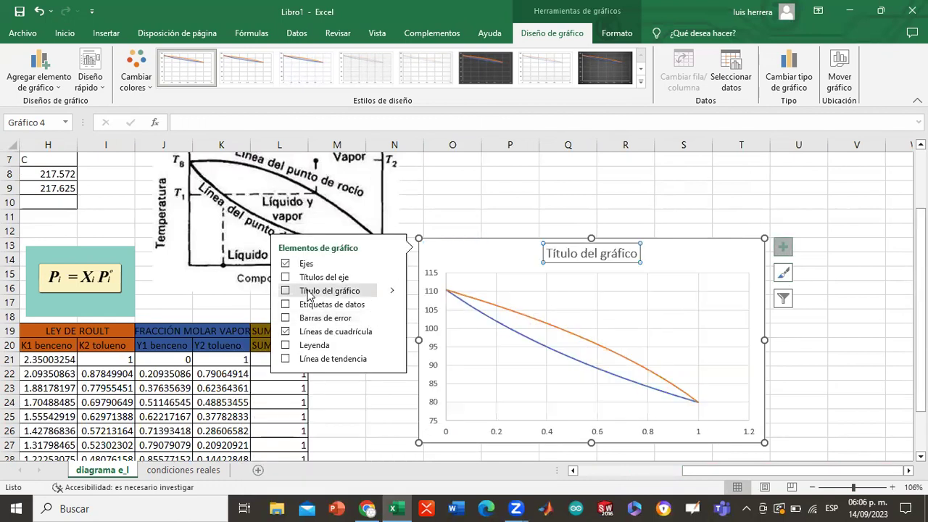
pyautogui.click(287, 291)
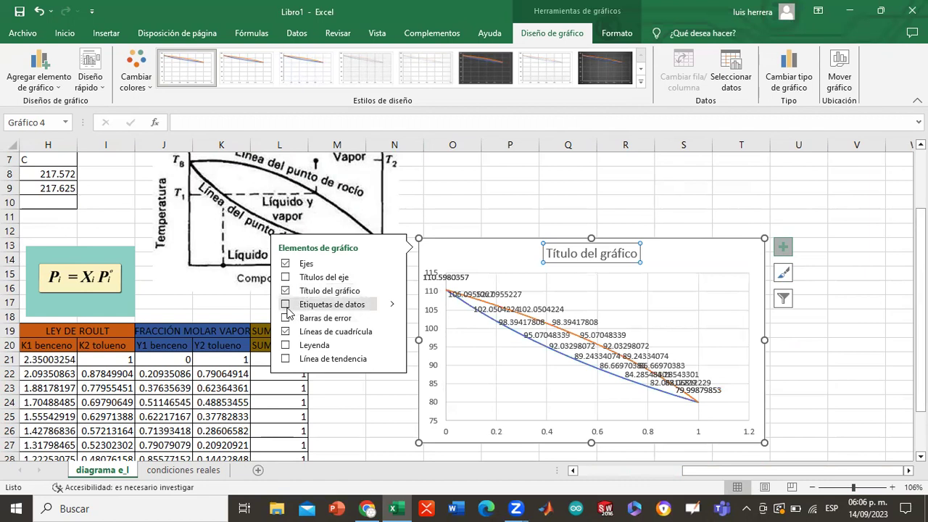
# Add a legend and axis titles to the bubble and dew point chart
pyautogui.click(285, 345)
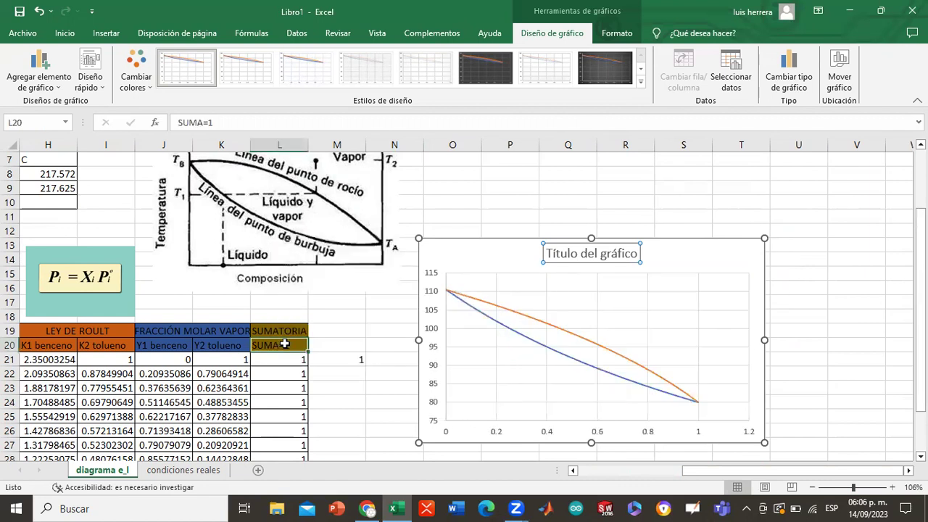
pyautogui.click(716, 257)
pyautogui.click(782, 257)
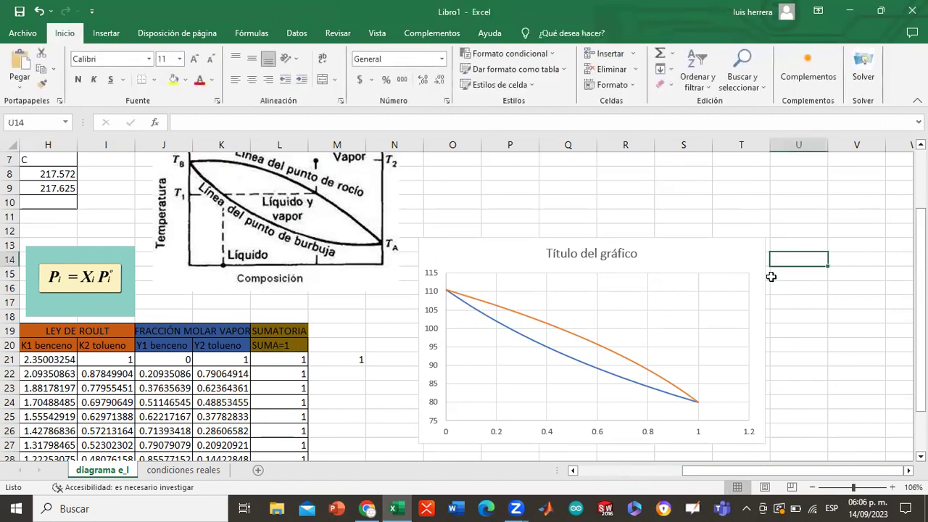
pyautogui.click(684, 257)
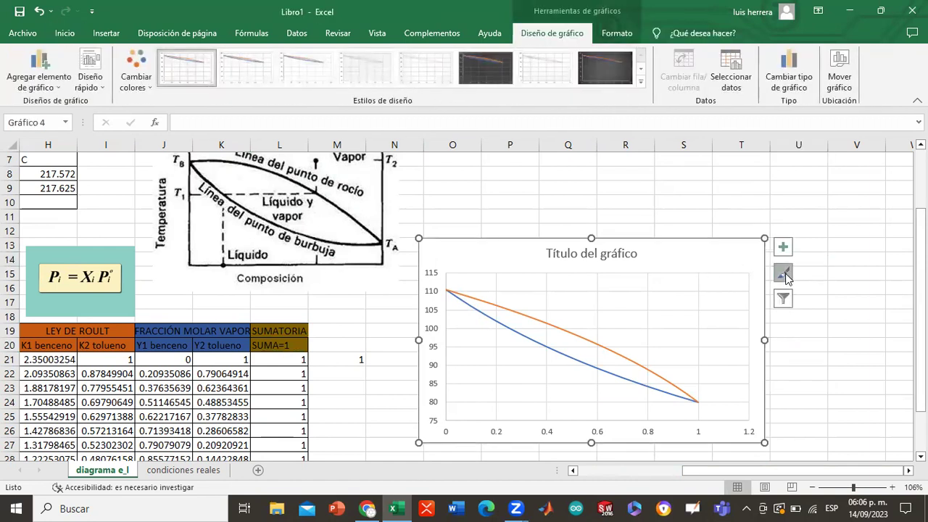
pyautogui.click(784, 275)
pyautogui.click(781, 250)
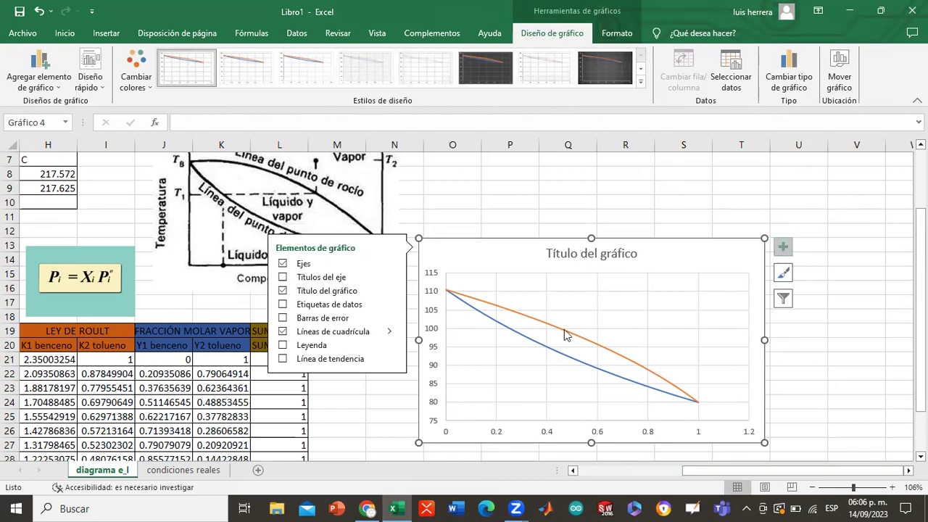
pyautogui.click(283, 347)
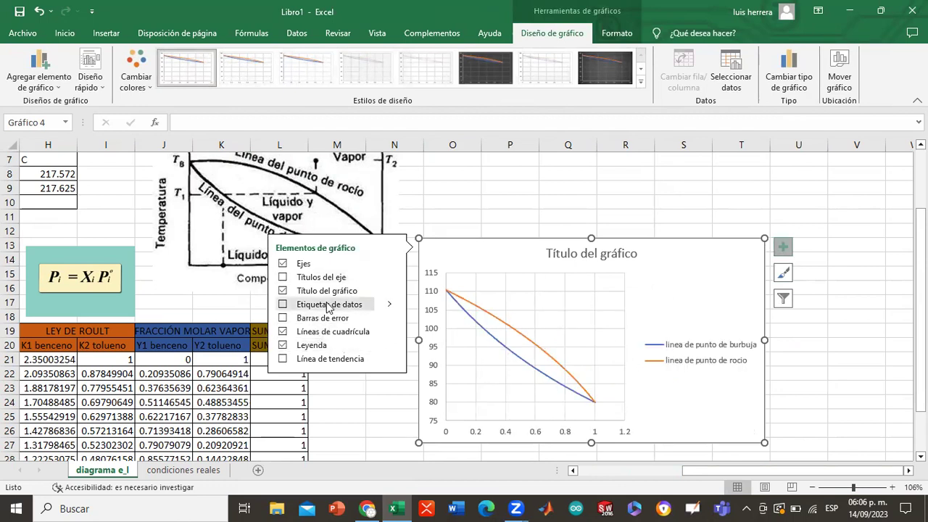
pyautogui.click(298, 279)
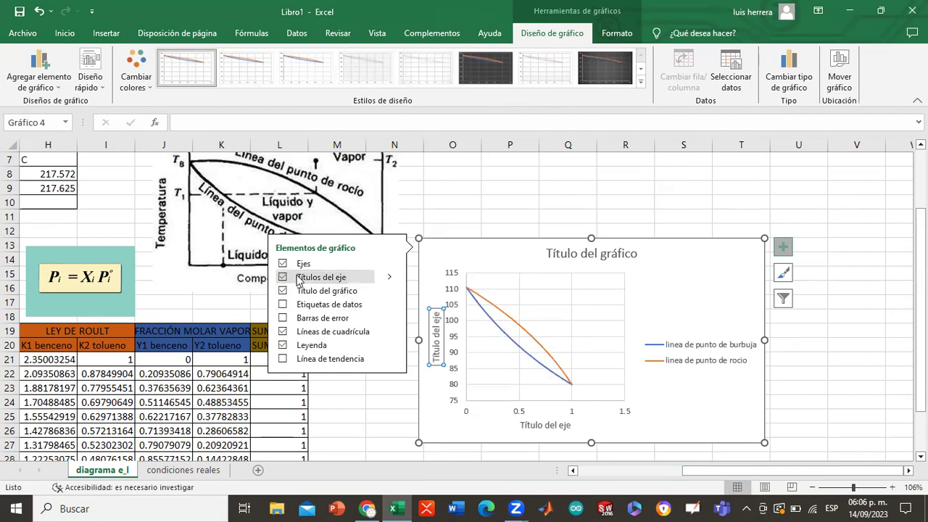
# Replace the chart's vertical axis title with "Temperatura en grados celcius"
pyautogui.click(435, 344)
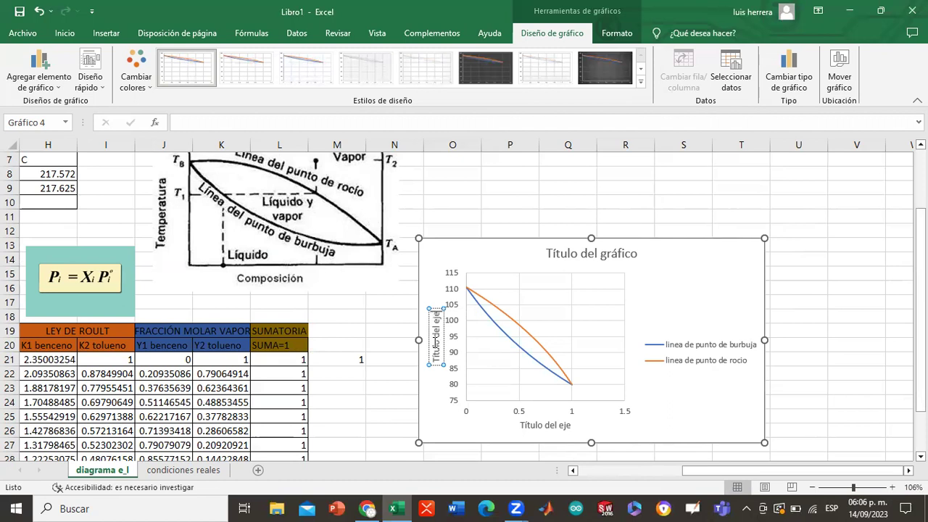
pyautogui.press('BackSpace')
pyautogui.press('BackSpace')
pyautogui.press('BackSpace')
pyautogui.press('BackSpace')
pyautogui.press('BackSpace')
pyautogui.press('BackSpace')
pyautogui.press('BackSpace')
pyautogui.press('BackSpace')
pyautogui.press('BackSpace')
pyautogui.press('BackSpace')
pyautogui.press('BackSpace')
pyautogui.press('BackSpace')
pyautogui.press('BackSpace')
pyautogui.press('BackSpace')
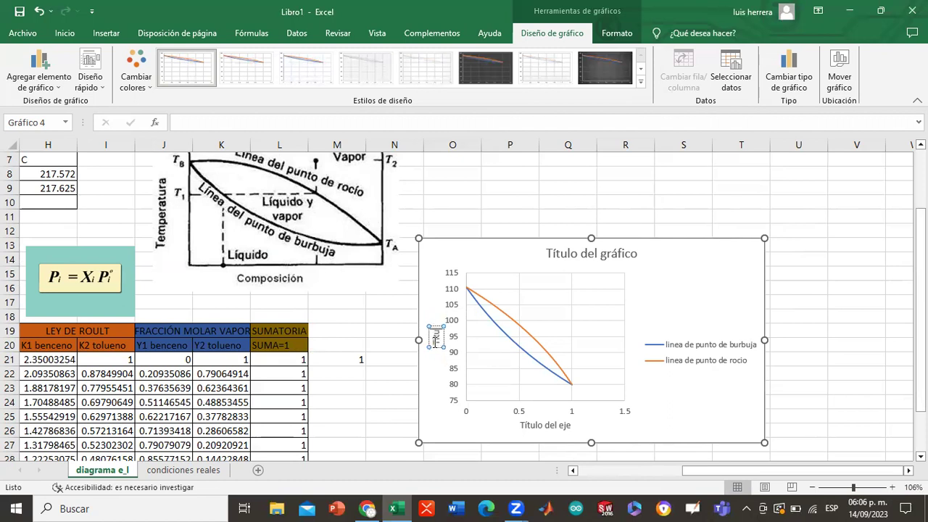
pyautogui.write('Temperat')
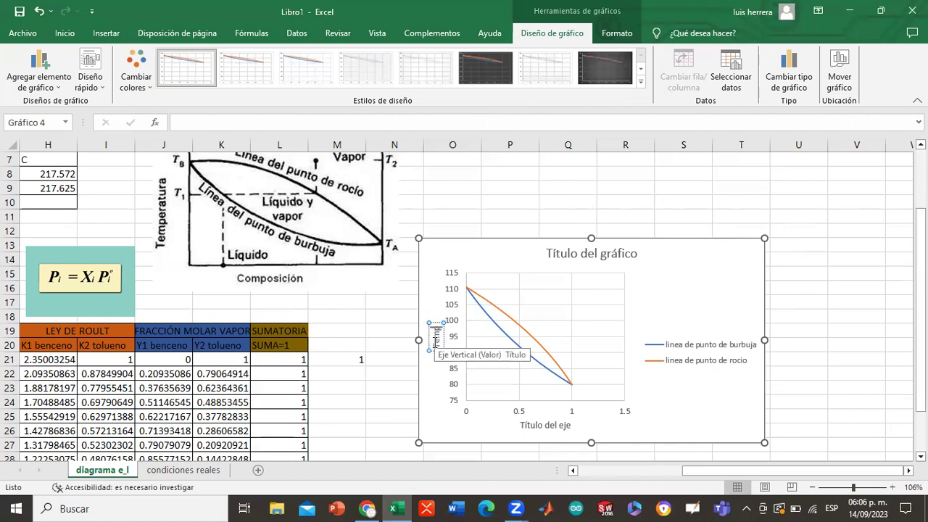
pyautogui.write('ura en grados')
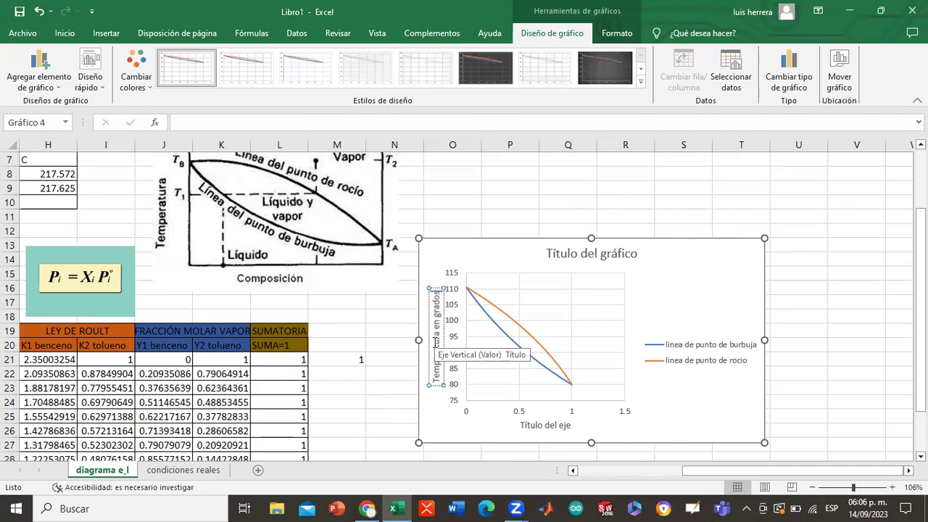
pyautogui.write(' celcius')
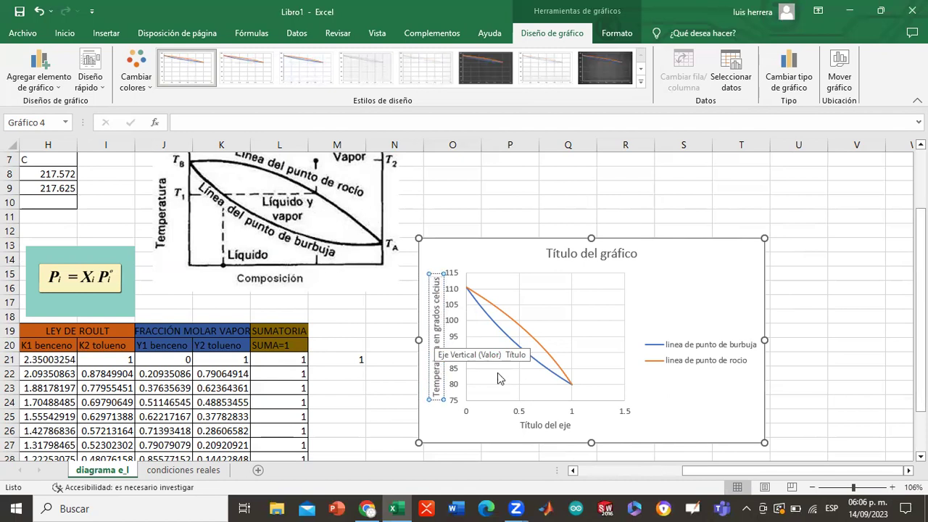
# Replace the chart's horizontal axis title with "x1-y1" and close the title formatting options
pyautogui.doubleClick(555, 424)
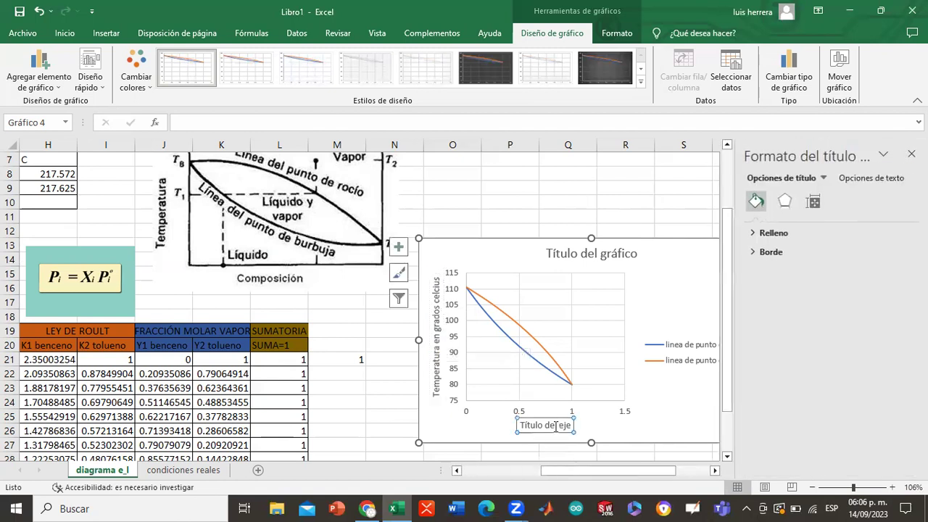
pyautogui.press('BackSpace')
pyautogui.press('BackSpace')
pyautogui.press('BackSpace')
pyautogui.press('BackSpace')
pyautogui.press('BackSpace')
pyautogui.press('BackSpace')
pyautogui.press('BackSpace')
pyautogui.press('BackSpace')
pyautogui.press('BackSpace')
pyautogui.press('BackSpace')
pyautogui.press('BackSpace')
pyautogui.press('BackSpace')
pyautogui.press('BackSpace')
pyautogui.press('BackSpace')
pyautogui.write('x1-y1')
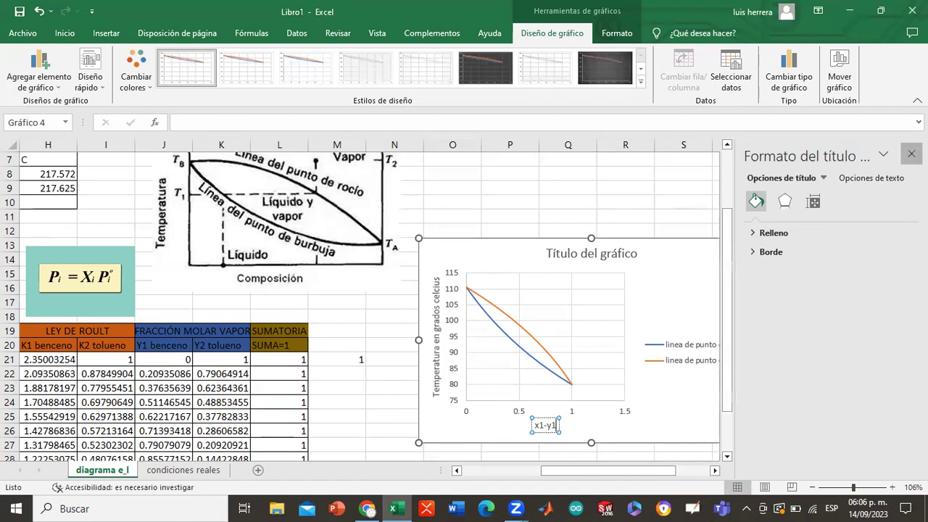
pyautogui.click(912, 154)
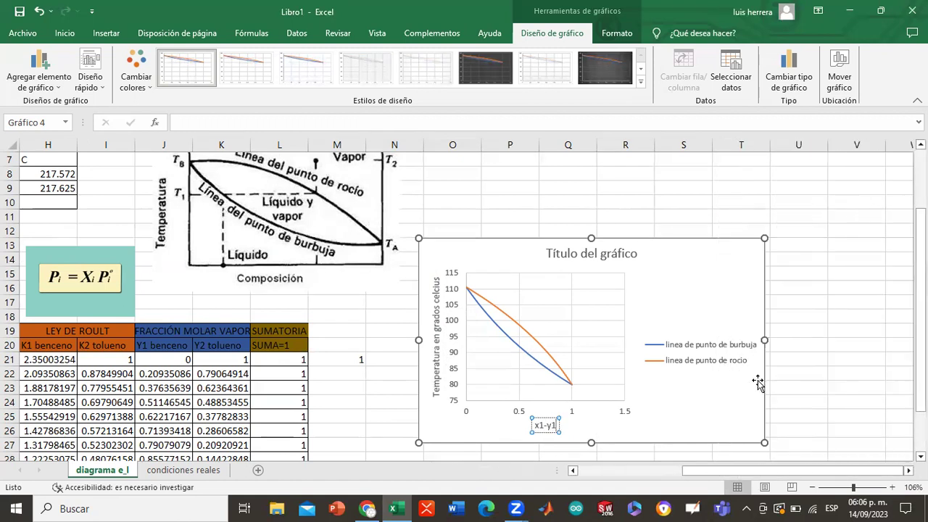
# Enlarge the bubble and dew point chart and place it beside the reference phase diagram, starting near row 9
pyautogui.moveTo(803, 194); pyautogui.dragTo(839, 178)
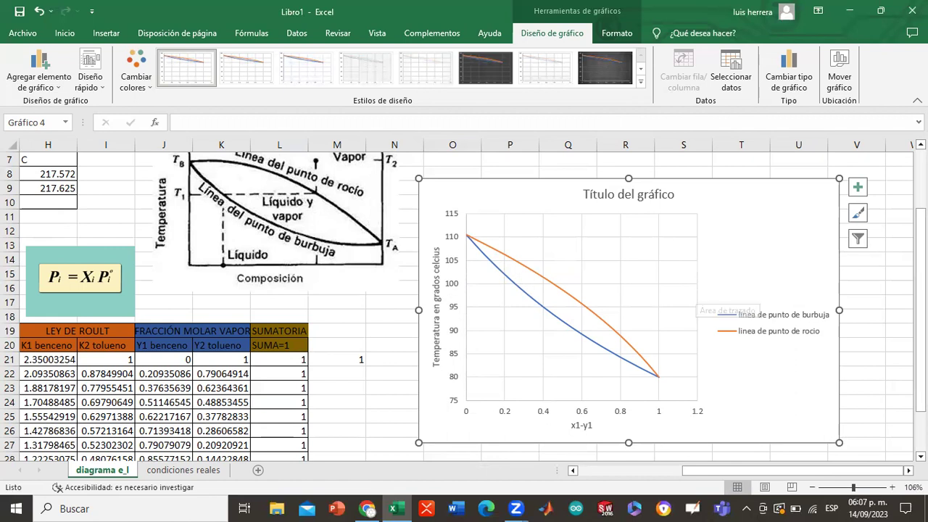
pyautogui.moveTo(921, 298); pyautogui.dragTo(920, 319)
pyautogui.moveTo(739, 221)
pyautogui.mouseDown()
pyautogui.moveTo(746, 283)
pyautogui.moveTo(742, 276)
pyautogui.mouseUp()
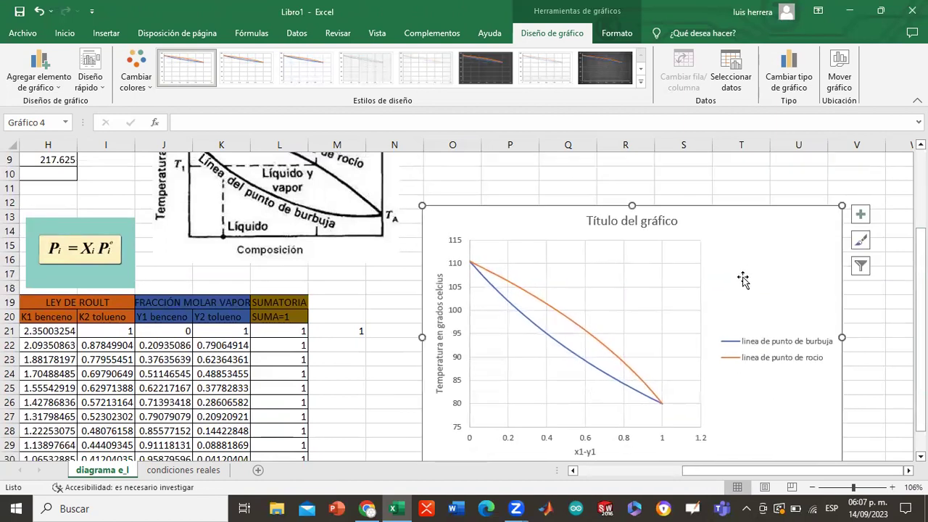
pyautogui.moveTo(711, 479); pyautogui.dragTo(832, 348)
pyautogui.click(842, 306)
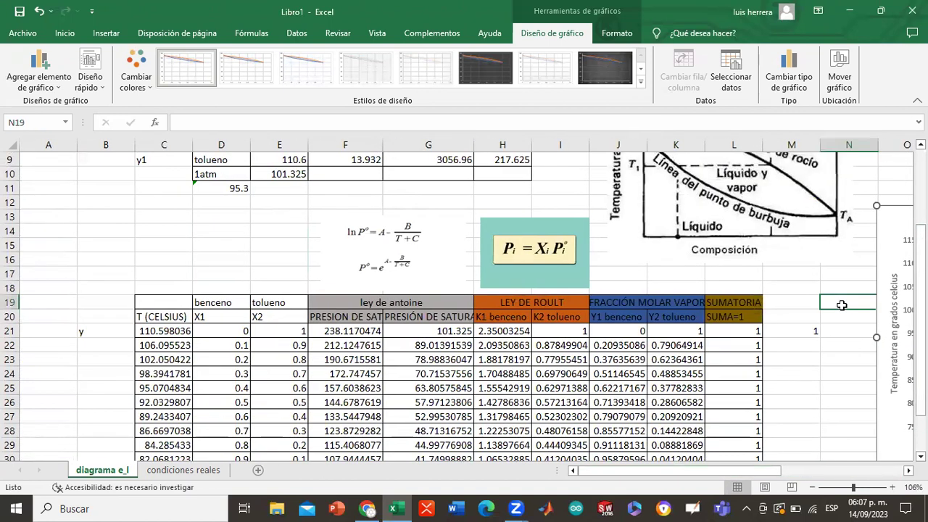
pyautogui.press('Right')
pyautogui.press('Right')
pyautogui.press('Right')
pyautogui.press('Right')
pyautogui.press('Right')
pyautogui.press('Right')
pyautogui.press('Right')
pyautogui.press('Right')
pyautogui.press('Right')
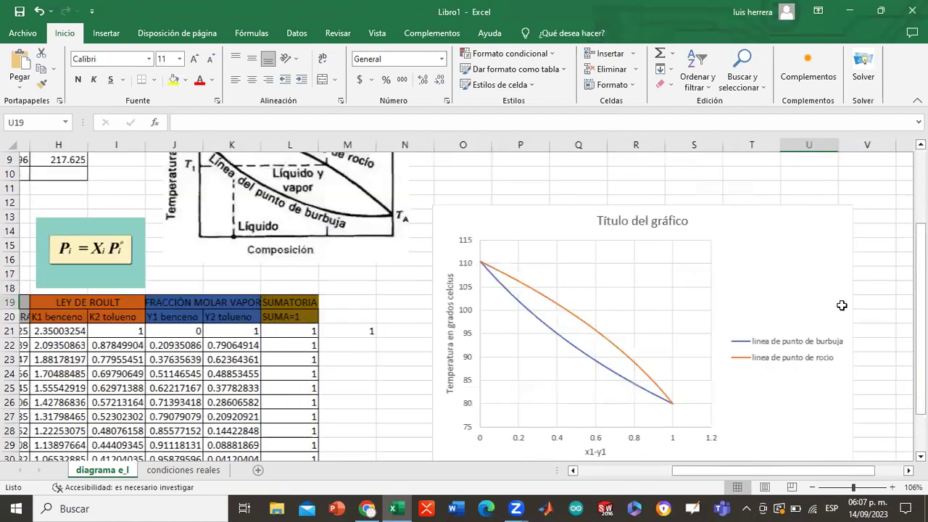
pyautogui.moveTo(447, 213); pyautogui.dragTo(437, 164)
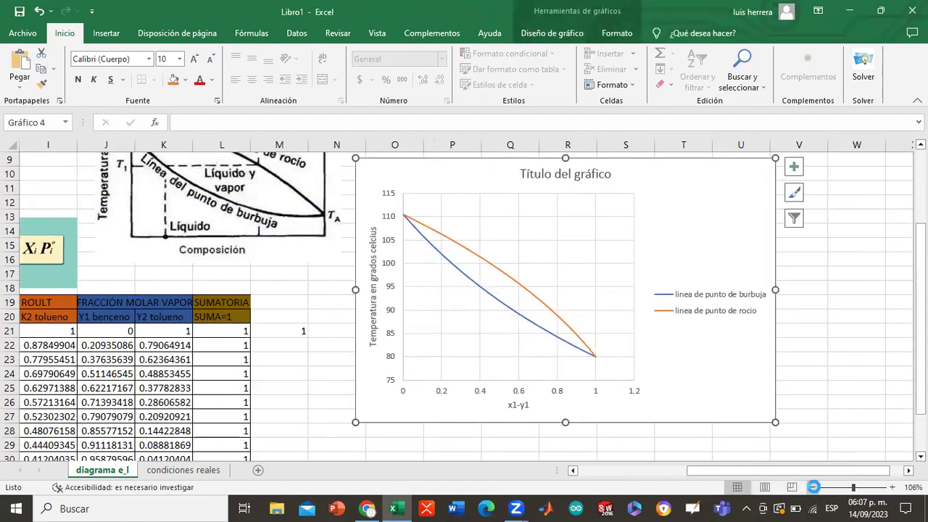
# Zoom the sheet out to 90% and move the chart up against the results table's SUMATORIA column
pyautogui.click(812, 487)
pyautogui.click(812, 487)
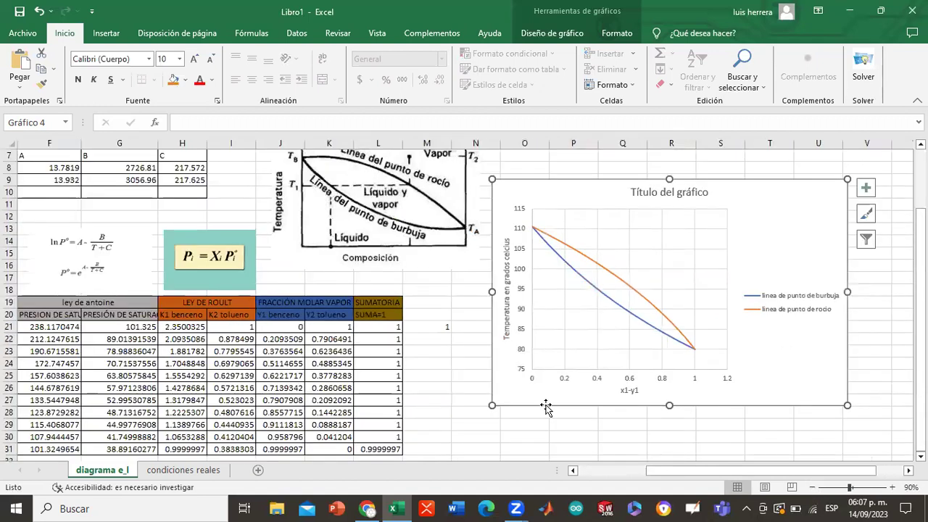
pyautogui.click(529, 430)
pyautogui.press('Down')
pyautogui.press('Down')
pyautogui.press('Down')
pyautogui.press('Down')
pyautogui.press('Down')
pyautogui.press('Down')
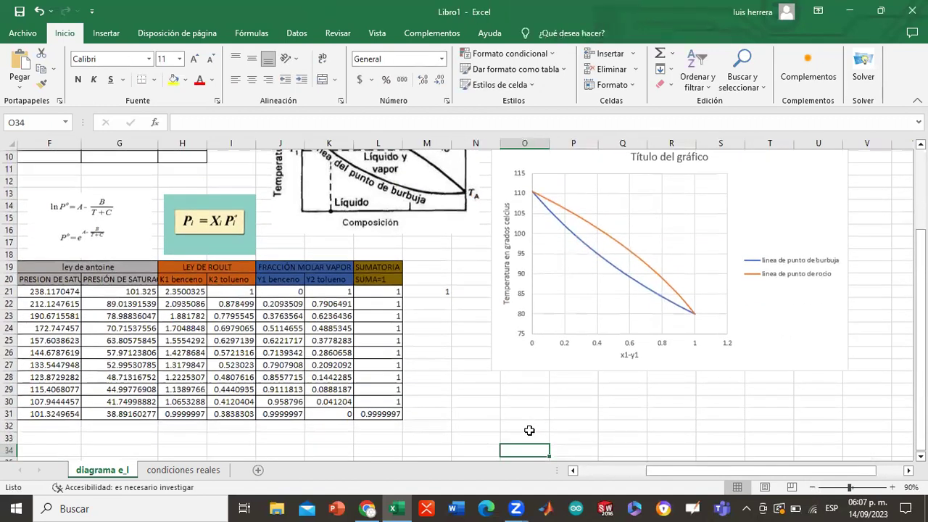
pyautogui.press('Left')
pyautogui.press('Left')
pyautogui.press('Left')
pyautogui.press('Left')
pyautogui.press('Left')
pyautogui.press('Left')
pyautogui.press('Left')
pyautogui.press('Left')
pyautogui.press('Left')
pyautogui.press('Left')
pyautogui.press('Left')
pyautogui.press('Left')
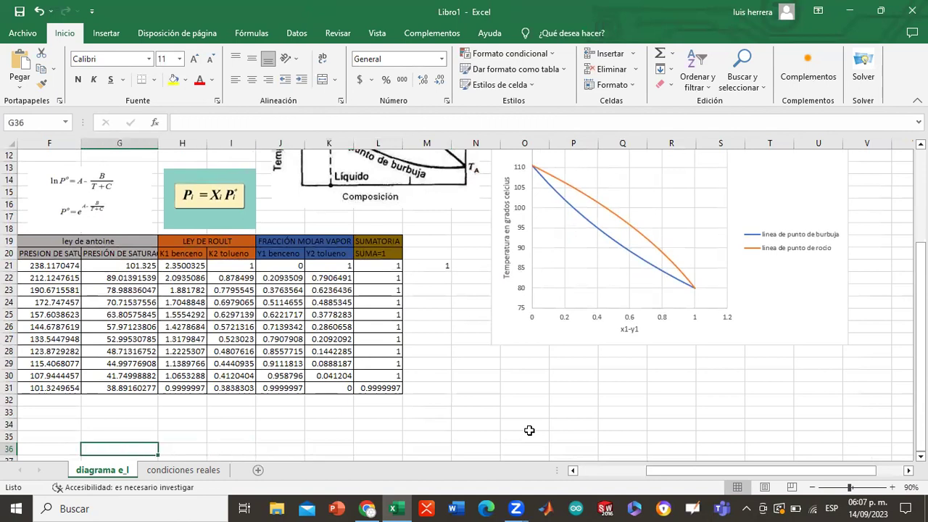
pyautogui.press('Left')
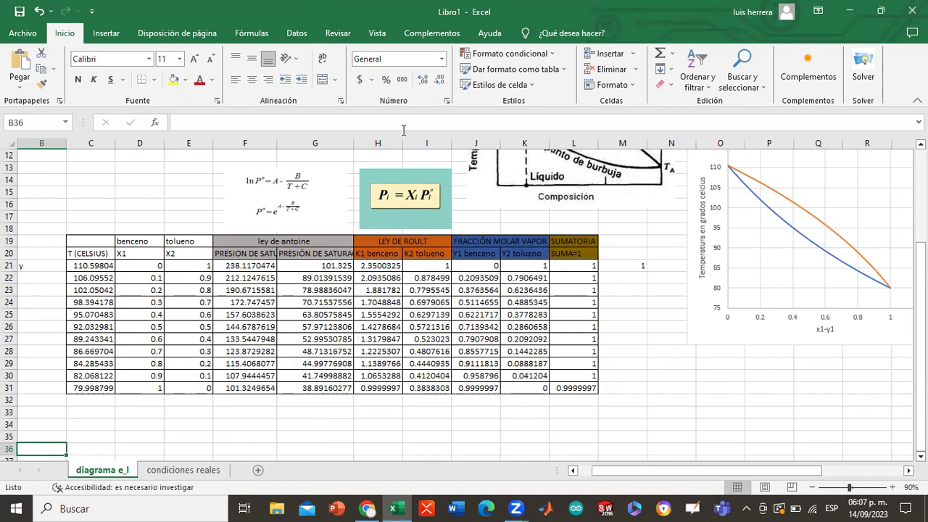
pyautogui.moveTo(700, 176)
pyautogui.mouseDown()
pyautogui.moveTo(672, 253)
pyautogui.moveTo(638, 263)
pyautogui.moveTo(624, 254)
pyautogui.mouseUp()
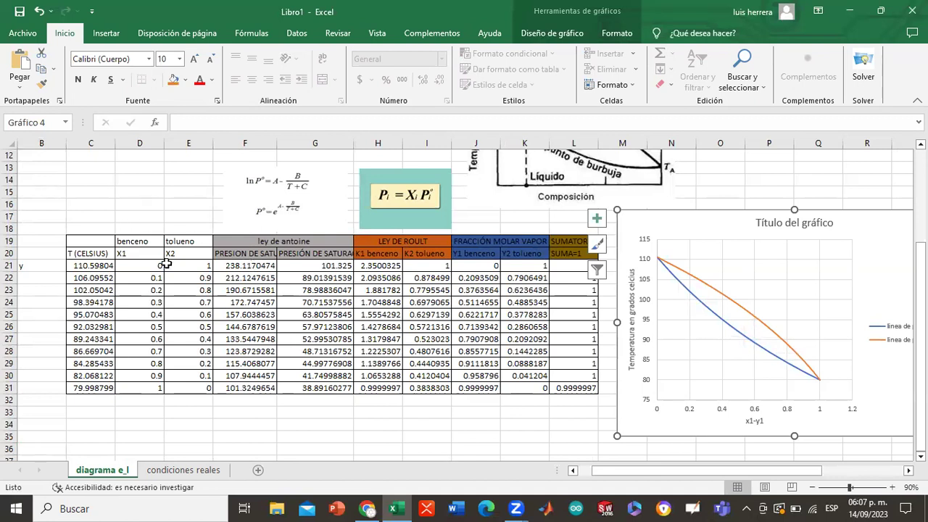
pyautogui.click(106, 32)
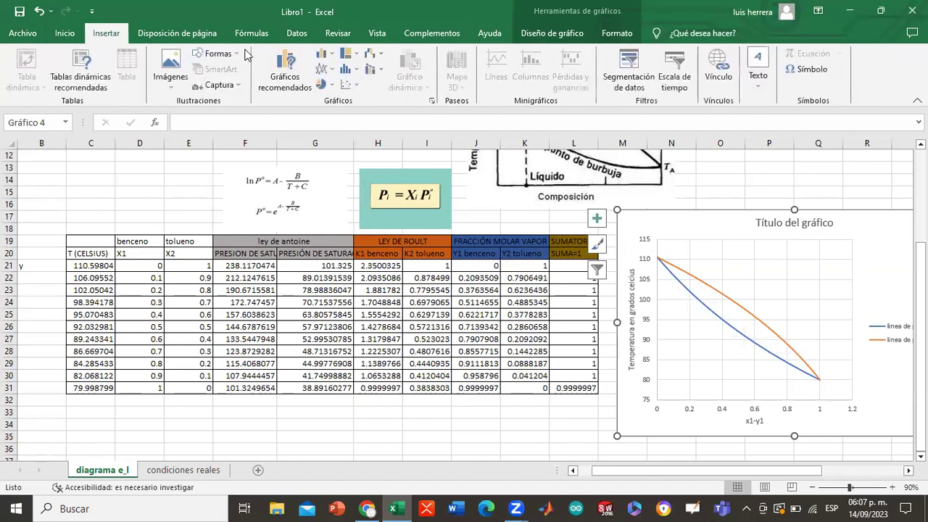
pyautogui.click(358, 85)
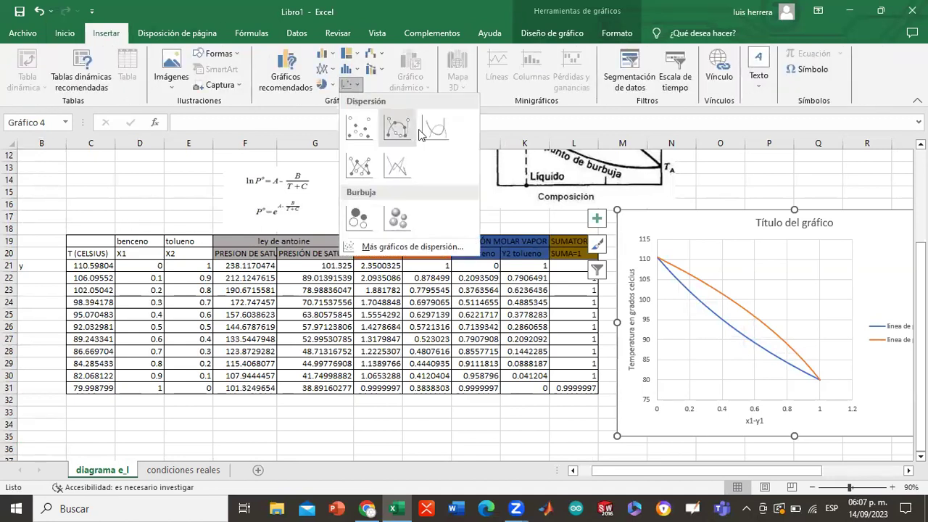
pyautogui.press('Escape')
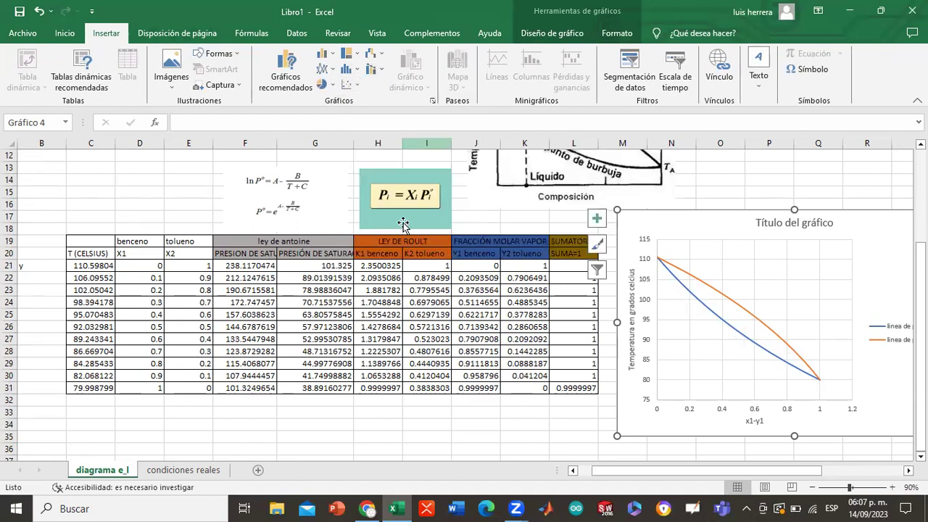
# Zoom the sheet out to 70% and move the chart into the empty area beyond column O, clear of the results table
pyautogui.click(813, 487)
pyautogui.click(813, 488)
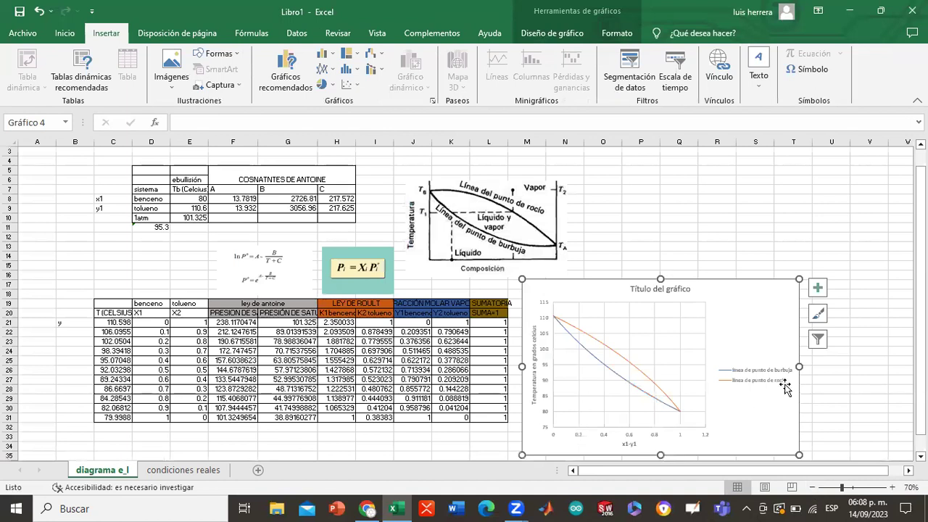
pyautogui.moveTo(717, 290); pyautogui.dragTo(802, 175)
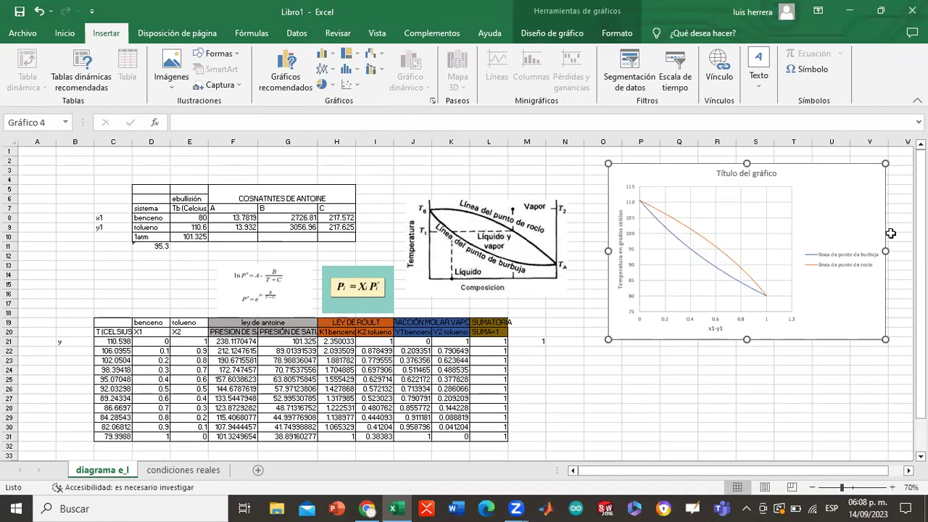
pyautogui.scroll(-2, 403, 210)
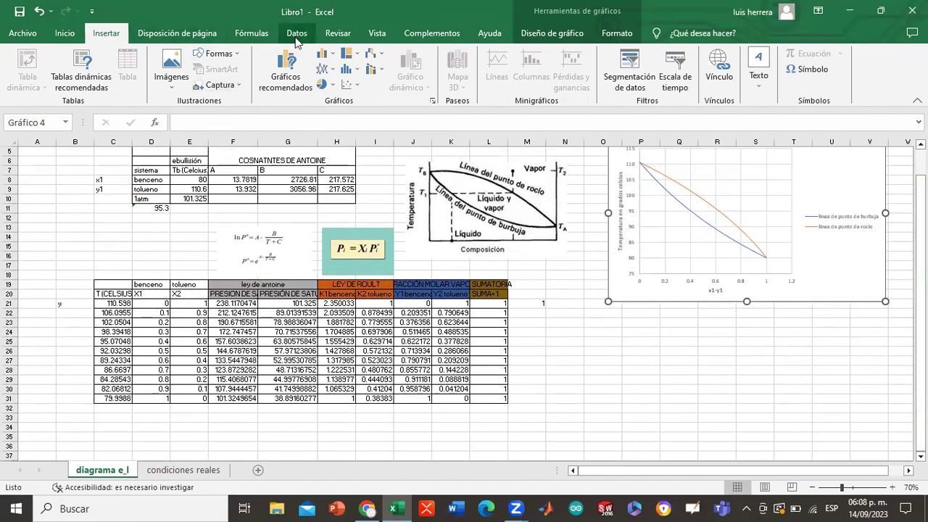
pyautogui.click(354, 85)
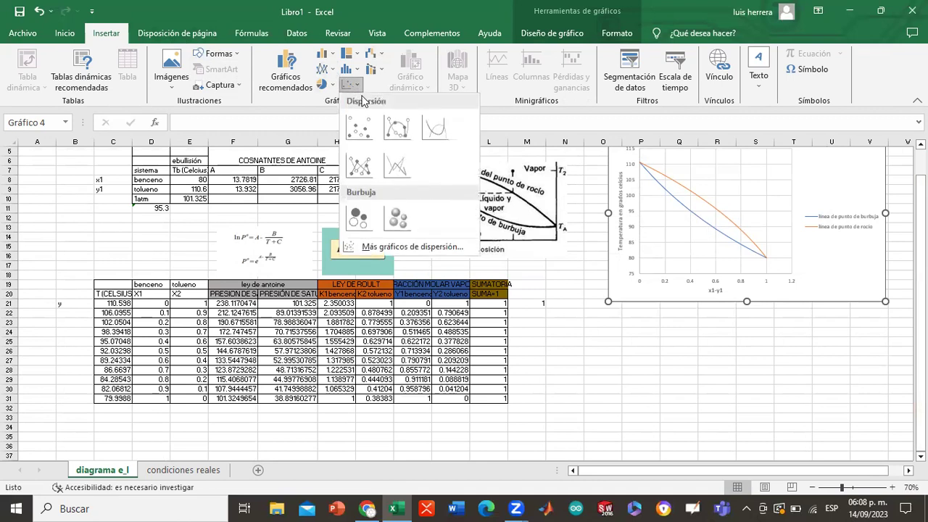
pyautogui.click(426, 126)
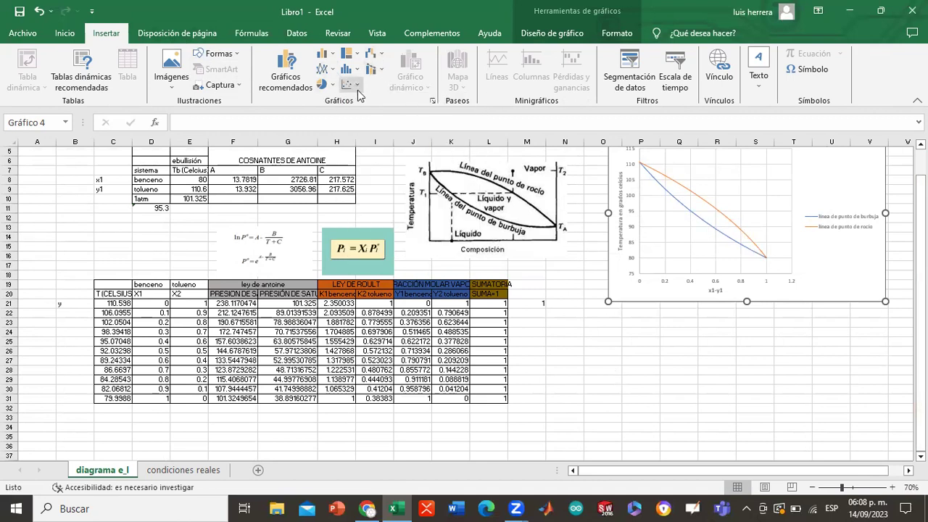
pyautogui.moveTo(814, 265); pyautogui.dragTo(828, 379)
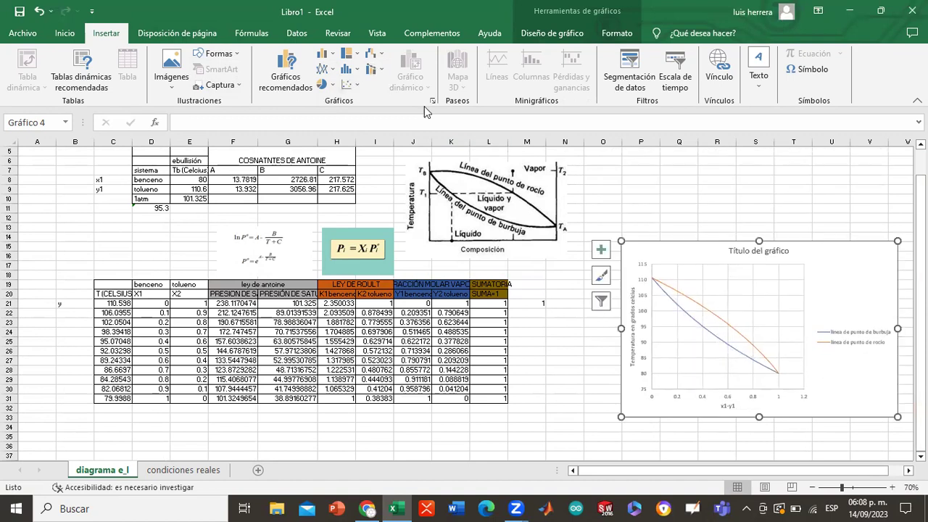
pyautogui.click(350, 84)
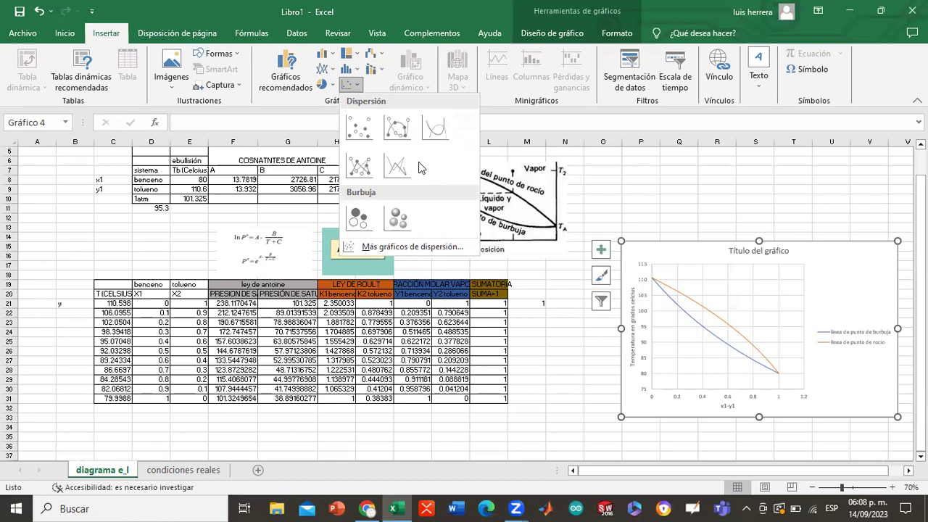
pyautogui.click(134, 316)
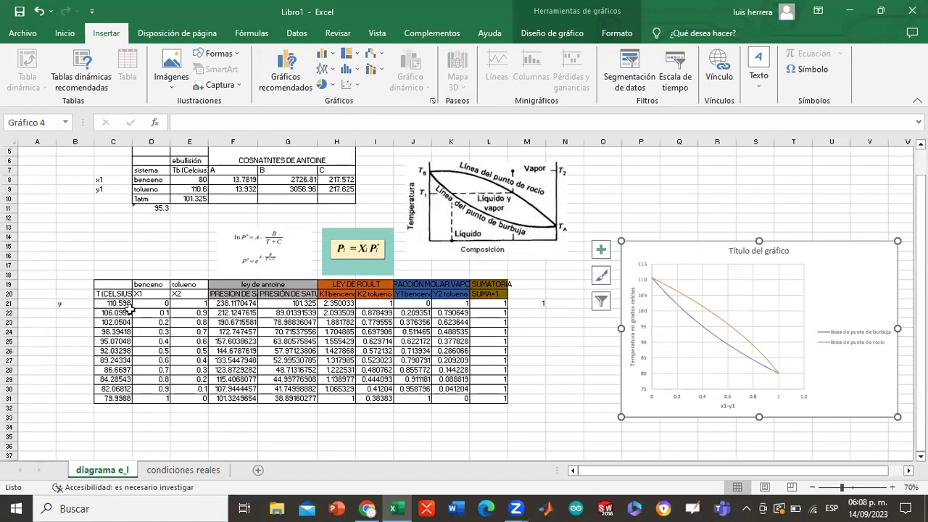
# Copy the results table C19:L31 and paste it as values into the condiciones reales sheet starting at cell C8
pyautogui.moveTo(109, 285); pyautogui.dragTo(476, 396)
pyautogui.hotkey('ctrl', 'c')
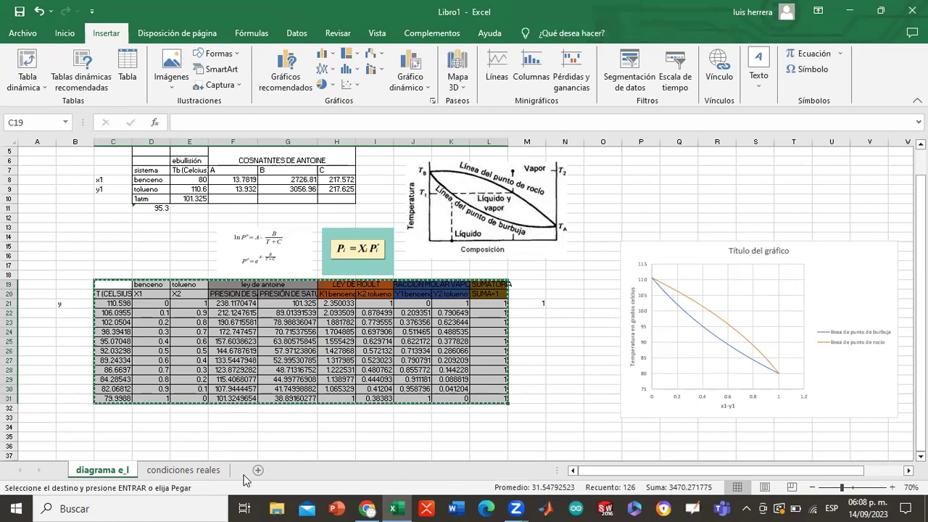
pyautogui.click(174, 474)
pyautogui.click(166, 254)
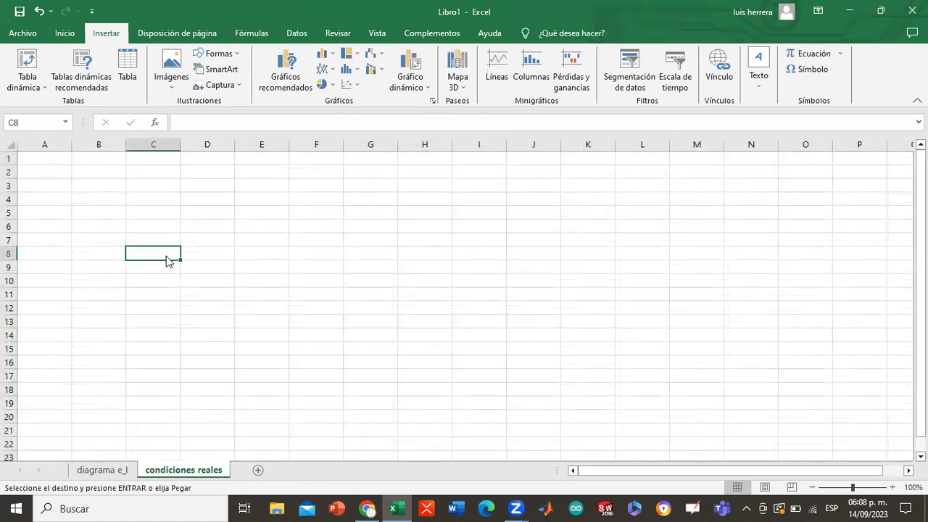
pyautogui.rightClick(167, 258)
pyautogui.click(219, 247)
pyautogui.click(468, 212)
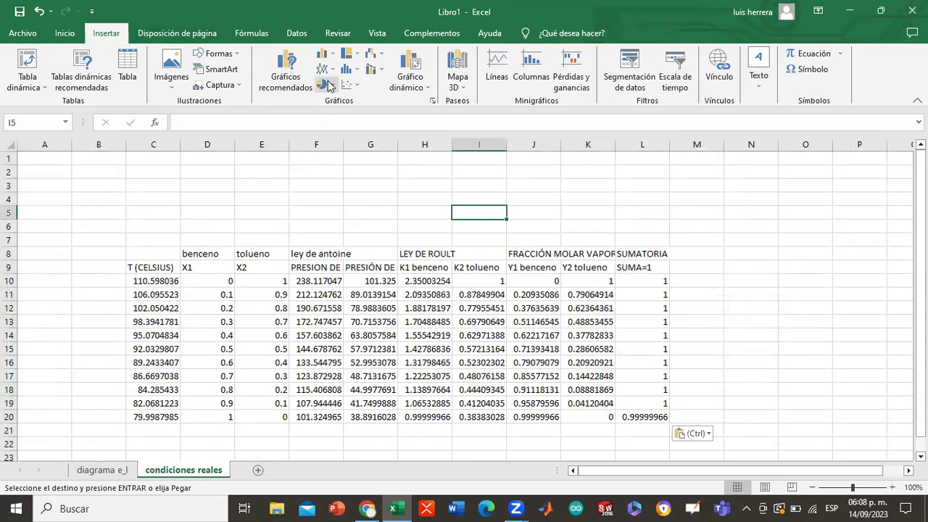
# Insert an empty scatter chart with smooth lines on the condiciones reales sheet and place it beyond the pasted table's last column
pyautogui.click(350, 85)
pyautogui.click(430, 130)
pyautogui.moveTo(353, 302); pyautogui.dragTo(715, 283)
pyautogui.click(601, 228)
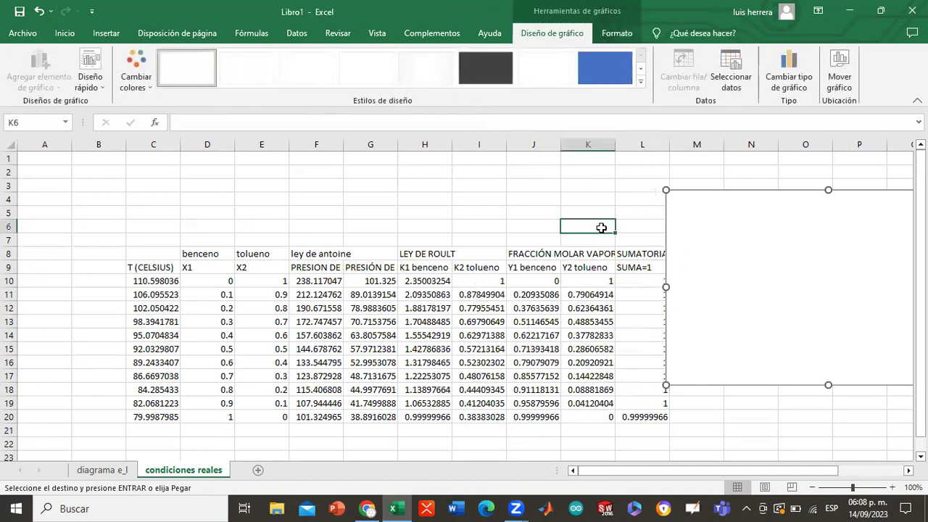
pyautogui.press('Right')
pyautogui.press('Right')
pyautogui.press('Right')
pyautogui.press('Right')
pyautogui.press('Right')
pyautogui.press('Right')
pyautogui.press('Right')
pyautogui.press('Right')
pyautogui.press('Right')
pyautogui.press('Right')
pyautogui.press('Right')
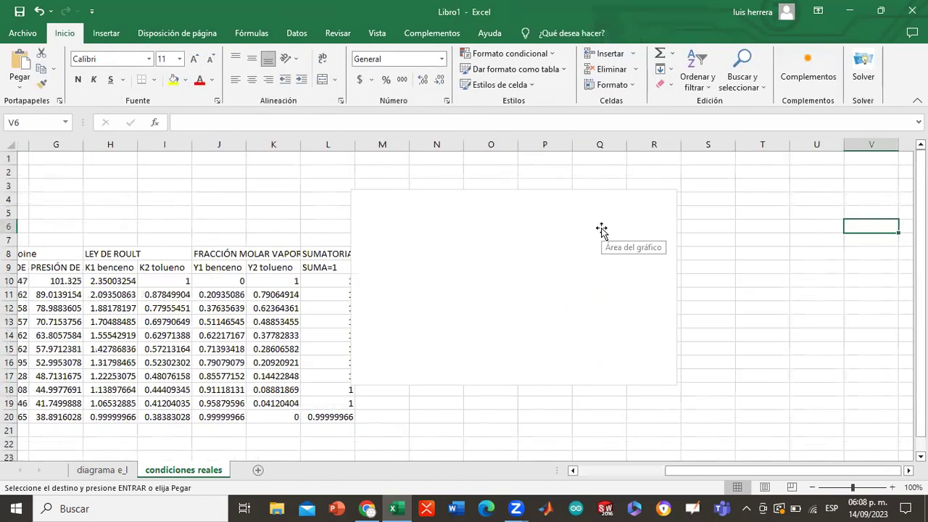
pyautogui.moveTo(517, 247); pyautogui.dragTo(534, 269)
pyautogui.moveTo(715, 472); pyautogui.dragTo(665, 473)
pyautogui.rightClick(582, 328)
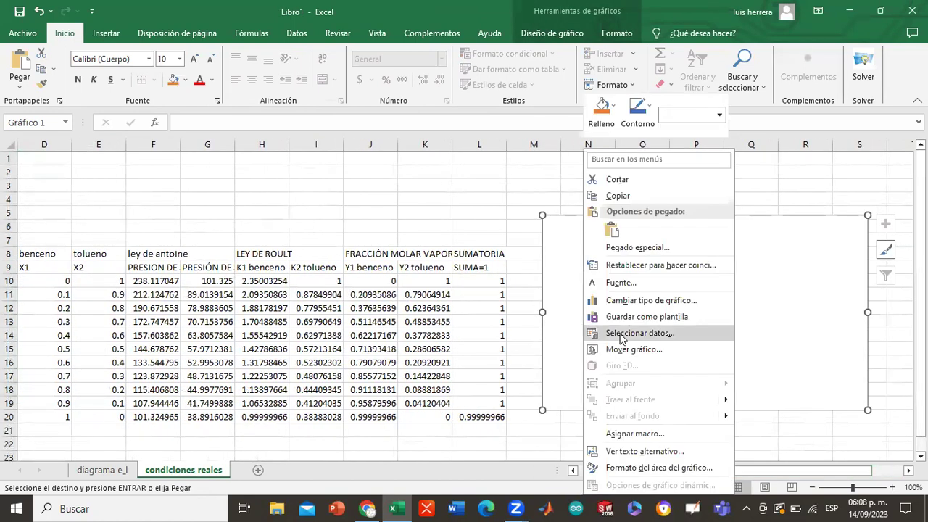
pyautogui.click(629, 339)
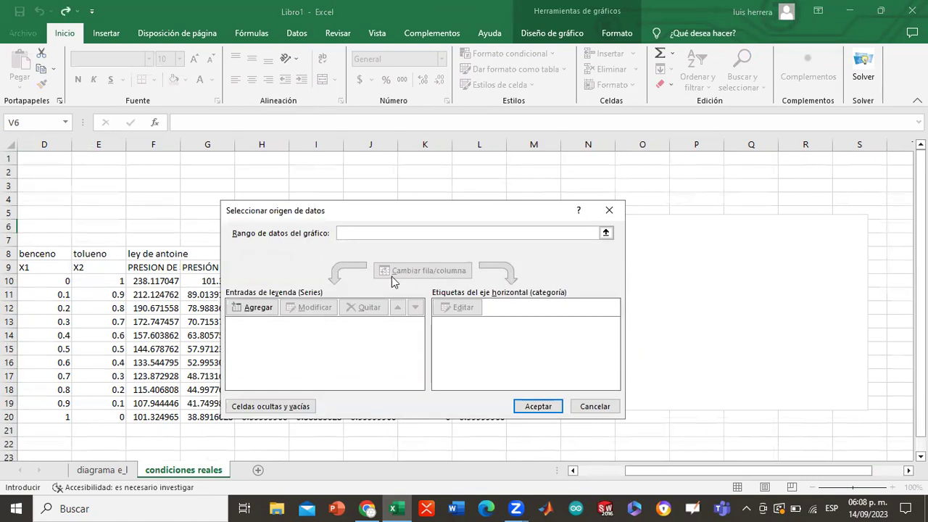
pyautogui.click(275, 312)
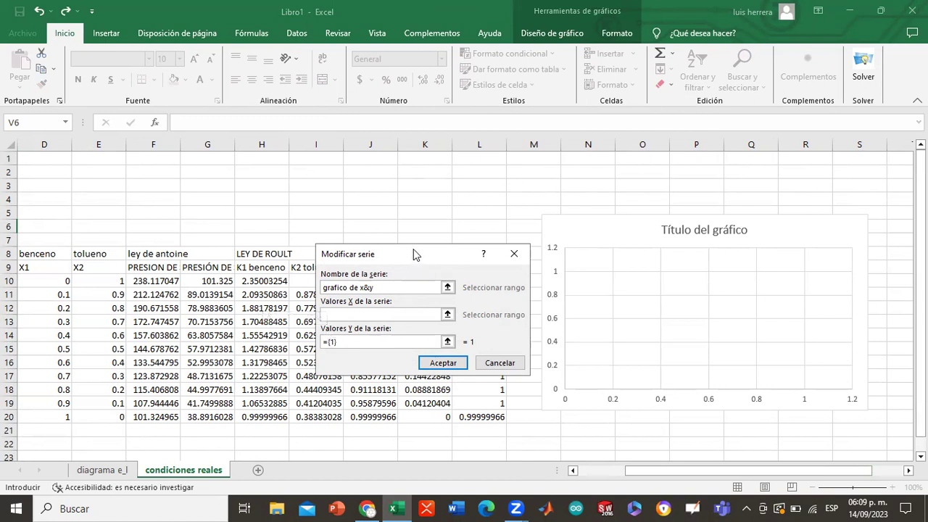
pyautogui.moveTo(413, 249); pyautogui.dragTo(491, 174)
pyautogui.moveTo(633, 471); pyautogui.dragTo(587, 476)
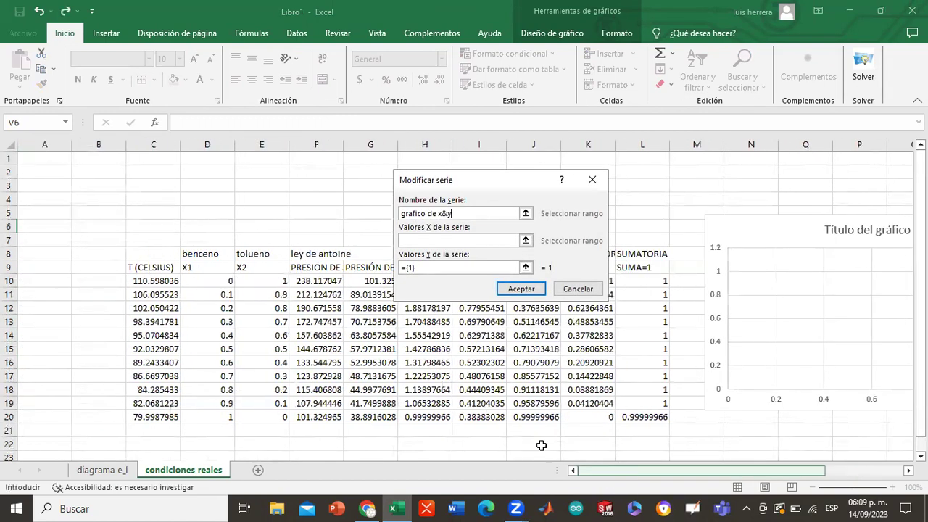
pyautogui.click(433, 241)
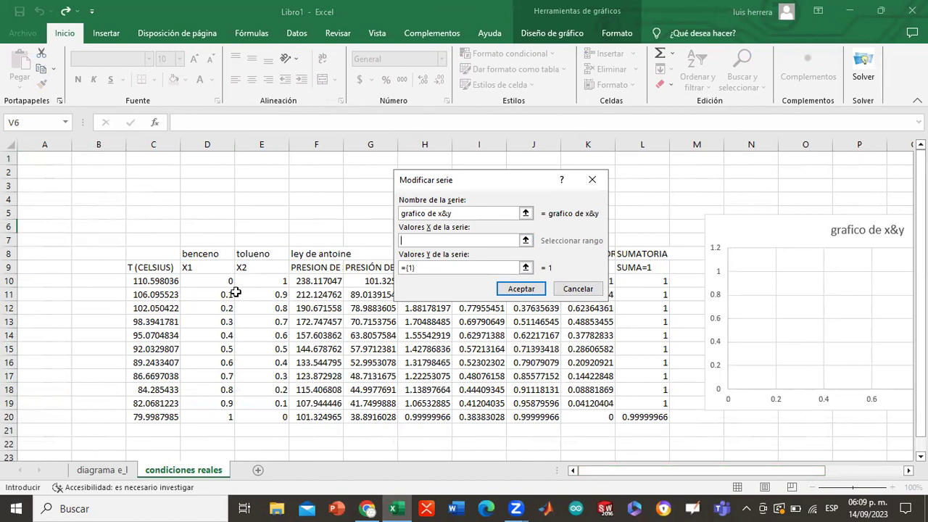
pyautogui.moveTo(223, 276); pyautogui.dragTo(225, 418)
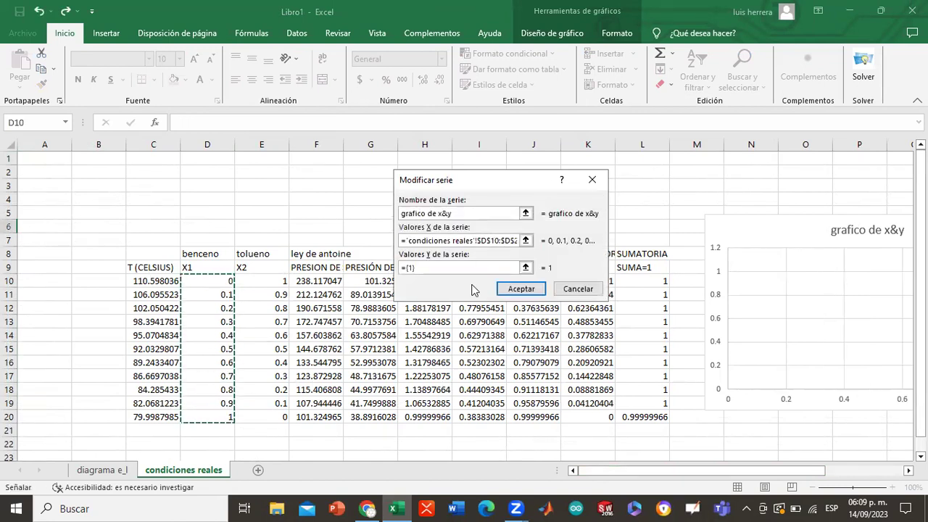
pyautogui.click(450, 269)
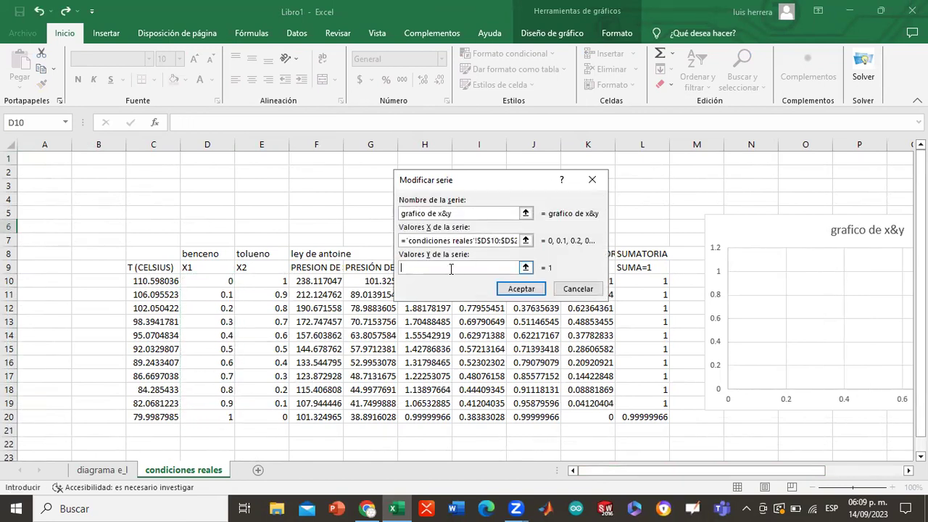
pyautogui.moveTo(498, 179); pyautogui.dragTo(374, 171)
pyautogui.moveTo(534, 280); pyautogui.dragTo(535, 420)
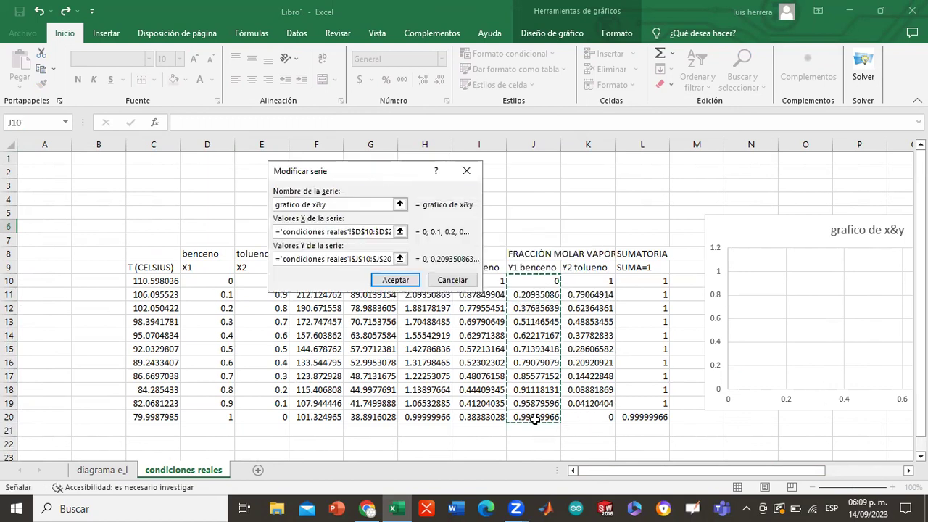
pyautogui.click(395, 277)
pyautogui.click(609, 211)
pyautogui.moveTo(685, 474); pyautogui.dragTo(766, 468)
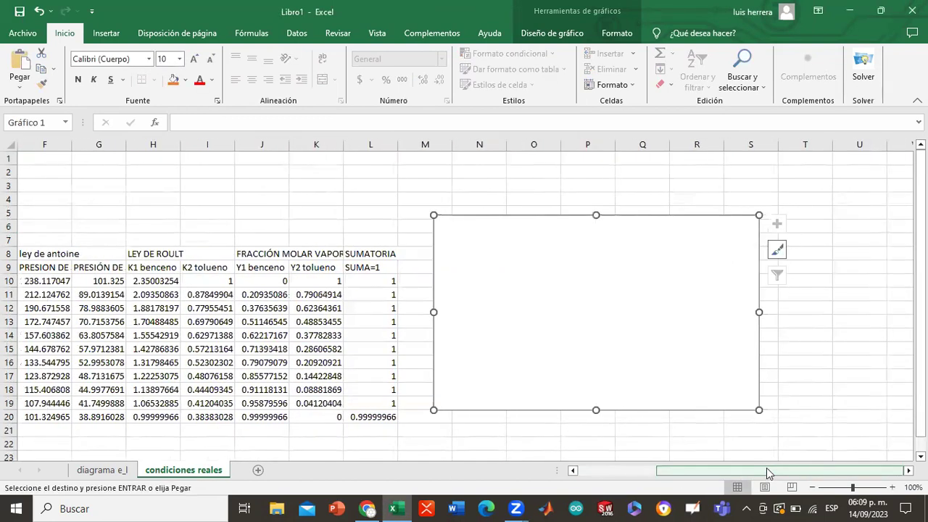
pyautogui.hotkey('ctrl', 'z')
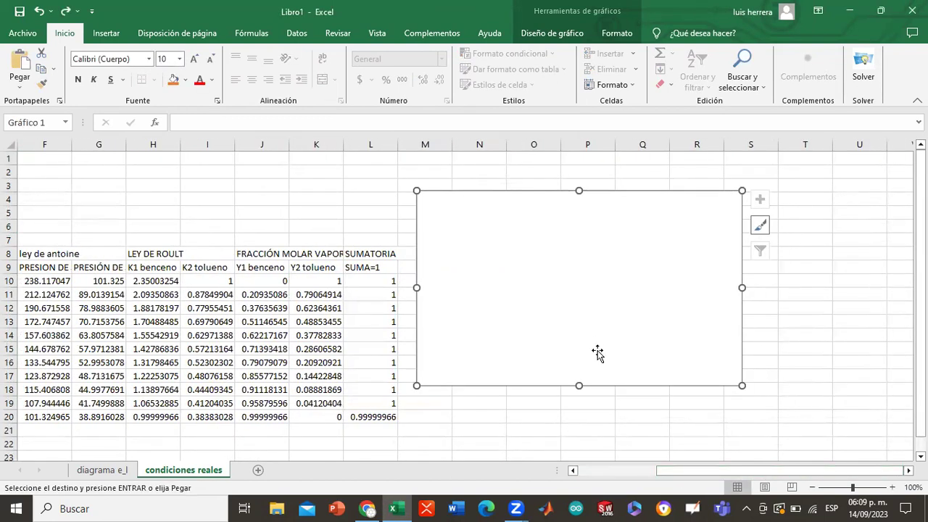
pyautogui.hotkey('ctrl', 'y')
# Add a series named "digarama x-y" to the empty chart, taking its X values from the X1 benceno cells D10:D20
pyautogui.rightClick(631, 348)
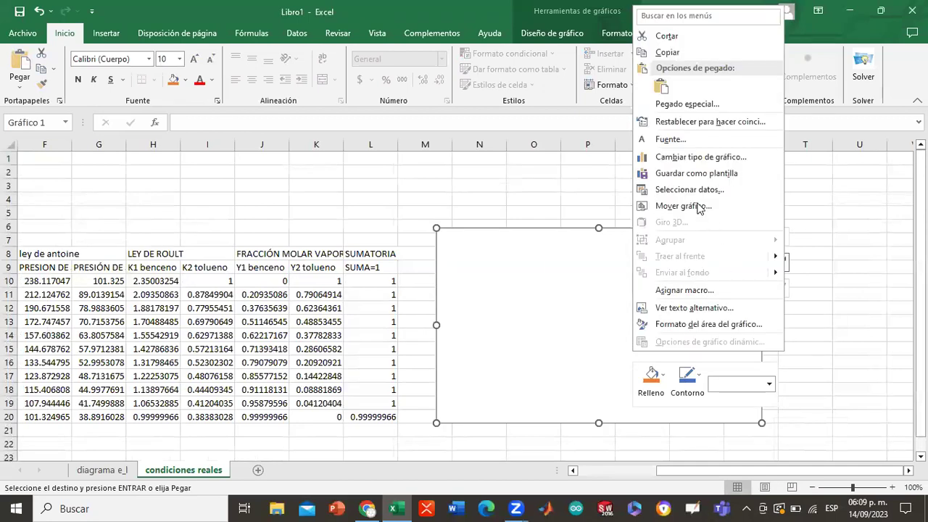
pyautogui.click(690, 190)
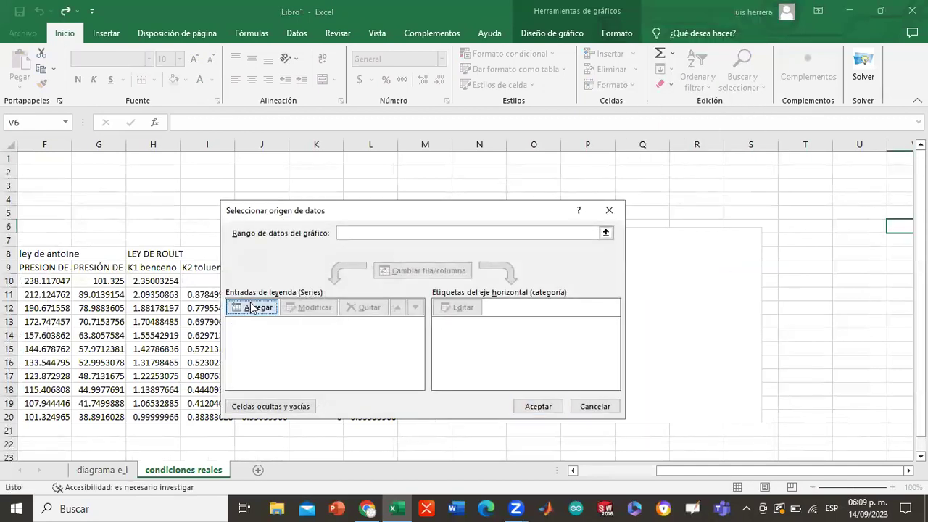
pyautogui.click(249, 303)
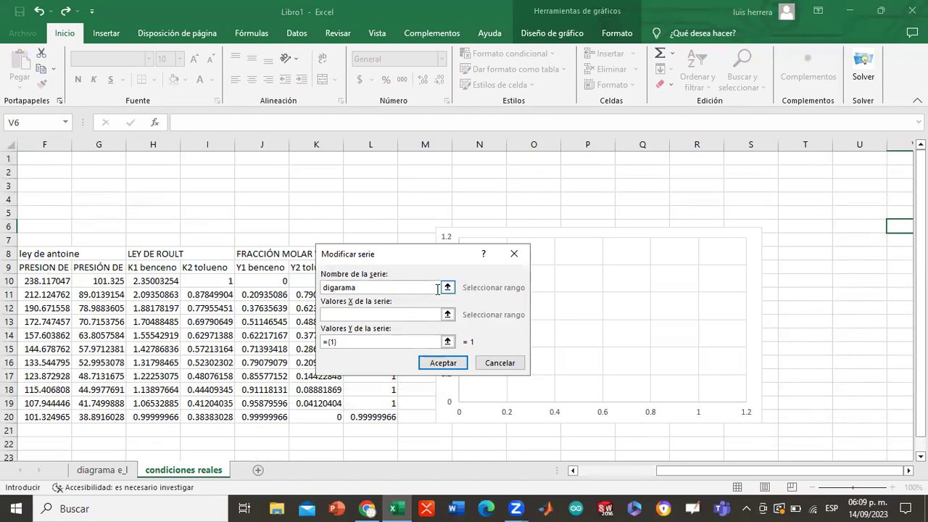
pyautogui.click(397, 314)
pyautogui.moveTo(696, 470); pyautogui.dragTo(620, 469)
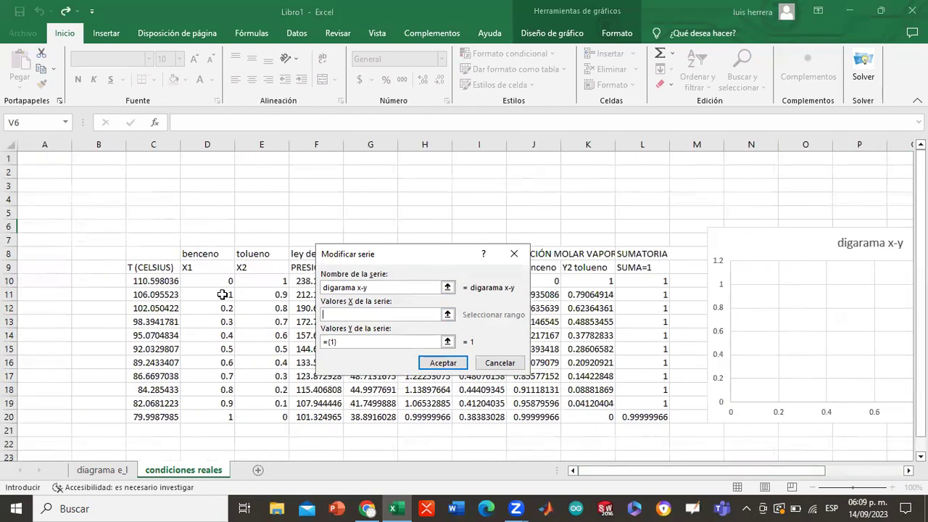
pyautogui.moveTo(217, 280); pyautogui.dragTo(215, 415)
# Set the series' Y values to the Y1 benceno cells J10:J20 and accept the chart's data source
pyautogui.click(375, 344)
pyautogui.click(366, 337)
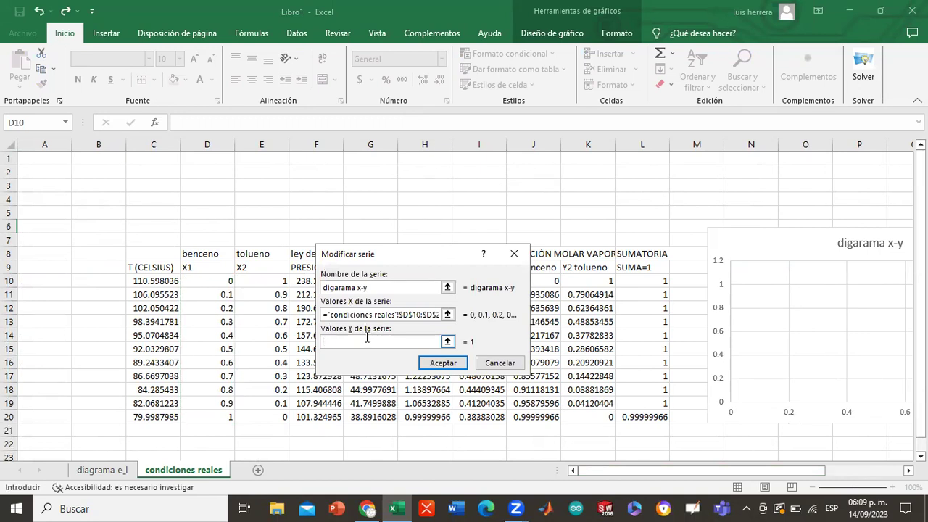
pyautogui.moveTo(553, 280); pyautogui.dragTo(555, 419)
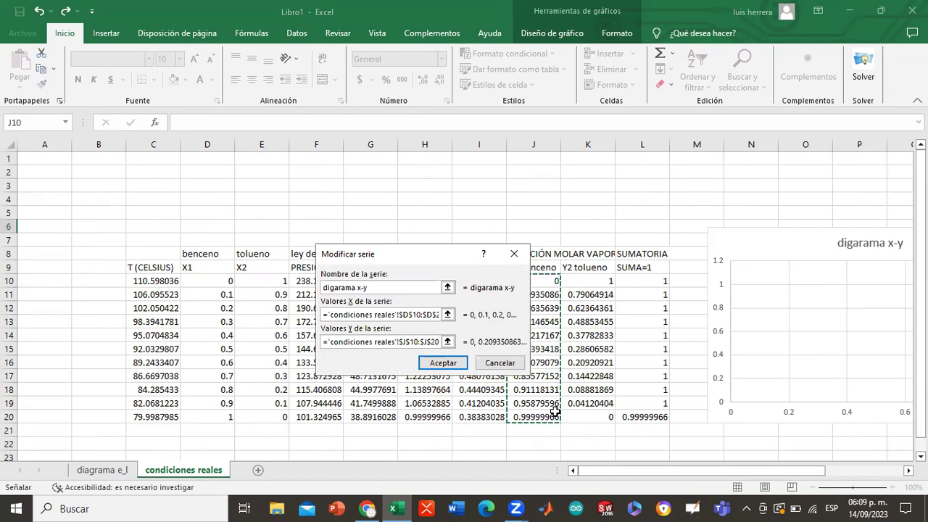
pyautogui.click(442, 362)
pyautogui.click(536, 406)
pyautogui.moveTo(657, 471); pyautogui.dragTo(737, 470)
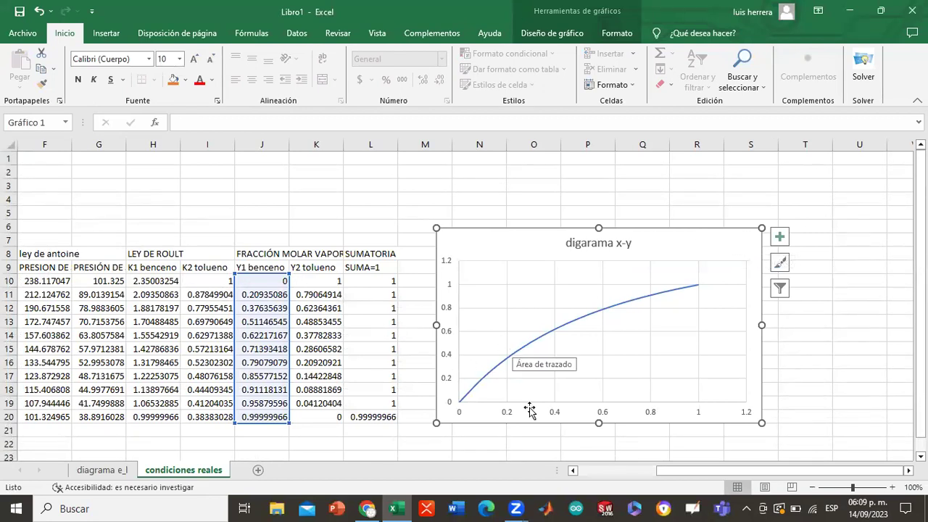
# Draw a straight line about 9.4 cm wide and 4.5 cm high across the chart, from the origin to the curve's end at (1, 1)
pyautogui.click(612, 472)
pyautogui.moveTo(675, 471); pyautogui.dragTo(726, 469)
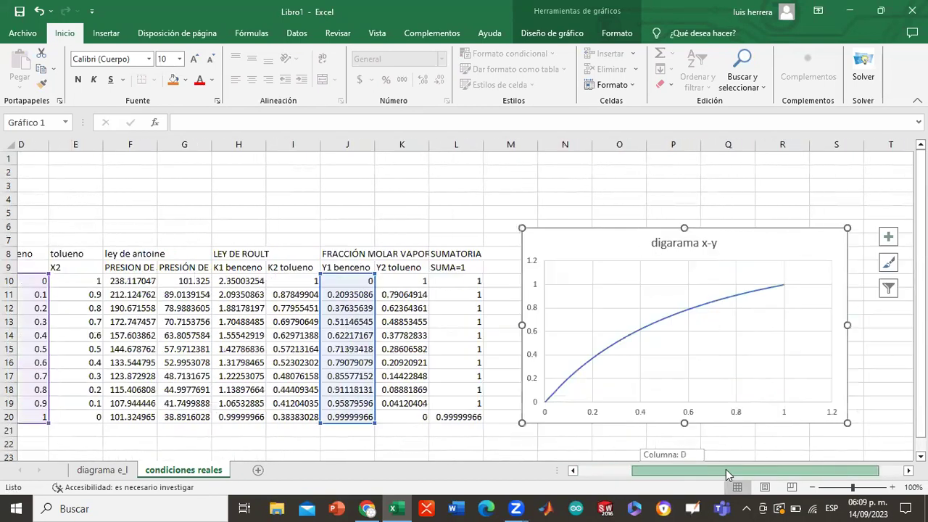
pyautogui.click(105, 33)
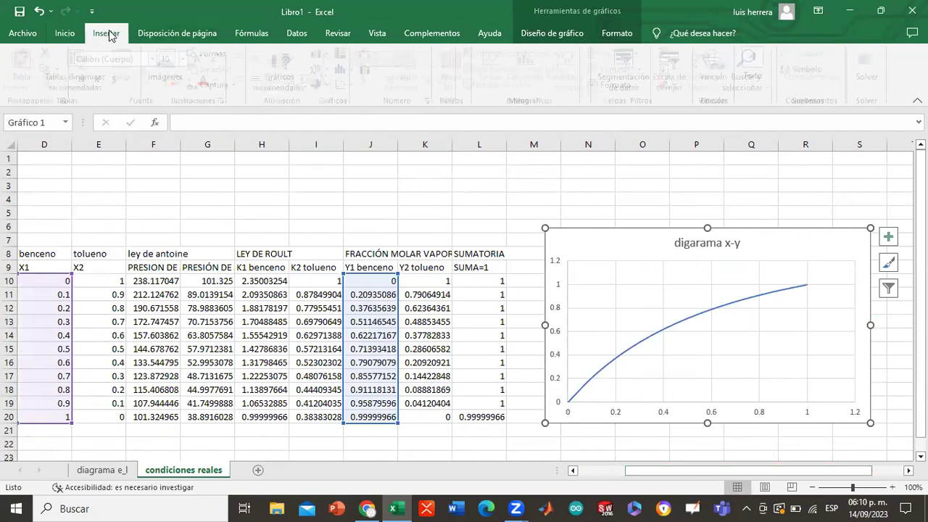
pyautogui.click(217, 53)
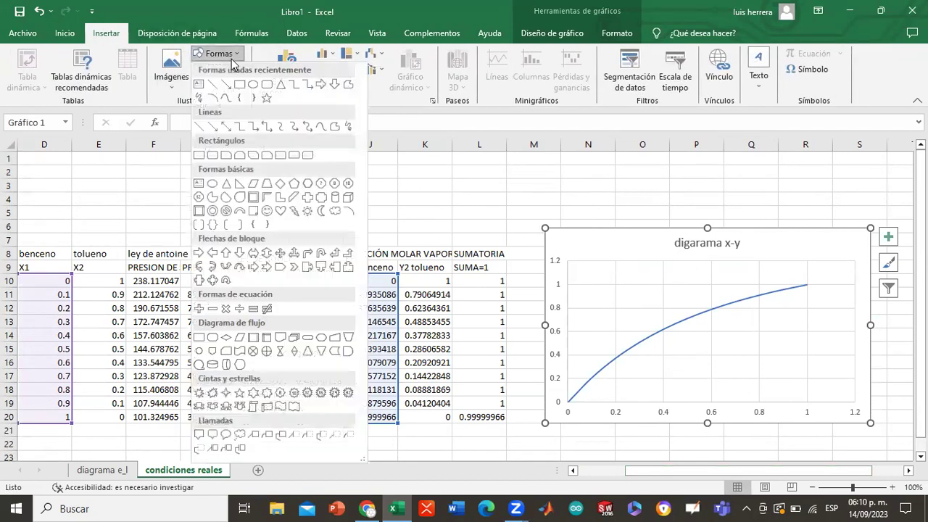
pyautogui.click(219, 88)
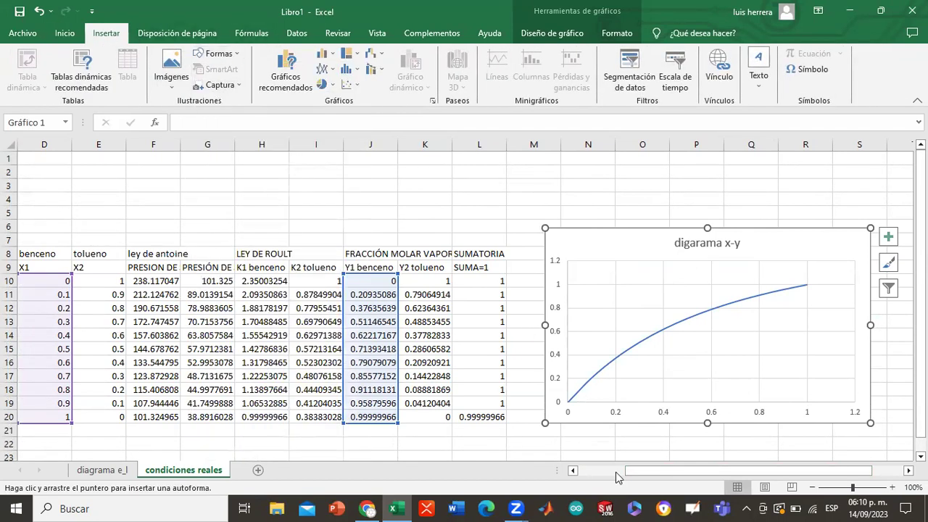
pyautogui.moveTo(526, 453)
pyautogui.mouseDown()
pyautogui.moveTo(709, 349)
pyautogui.moveTo(773, 259)
pyautogui.moveTo(746, 307)
pyautogui.moveTo(731, 313)
pyautogui.moveTo(800, 305)
pyautogui.moveTo(807, 285)
pyautogui.mouseUp()
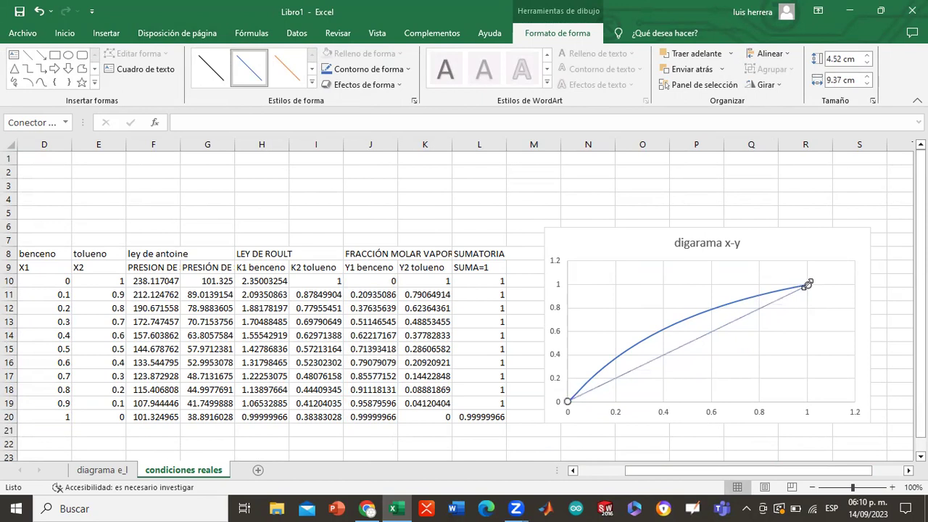
# Set the diagonal line's outline weight to 2¼ pto
pyautogui.rightClick(714, 331)
pyautogui.click(808, 363)
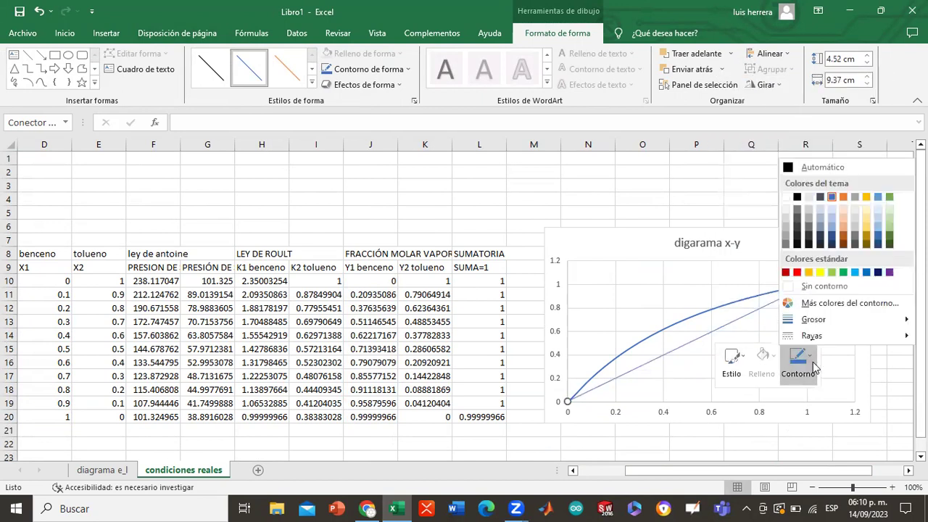
pyautogui.moveTo(831, 318)
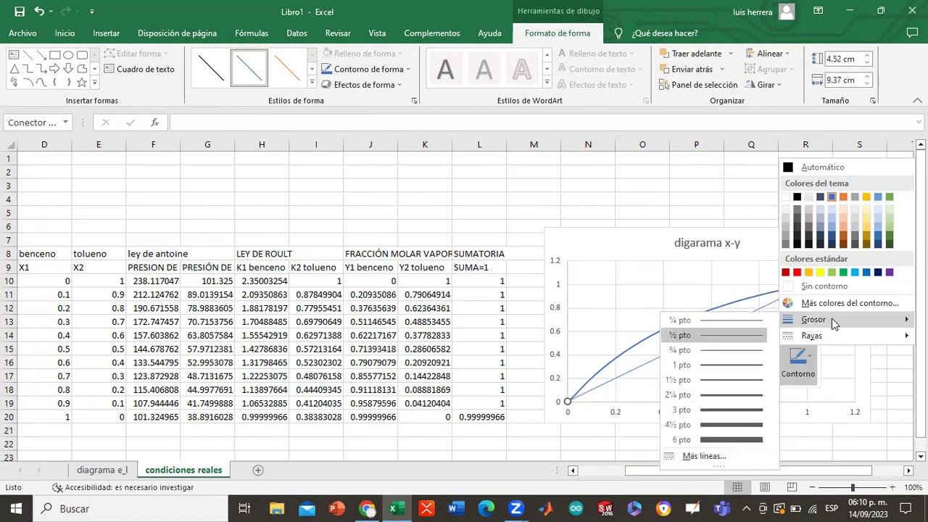
pyautogui.click(721, 389)
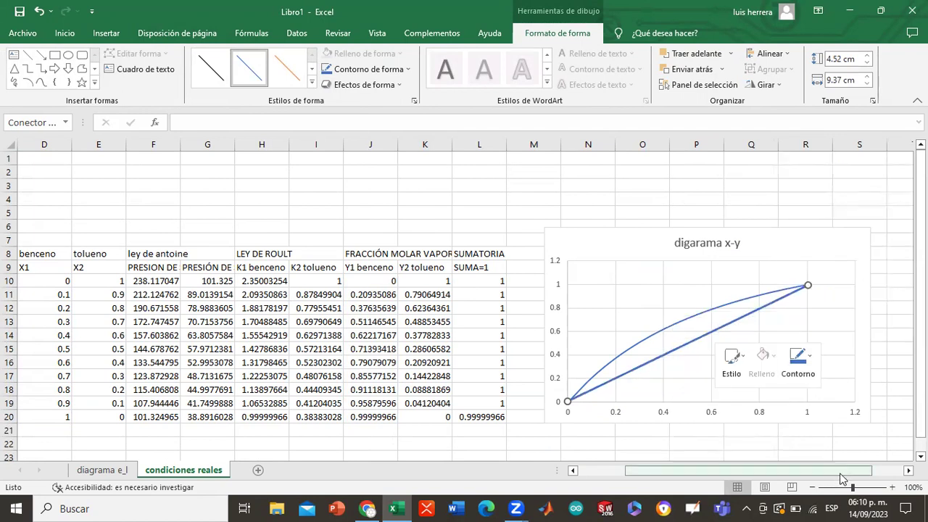
# Zoom the sheet in to 178% and bring the x-y chart with its diagonal line into view
pyautogui.click(862, 487)
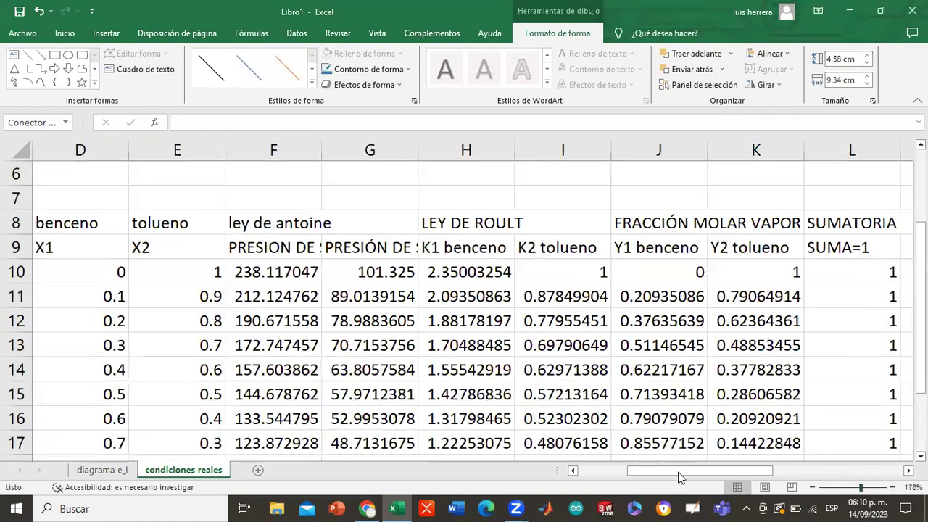
pyautogui.hscroll(6, 779, 462)
pyautogui.scroll(-2, 905, 337)
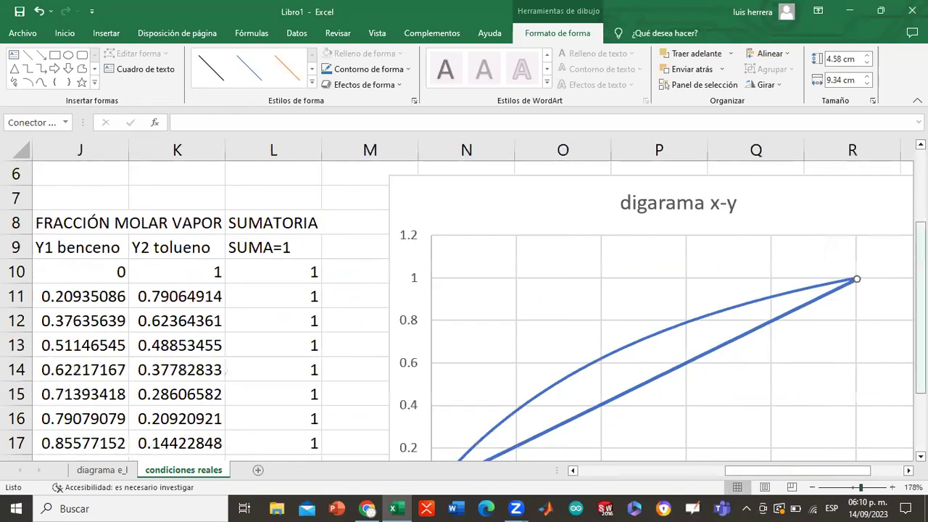